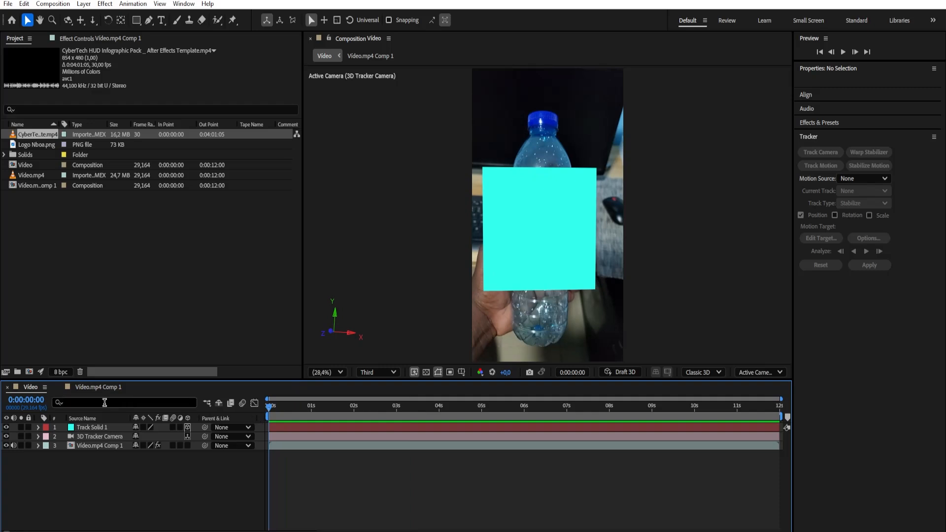
# Scale the Track Solid 1 layer down uniformly to 66%
pyautogui.click(87, 427)
pyautogui.press('s')
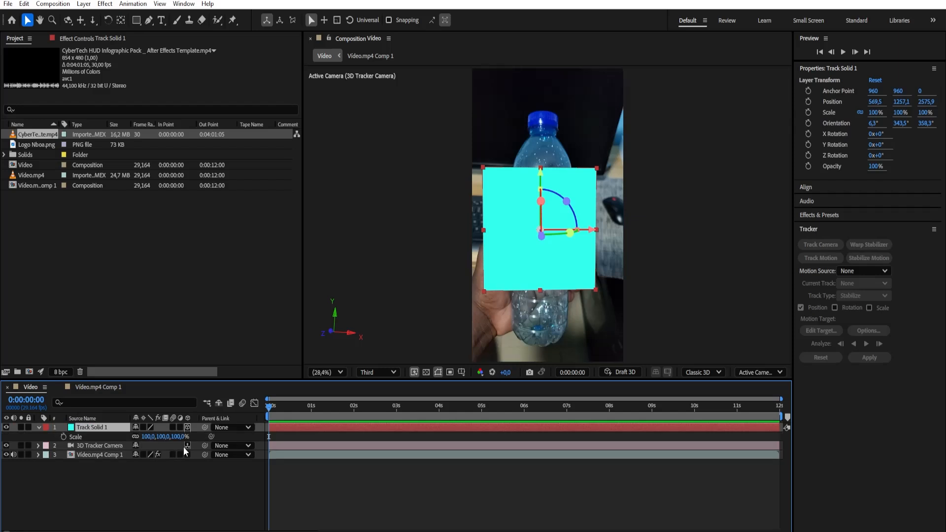
pyautogui.moveTo(178, 437); pyautogui.dragTo(160, 438)
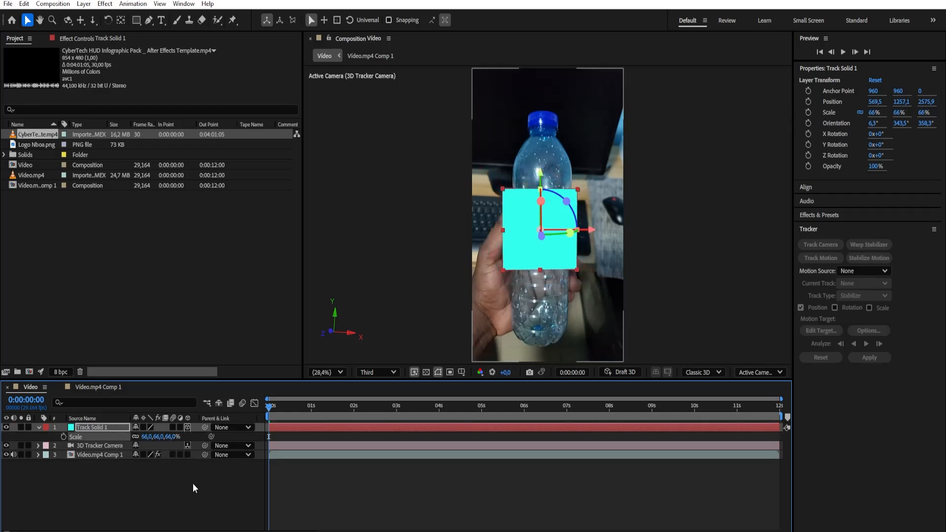
pyautogui.click(217, 489)
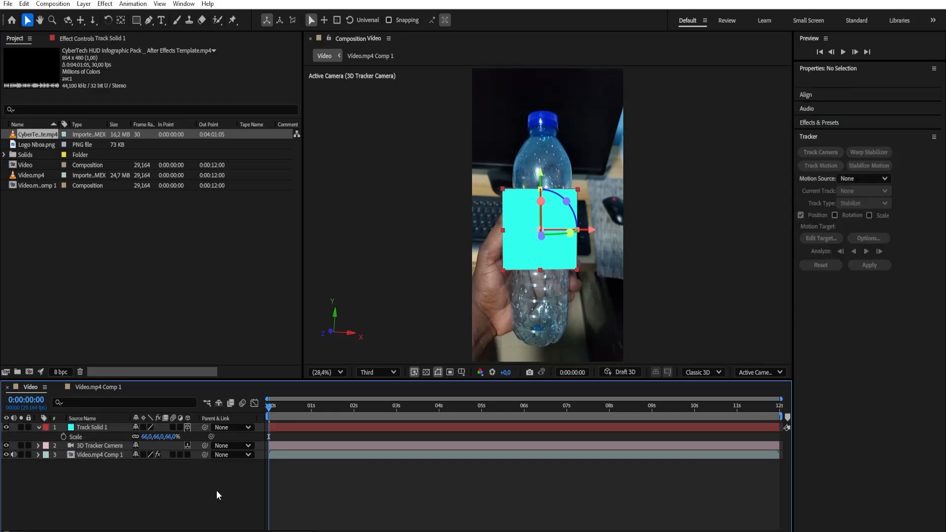
pyautogui.click(38, 427)
# Preview the Video composition along the timeline with Track Solid 1 shown and hidden, checking how the solid follows the bottle
pyautogui.moveTo(270, 408); pyautogui.dragTo(602, 458)
pyautogui.press('Home')
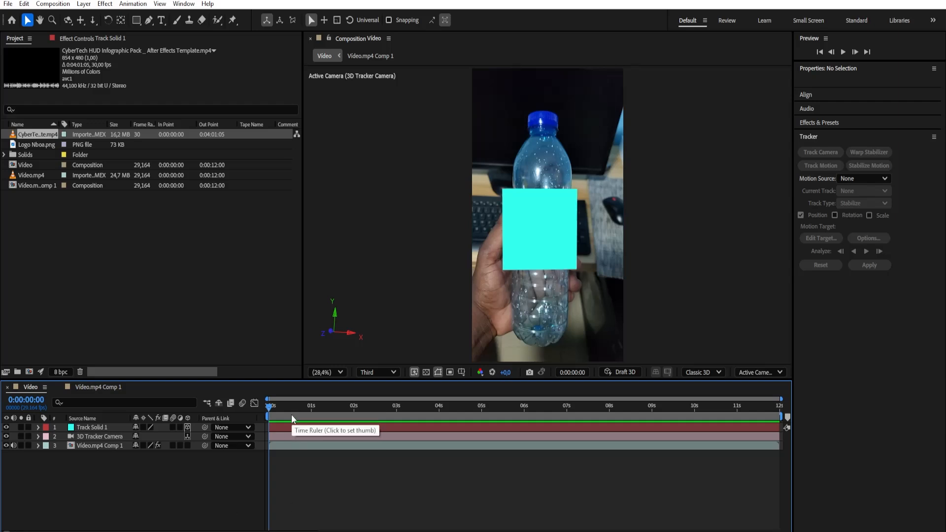
pyautogui.moveTo(268, 406); pyautogui.dragTo(255, 425)
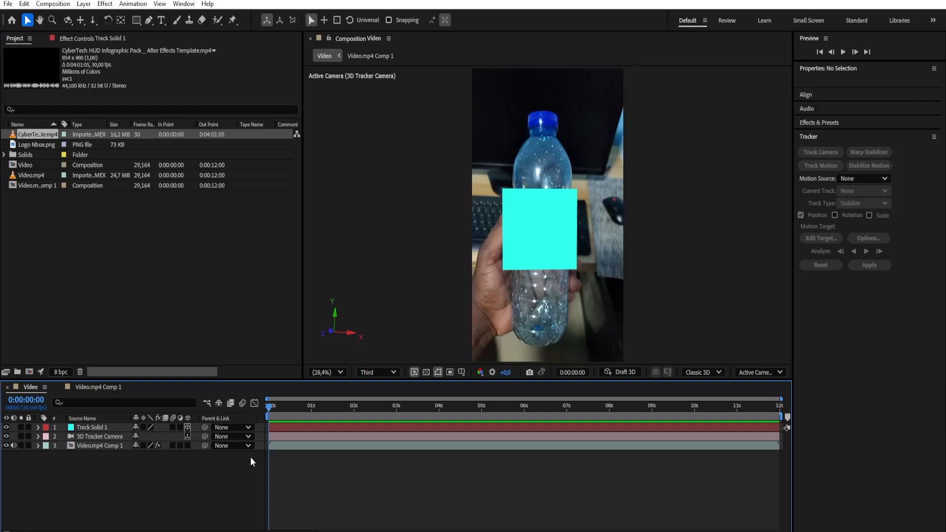
pyautogui.click(89, 39)
pyautogui.click(14, 39)
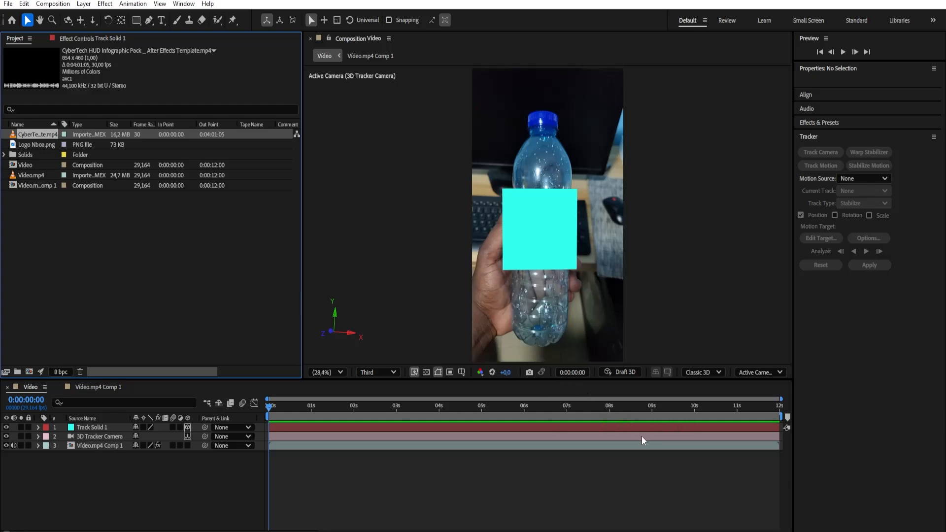
pyautogui.moveTo(309, 412); pyautogui.dragTo(269, 430)
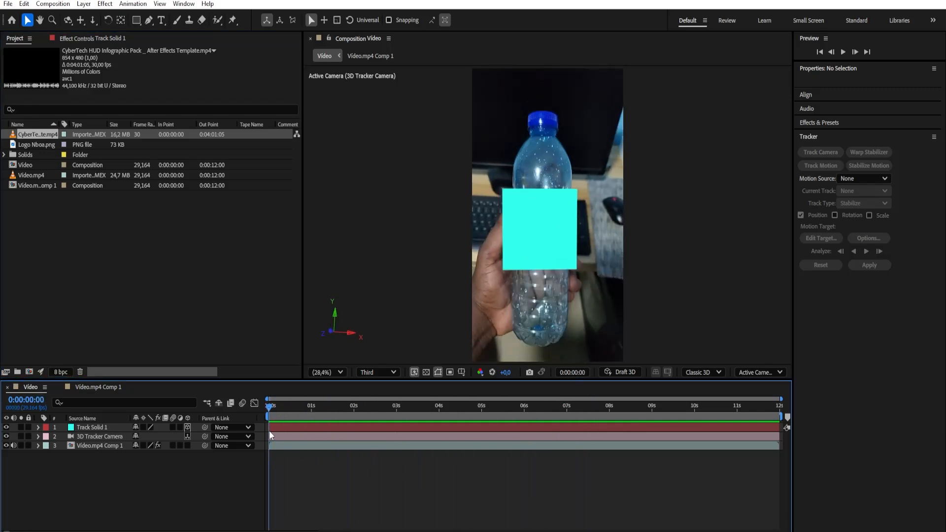
pyautogui.click(6, 427)
pyautogui.moveTo(269, 406); pyautogui.dragTo(253, 456)
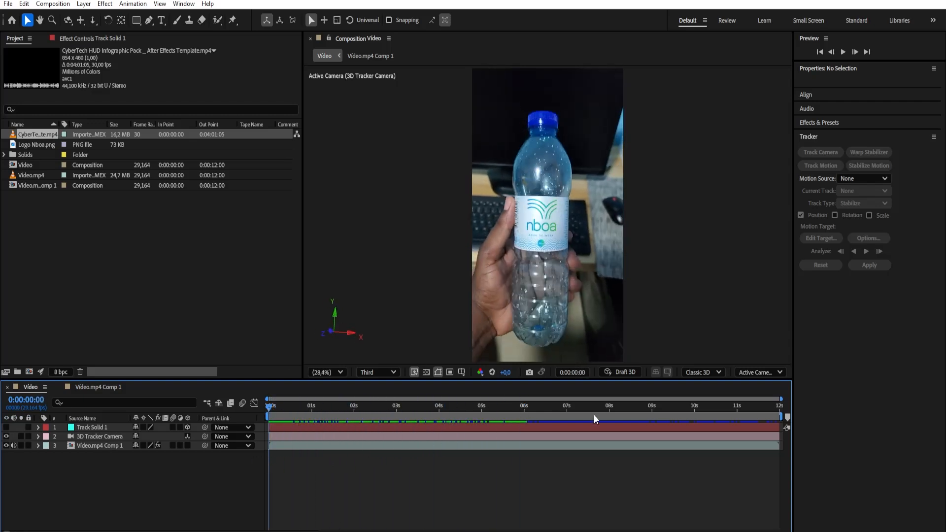
# Switch to VLC, play the reference video Garrafa Nboa.mp4, and return to After Effects
pyautogui.click(315, 531)
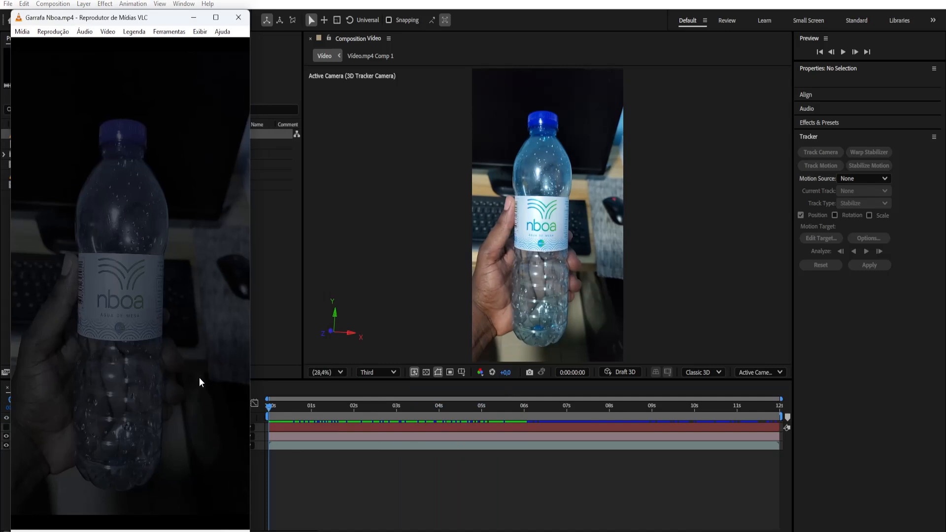
pyautogui.click(143, 392)
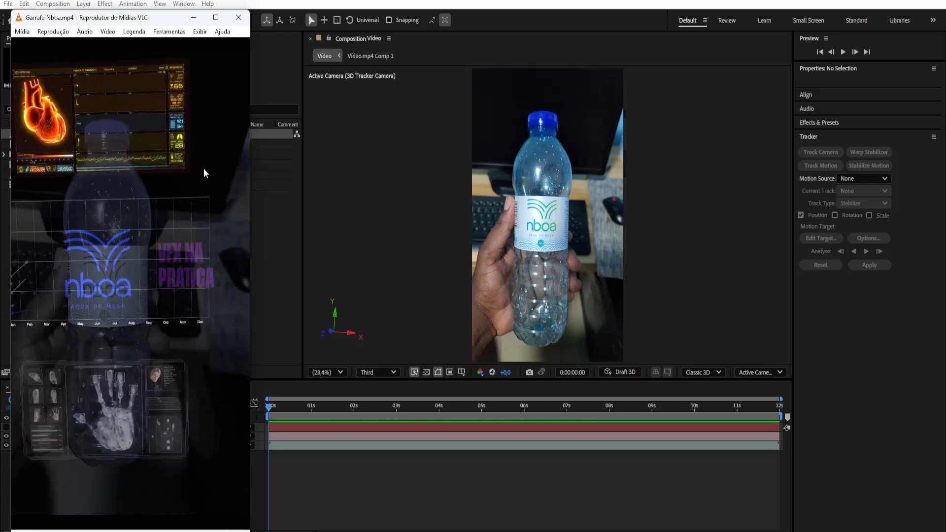
pyautogui.press('space')
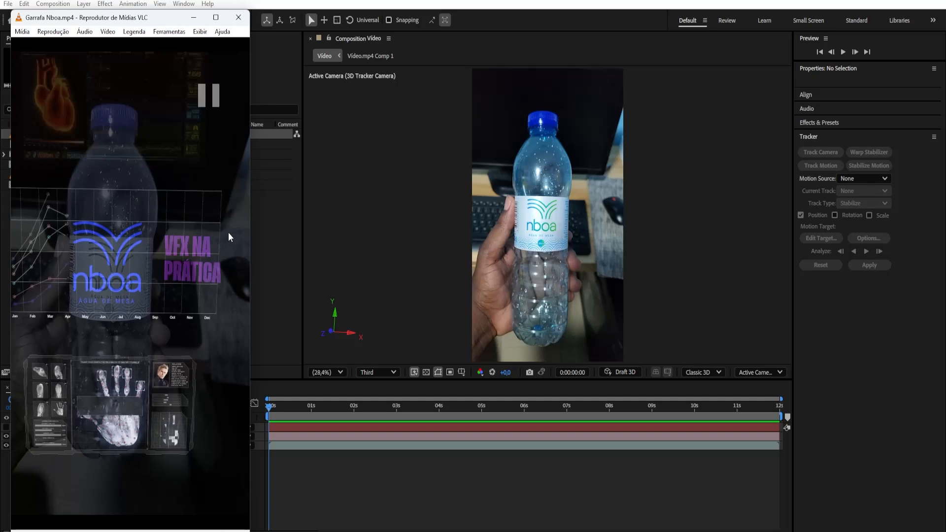
pyautogui.click(193, 18)
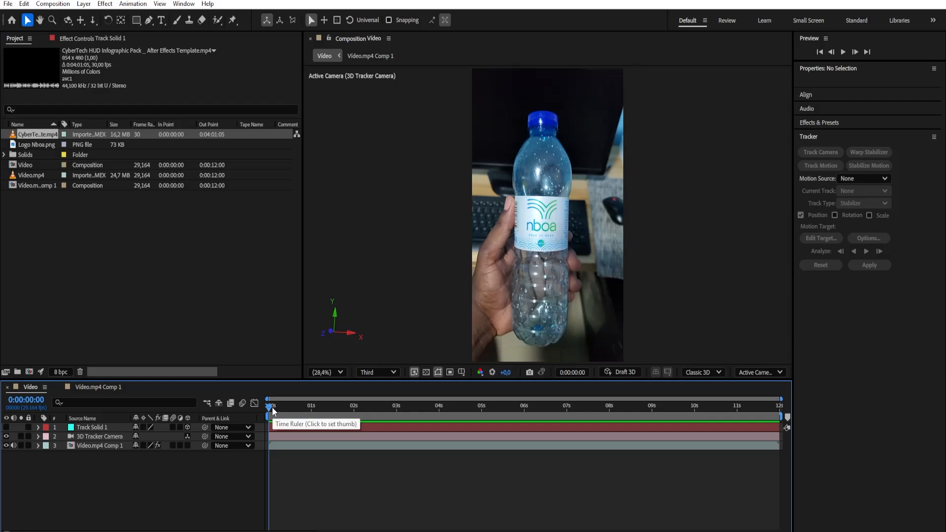
# Make Track Solid 1 visible again and set its uniform scale to 68%
pyautogui.moveTo(270, 407); pyautogui.dragTo(85, 449)
pyautogui.click(6, 427)
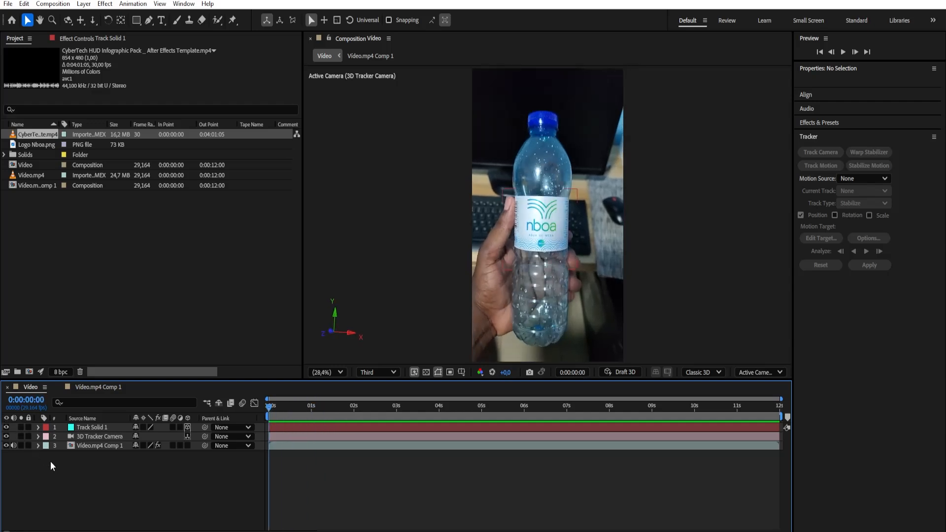
pyautogui.click(79, 428)
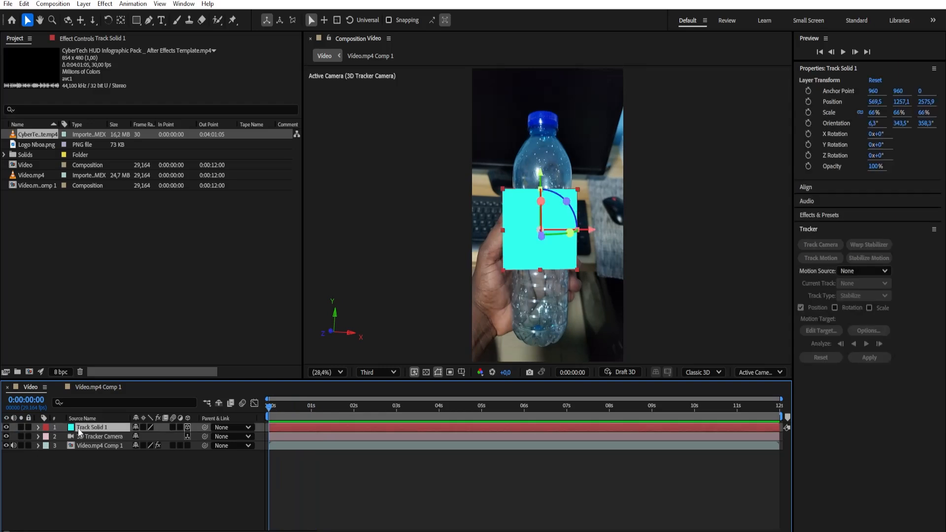
pyautogui.press('s')
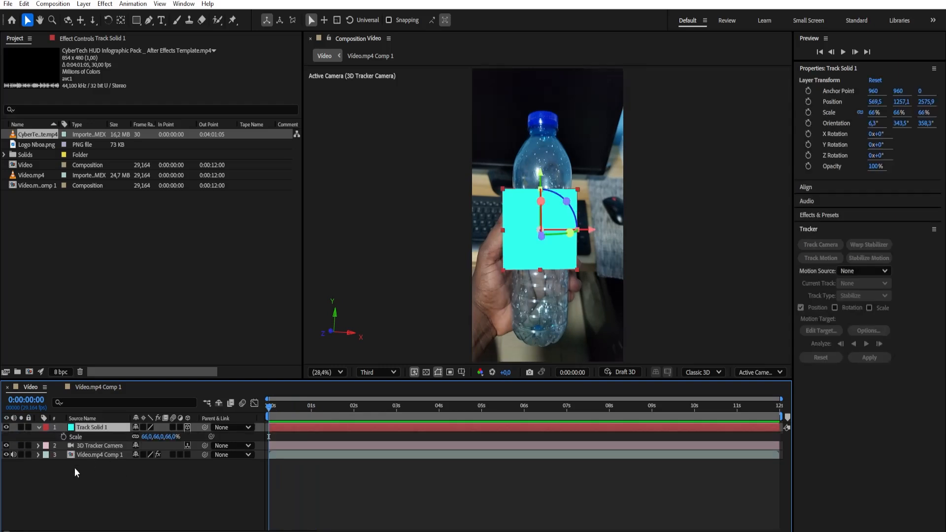
pyautogui.moveTo(145, 466)
pyautogui.moveTo(157, 436); pyautogui.dragTo(166, 456)
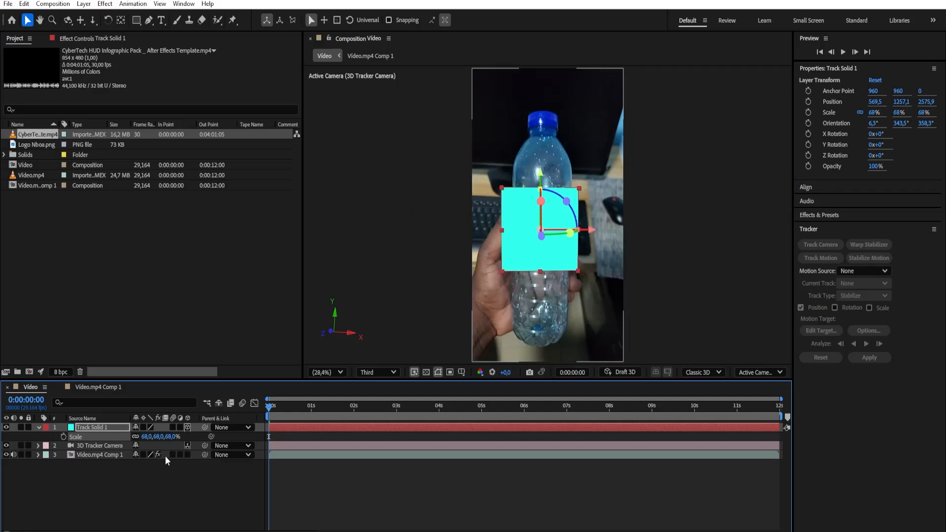
# Try out Track Solid 1's opacity and position values, and undo the position changes
pyautogui.press('t')
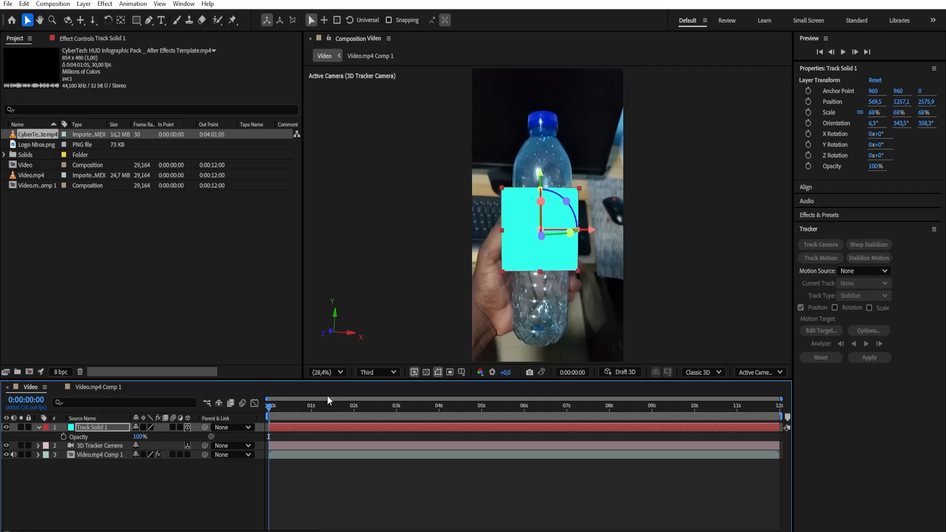
pyautogui.moveTo(139, 436); pyautogui.dragTo(196, 451)
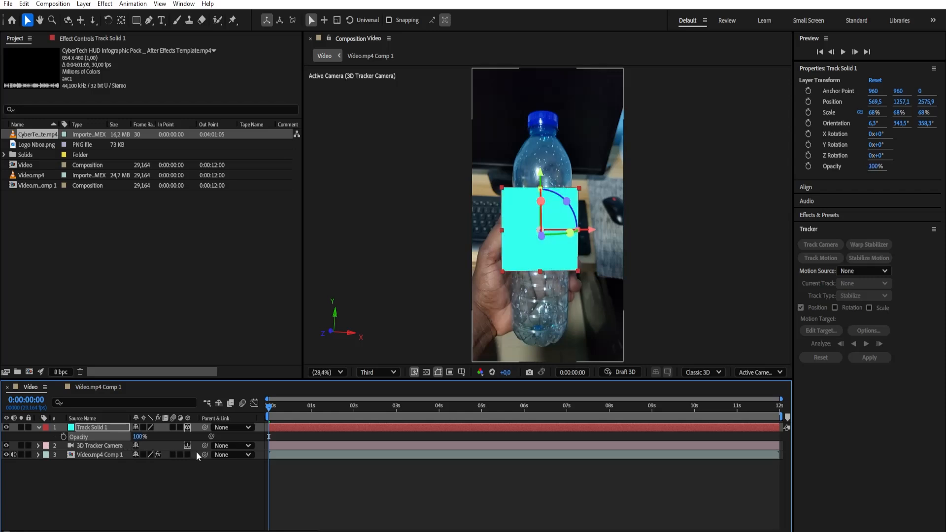
pyautogui.press('p')
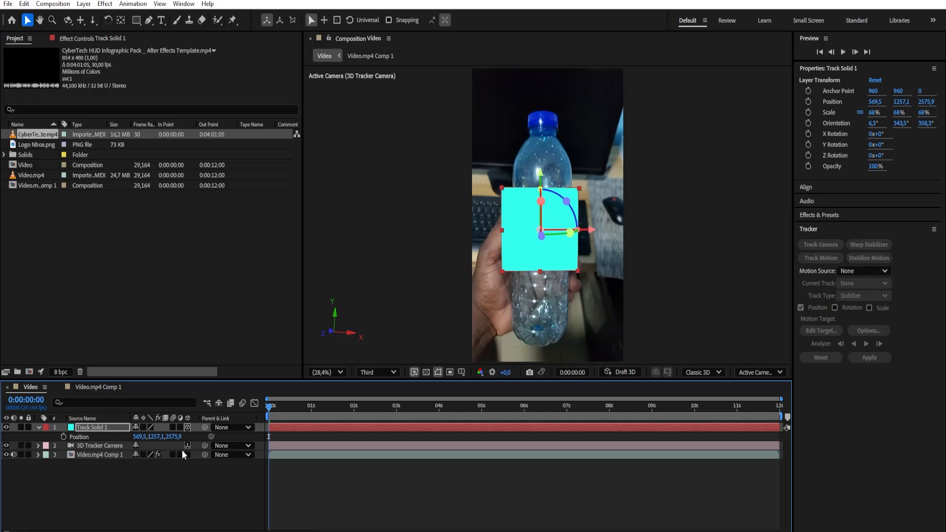
pyautogui.moveTo(139, 436); pyautogui.dragTo(121, 517)
pyautogui.hotkey('ctrl', 'z')
pyautogui.hotkey('ctrl', 'z')
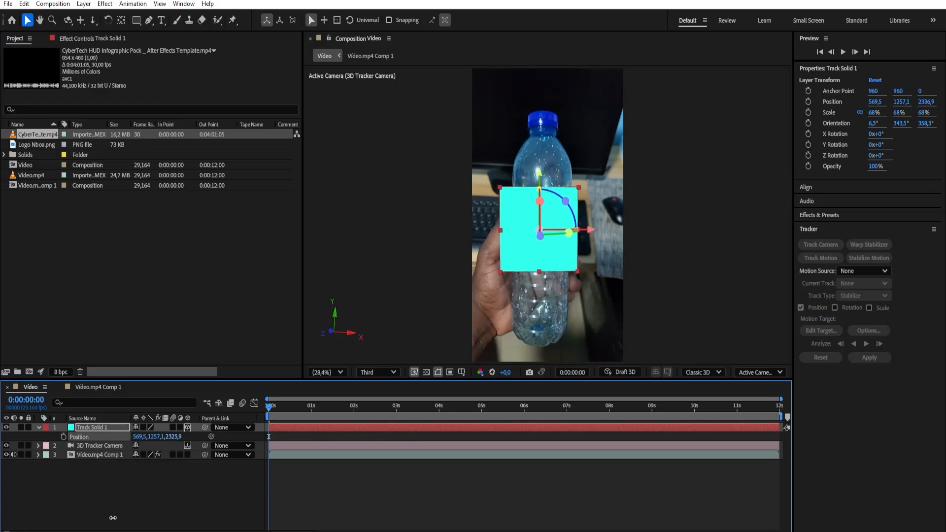
pyautogui.hotkey('ctrl', 'z')
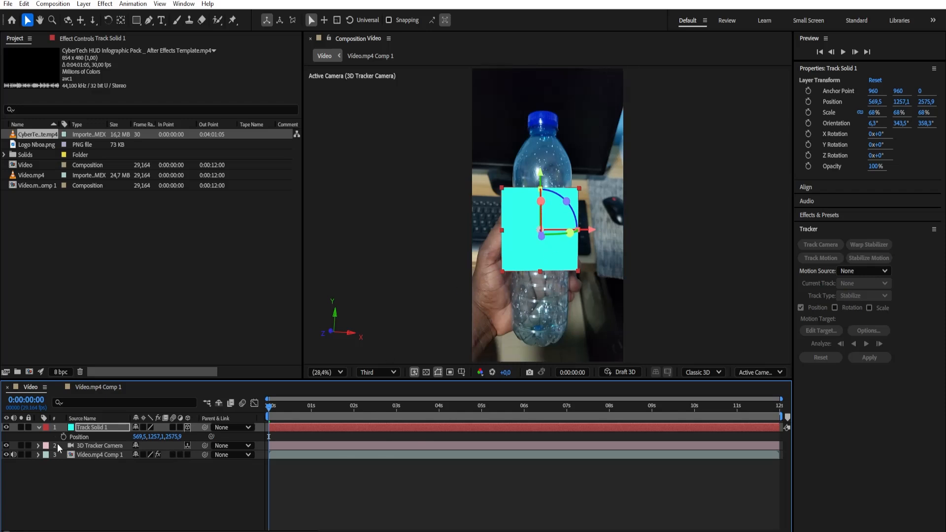
pyautogui.click(38, 427)
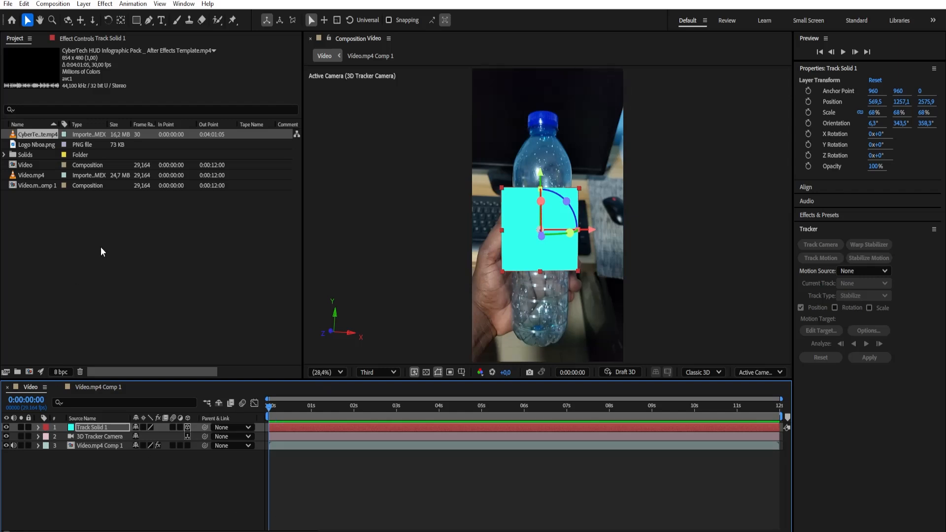
# Widen the project's Name column and open the CyberTech HUD Infographic Pack footage in an enlarged viewer
pyautogui.moveTo(60, 128); pyautogui.dragTo(146, 133)
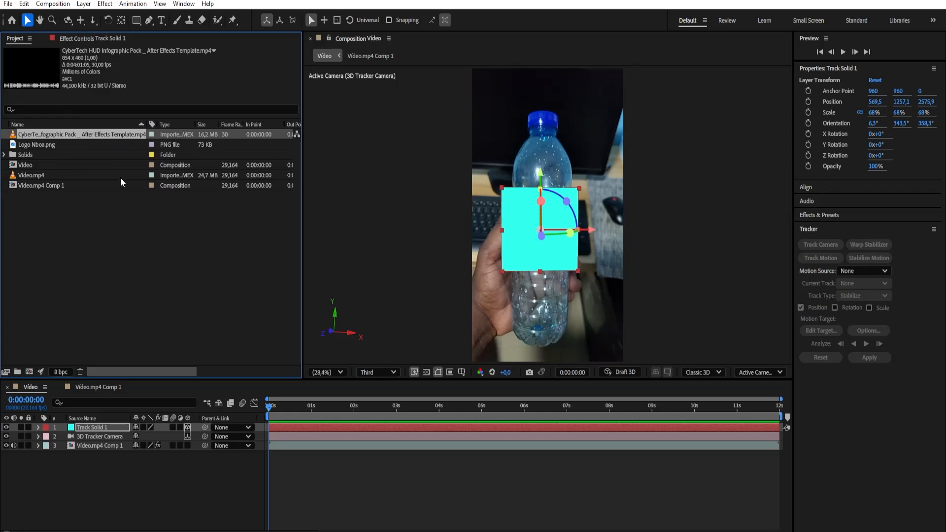
pyautogui.doubleClick(45, 134)
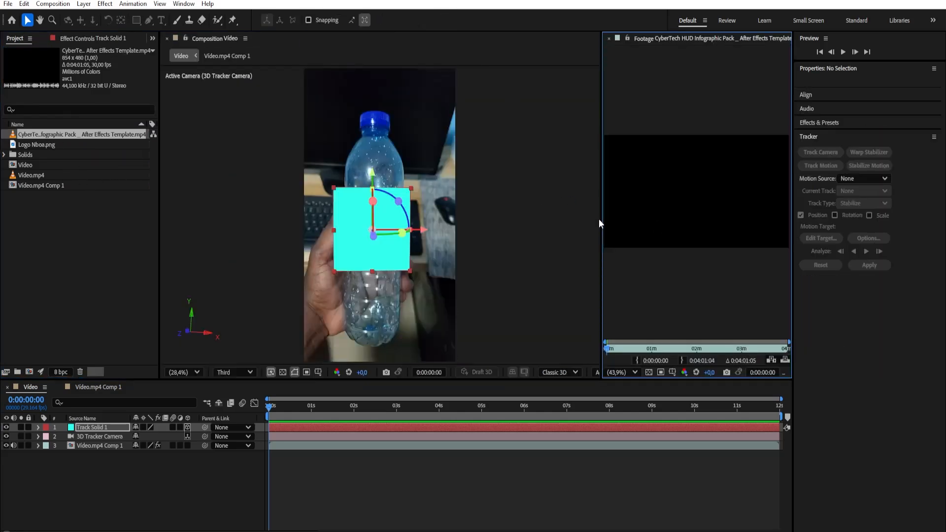
pyautogui.moveTo(599, 219); pyautogui.dragTo(468, 241)
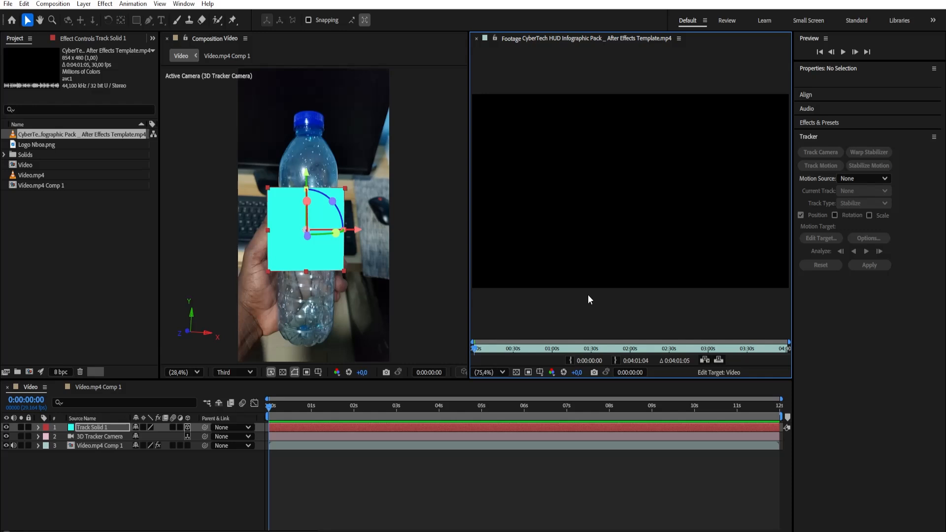
# Find the circular radar HUD animation in the footage and set the in point at 0:02:26:22
pyautogui.moveTo(479, 347); pyautogui.dragTo(677, 359)
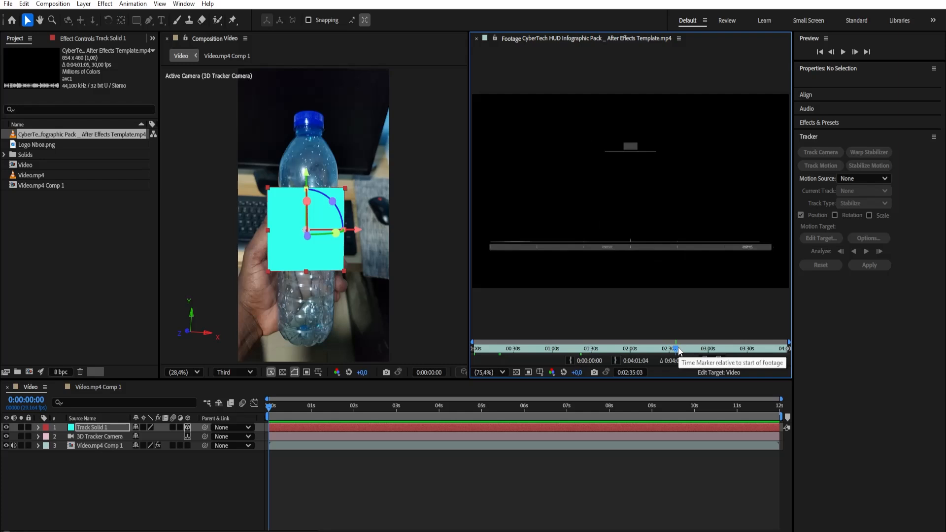
pyautogui.moveTo(675, 349)
pyautogui.mouseDown()
pyautogui.moveTo(699, 348)
pyautogui.moveTo(664, 355)
pyautogui.moveTo(669, 362)
pyautogui.mouseUp()
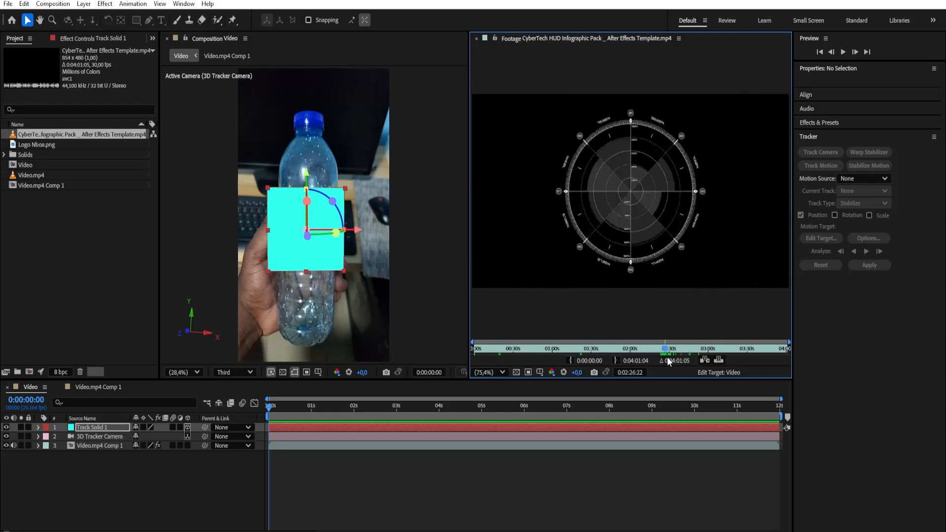
pyautogui.click(571, 361)
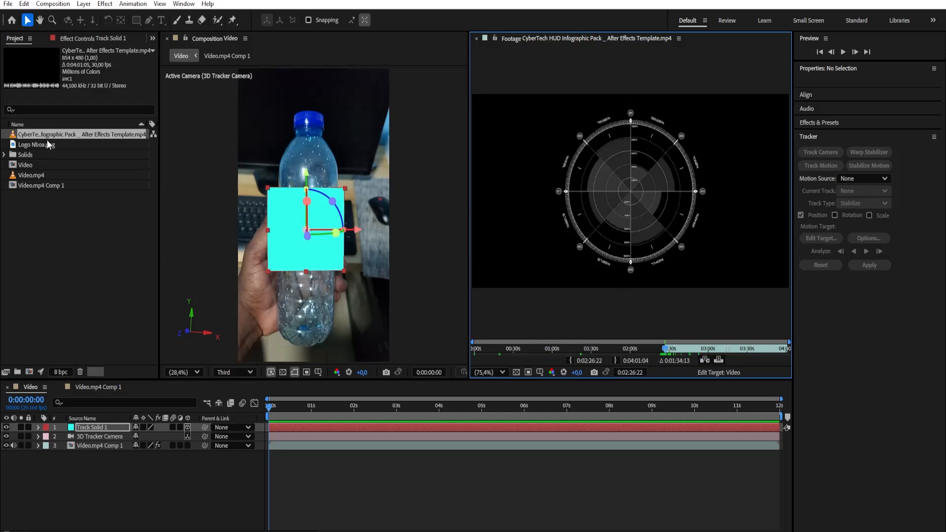
# Add the CyberTech HUD footage as the top layer of the Video composition, close its footage viewer and widen the project area
pyautogui.moveTo(47, 137); pyautogui.dragTo(91, 427)
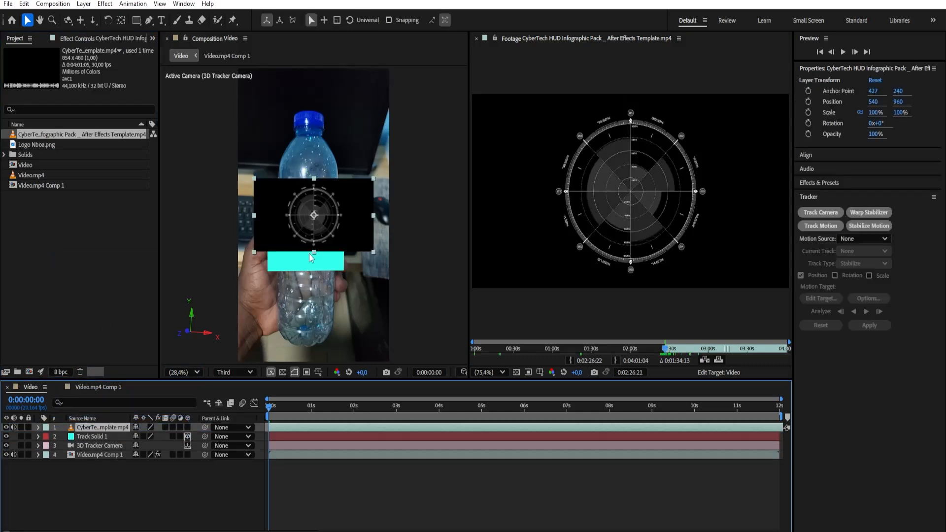
pyautogui.click(476, 39)
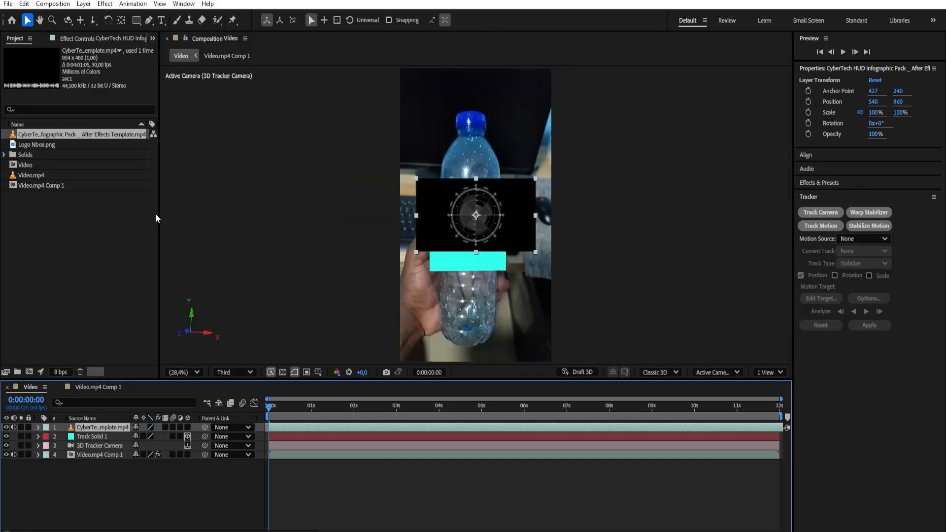
pyautogui.moveTo(160, 214); pyautogui.dragTo(238, 214)
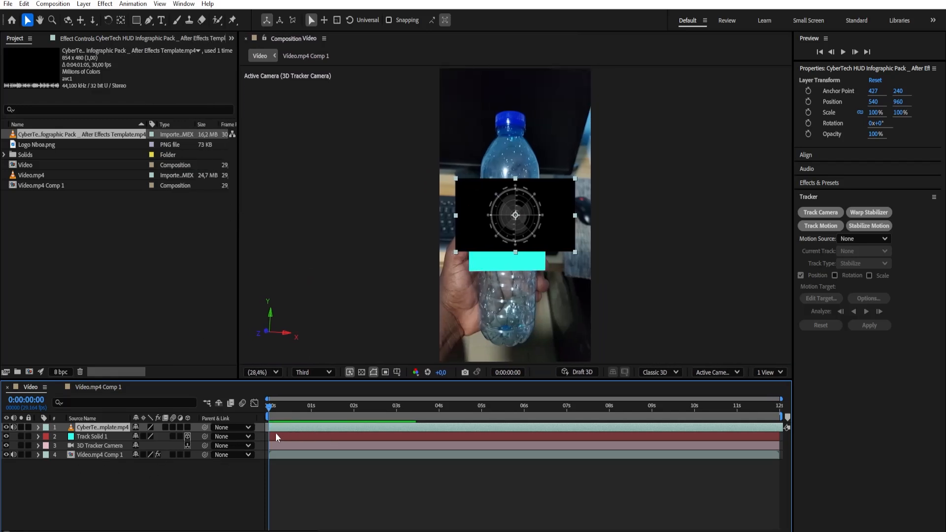
# Set the CyberTech HUD layer to start at about frame 3 and split it at 0:00:00:07
pyautogui.moveTo(781, 399); pyautogui.dragTo(455, 399)
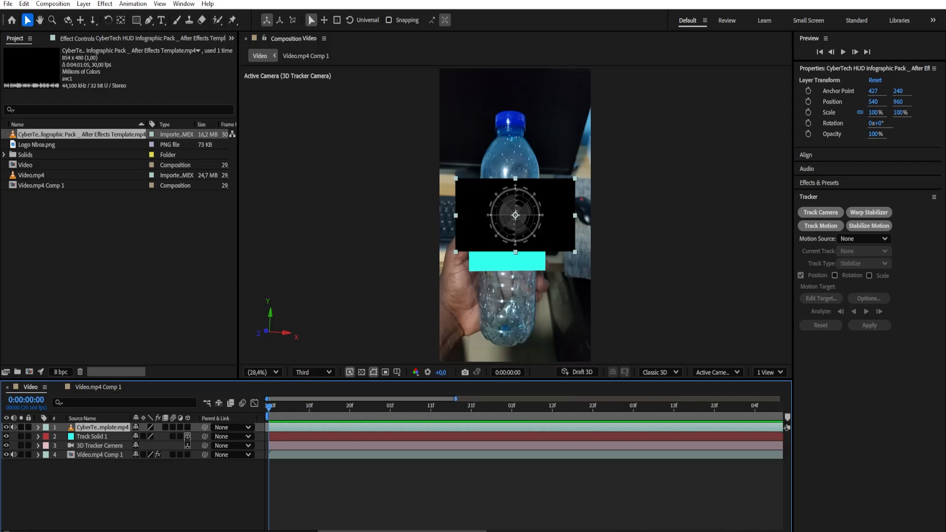
pyautogui.moveTo(300, 429); pyautogui.dragTo(299, 408)
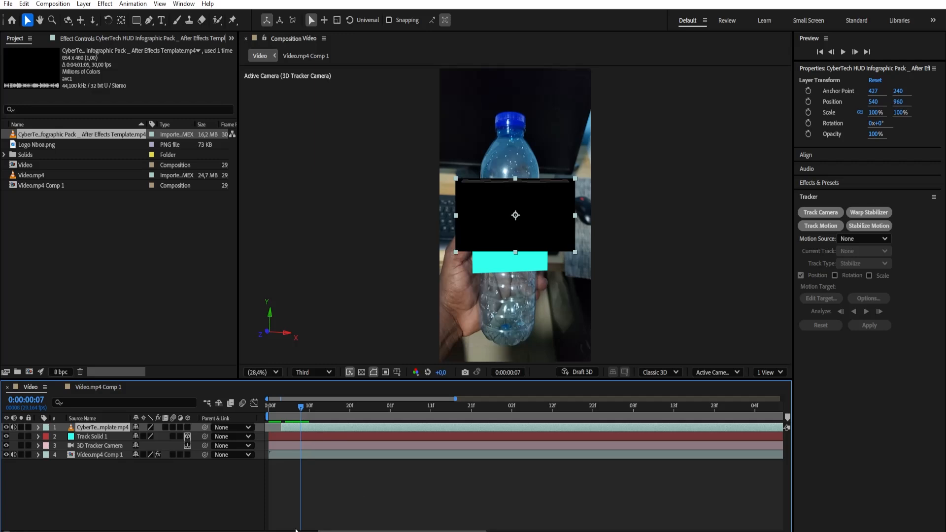
pyautogui.moveTo(456, 399); pyautogui.dragTo(406, 399)
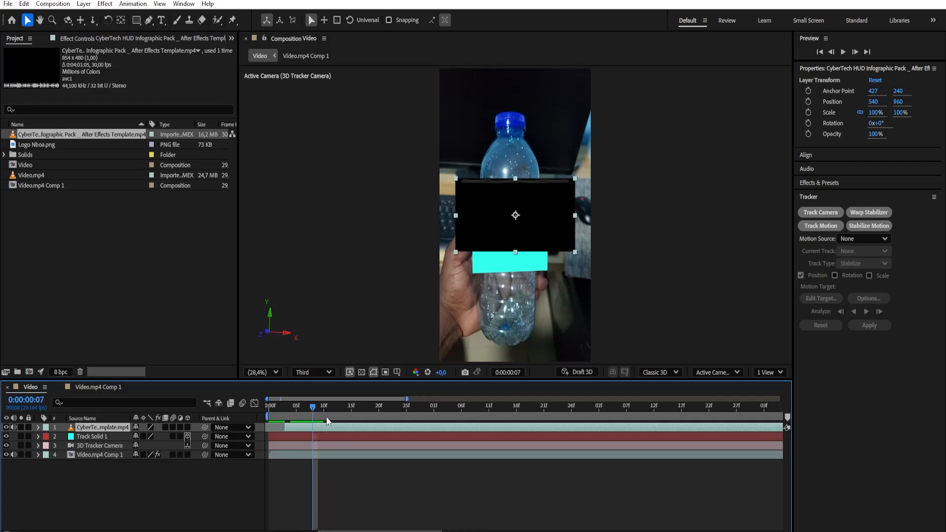
pyautogui.moveTo(313, 407); pyautogui.dragTo(313, 409)
pyautogui.hotkey('ctrl', 'shift', 'd')
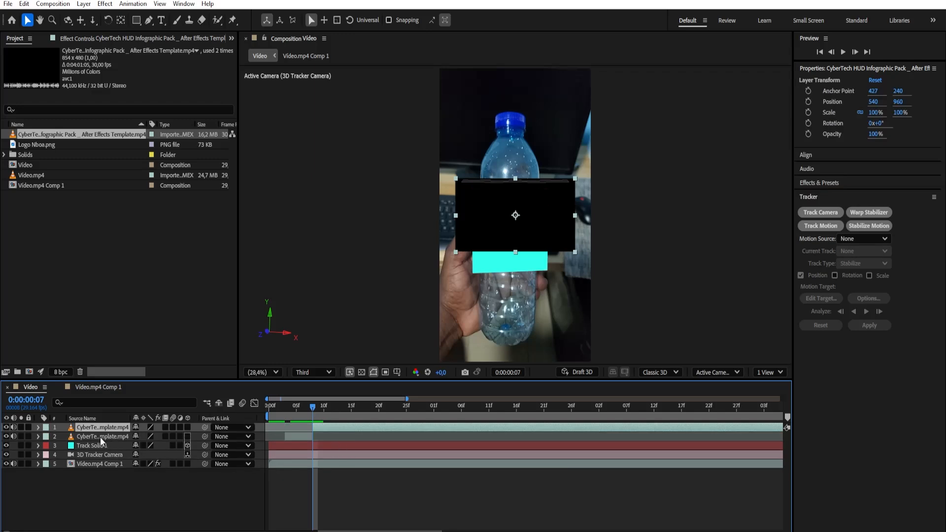
# Delete the CyberTech HUD segment before 0:00:00:07, and split off and delete the layer's tail after 0:00:11:24
pyautogui.click(305, 435)
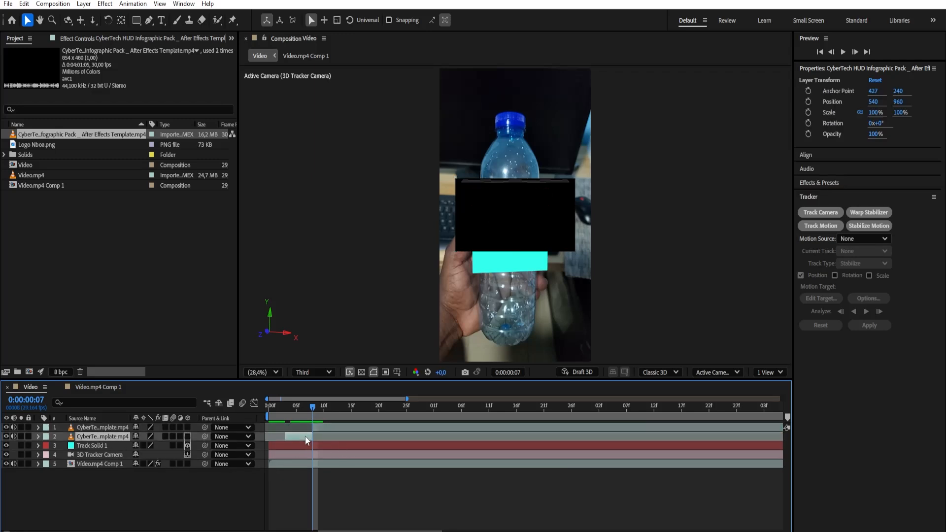
pyautogui.press('Delete')
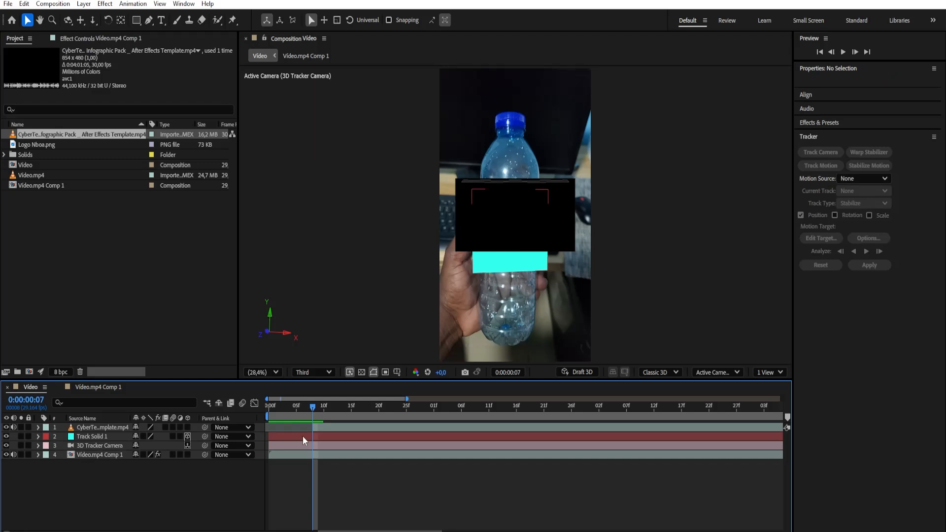
pyautogui.moveTo(407, 399); pyautogui.dragTo(781, 398)
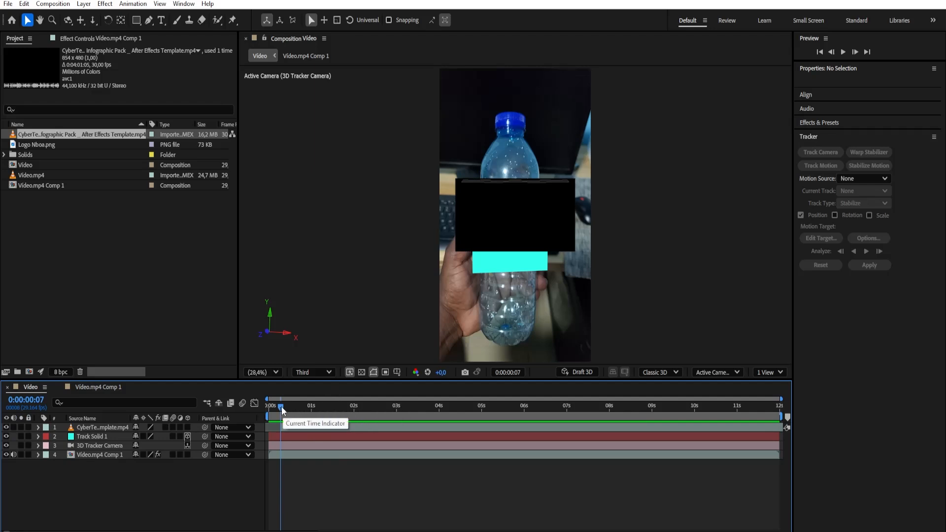
pyautogui.moveTo(282, 408); pyautogui.dragTo(778, 434)
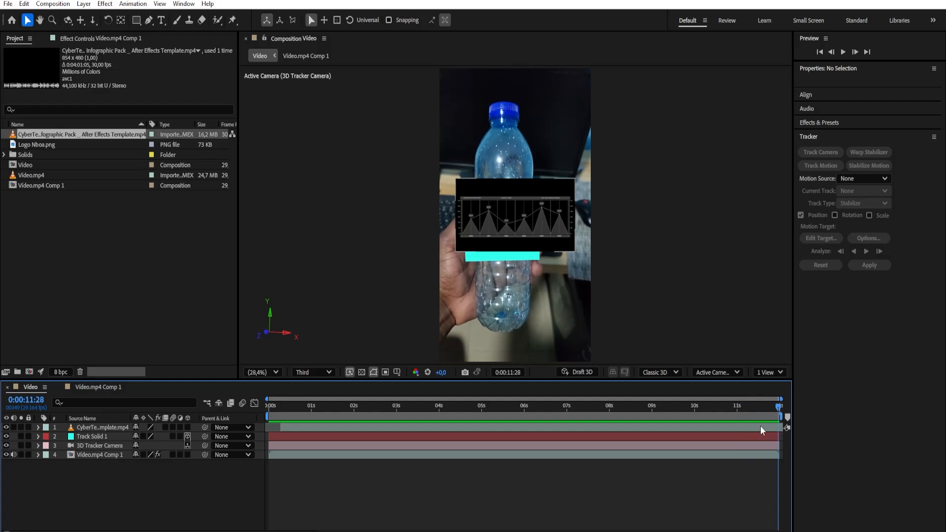
pyautogui.click(761, 428)
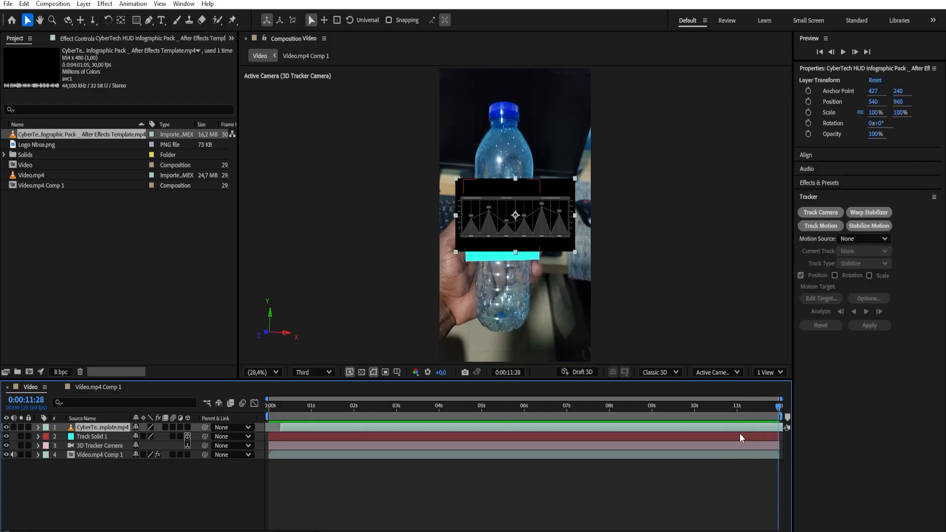
pyautogui.moveTo(778, 408); pyautogui.dragTo(774, 413)
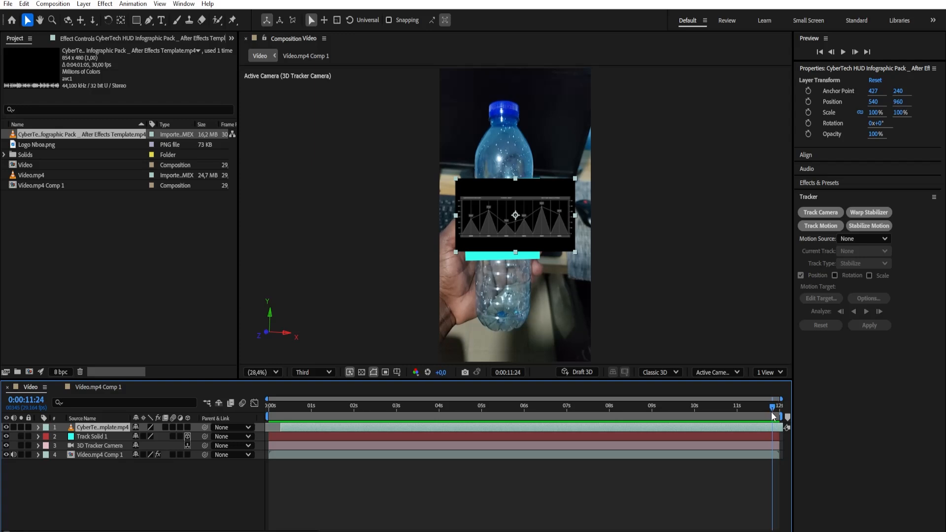
pyautogui.hotkey('ctrl', 'd')
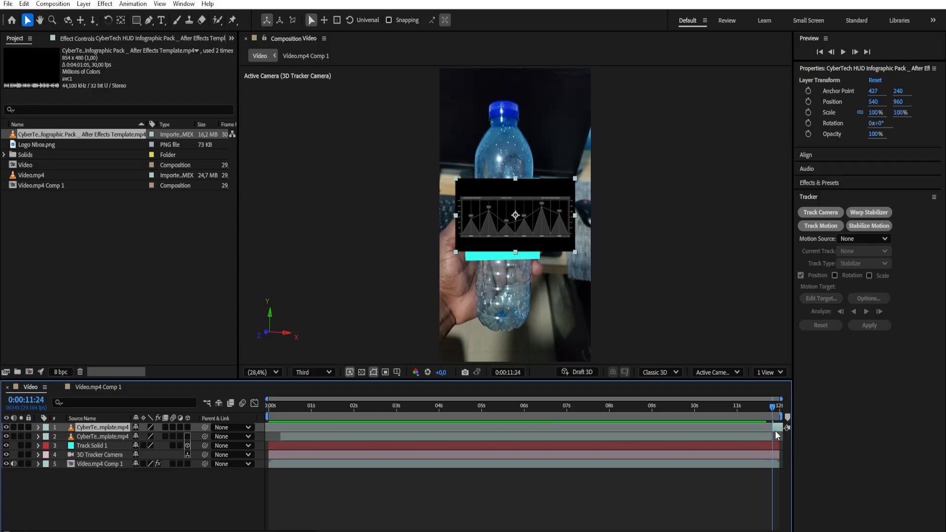
pyautogui.press('Delete')
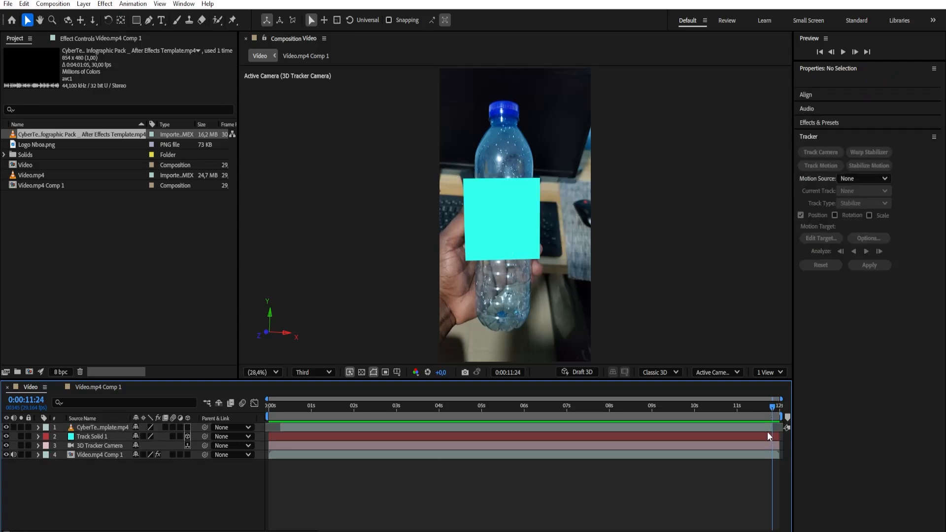
# Move the playhead to 0:00:00:28 and show the Mode and Track Matte columns alongside the layer switches
pyautogui.moveTo(329, 407); pyautogui.dragTo(310, 509)
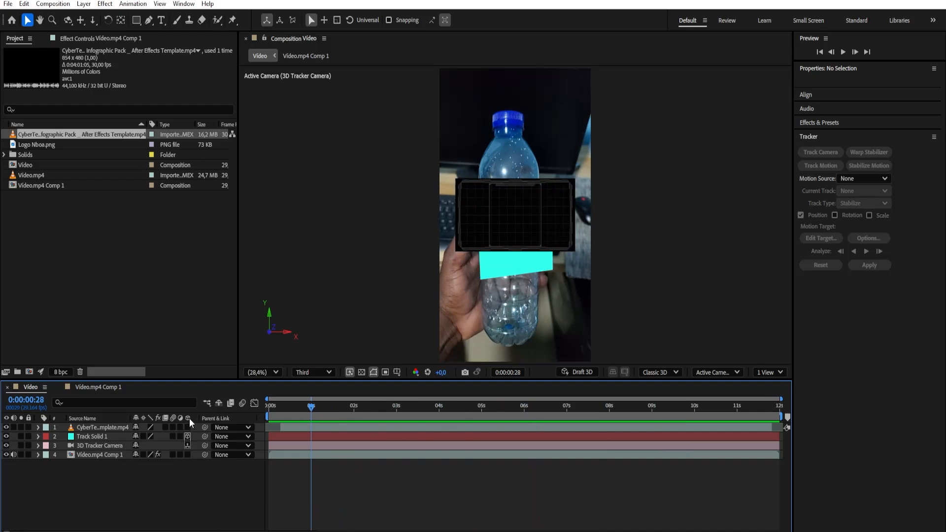
pyautogui.click(15, 531)
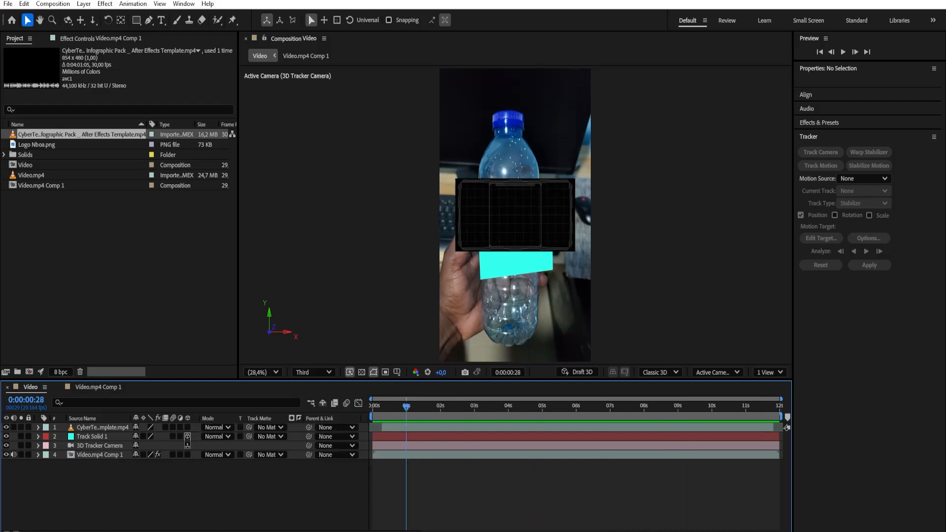
pyautogui.click(6, 531)
pyautogui.click(16, 531)
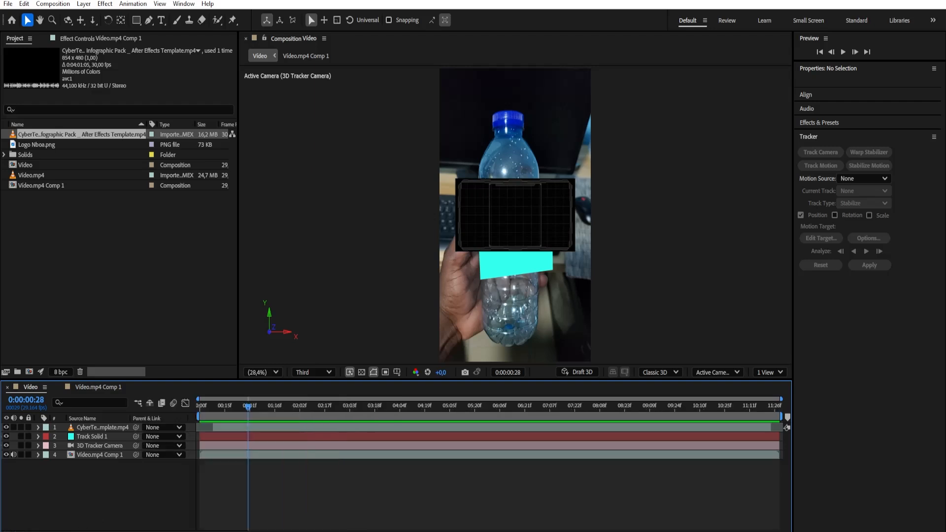
pyautogui.click(6, 530)
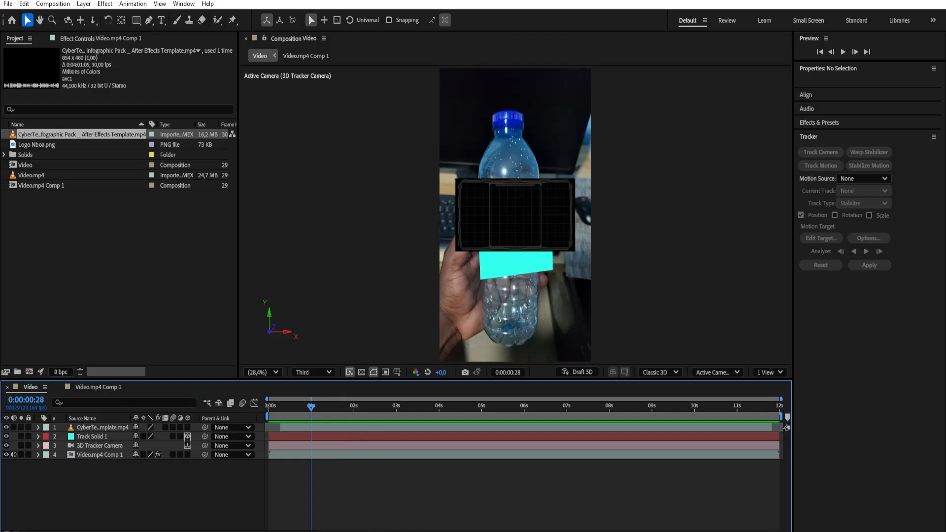
pyautogui.click(16, 531)
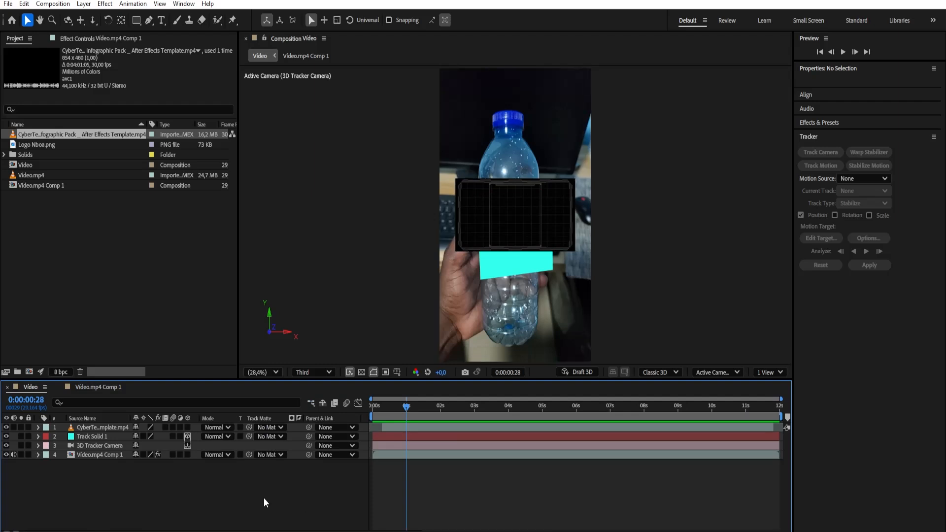
# Turn the CyberTech HUD layer into a 3D layer and dismiss the 3D bin notice
pyautogui.click(90, 427)
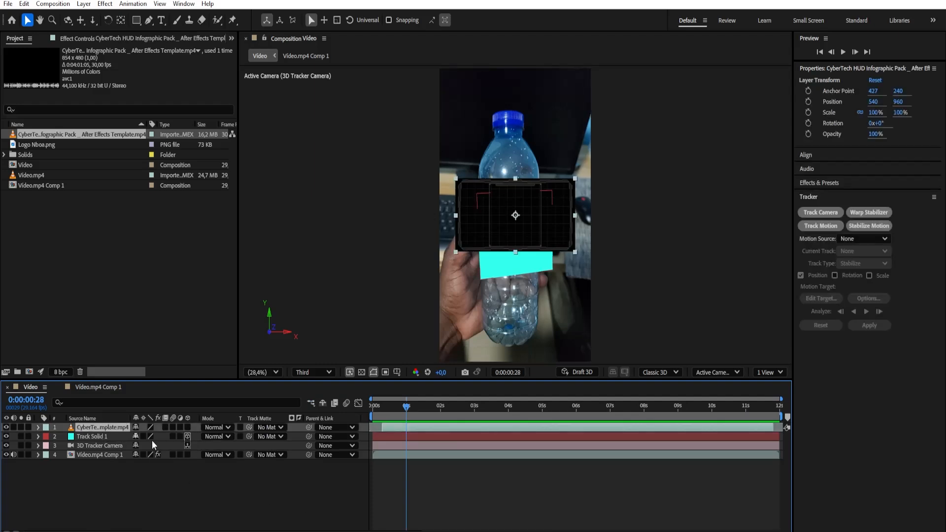
pyautogui.click(188, 427)
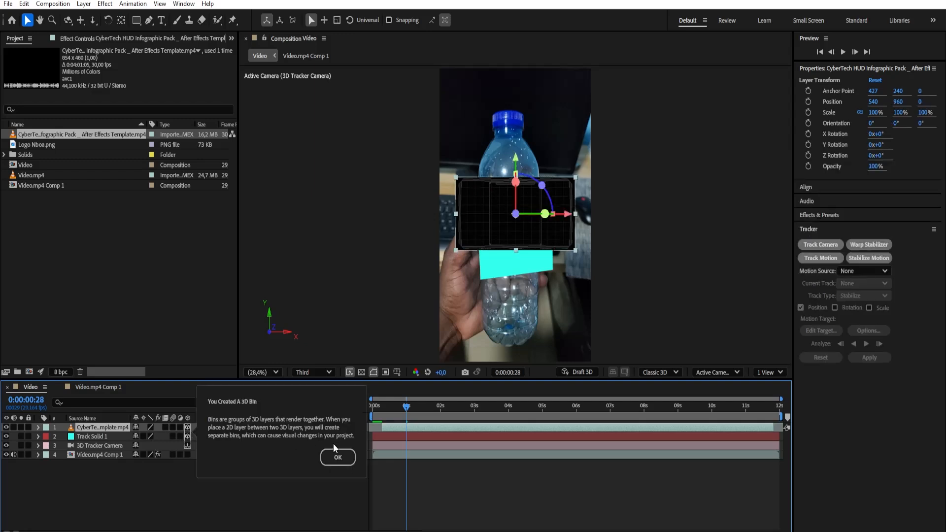
pyautogui.click(337, 457)
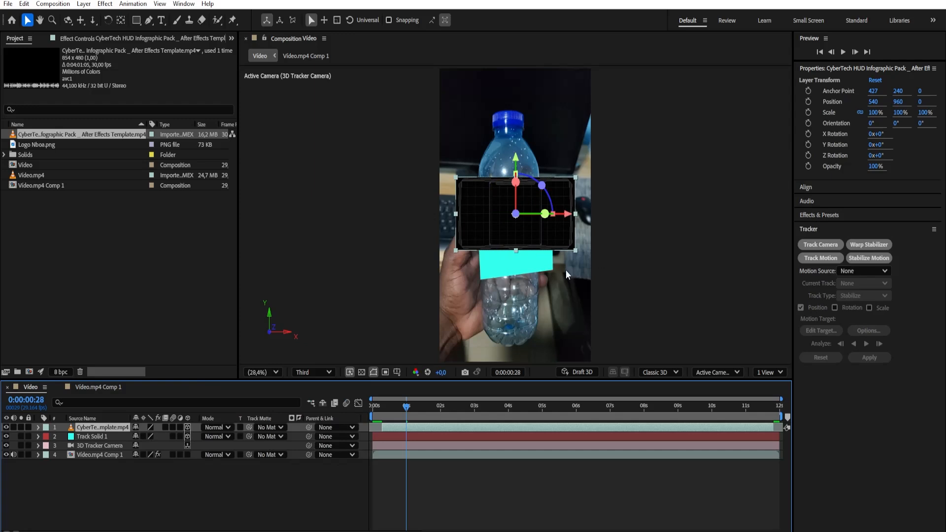
# Parent the CyberTech HUD layer to Track Solid 1, snapping it to the solid's location, and preview the motion
pyautogui.moveTo(395, 419); pyautogui.dragTo(415, 427)
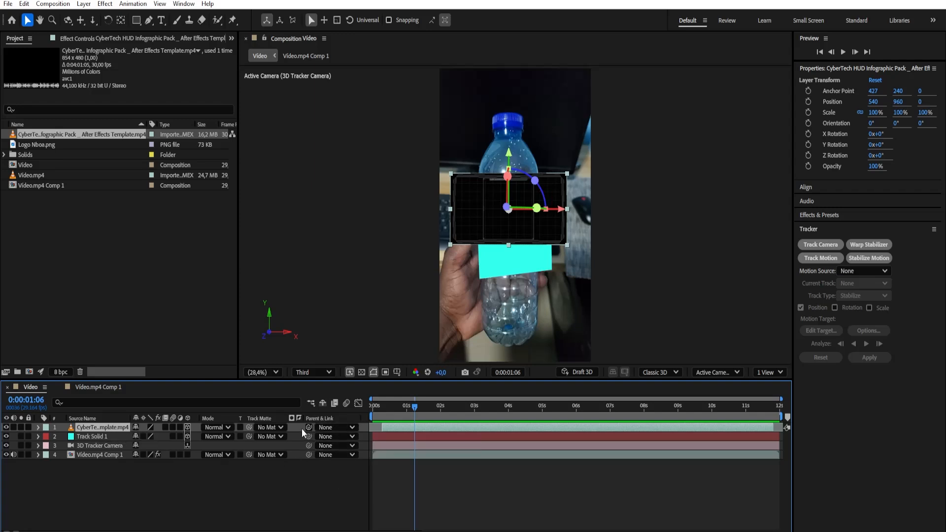
pyautogui.moveTo(308, 429); pyautogui.dragTo(88, 439)
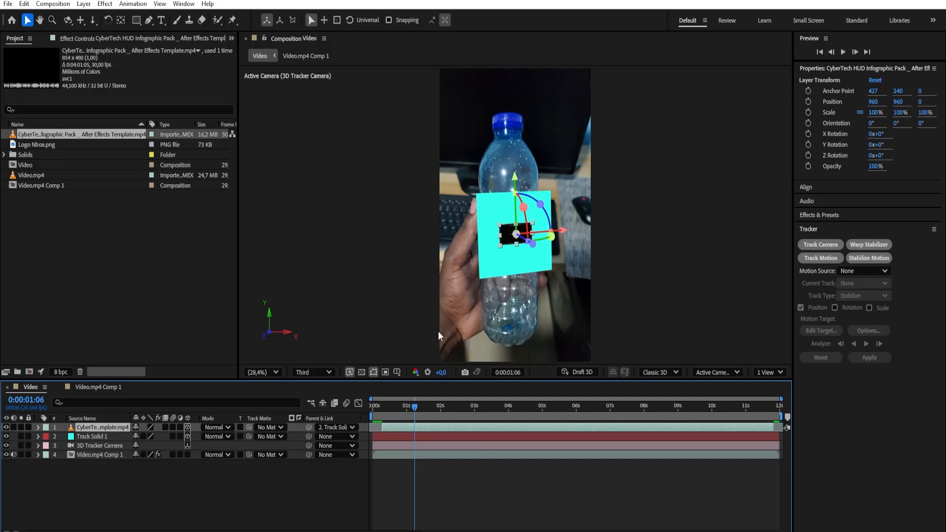
pyautogui.press('space')
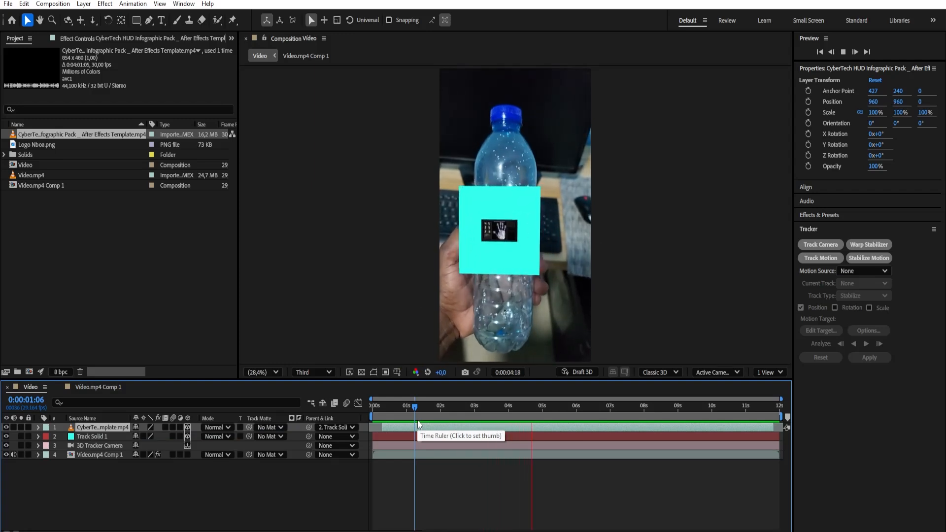
# At 0:00:00:13, scale the CyberTech HUD layer to 328% and stretch its height to 386.6% to match the cyan solid
pyautogui.moveTo(415, 407); pyautogui.dragTo(389, 428)
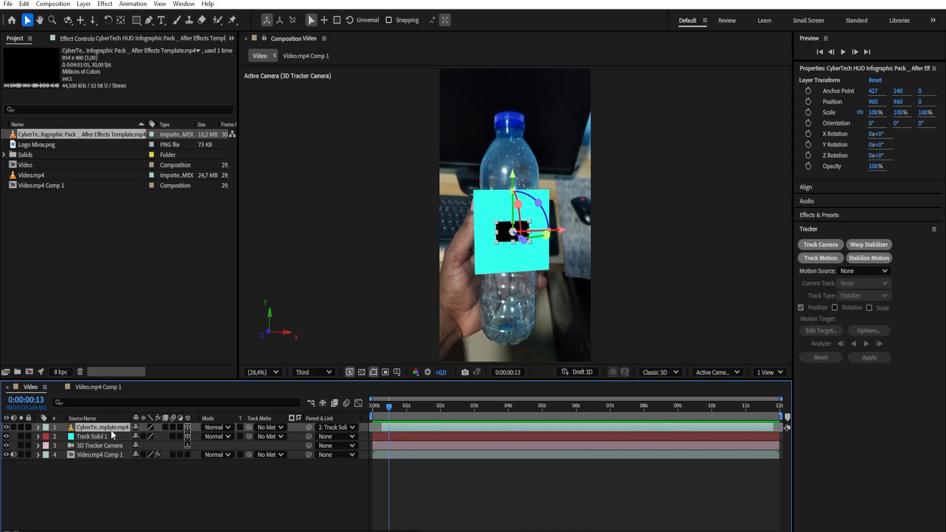
pyautogui.press('s')
pyautogui.moveTo(160, 440); pyautogui.dragTo(275, 440)
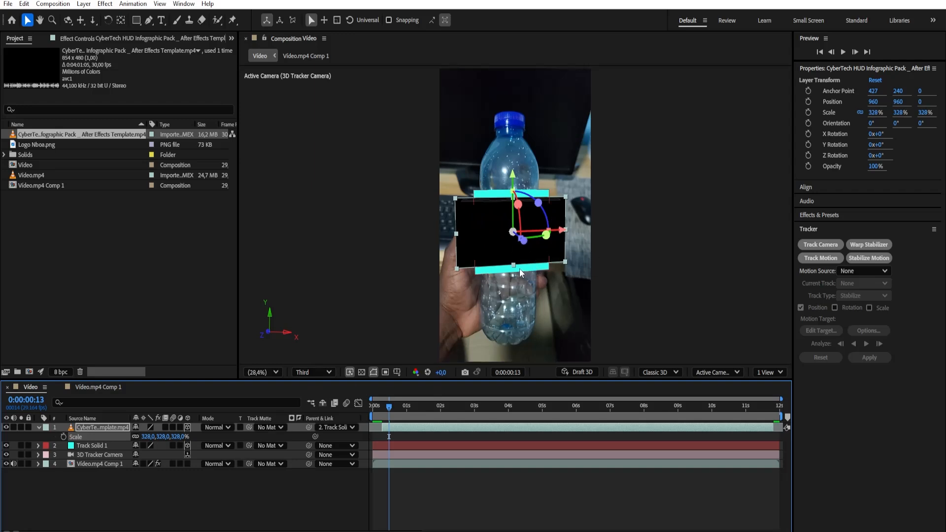
pyautogui.moveTo(514, 265); pyautogui.dragTo(513, 272)
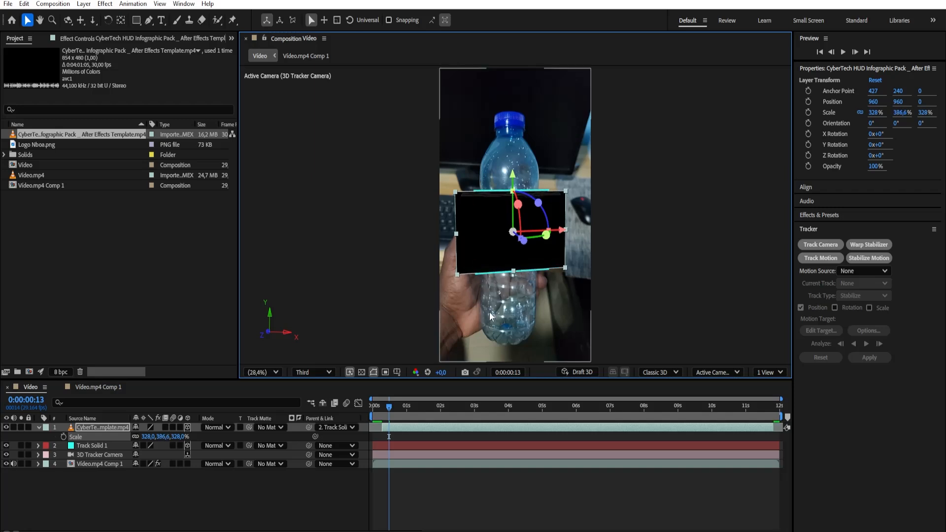
pyautogui.moveTo(513, 272); pyautogui.dragTo(506, 271)
pyautogui.moveTo(459, 235); pyautogui.dragTo(469, 234)
pyautogui.hotkey('ctrl', 'z')
pyautogui.hotkey('ctrl', 'z')
pyautogui.hotkey('ctrl', 'z')
# Enlarge the CyberTech HUD layer proportionally to 339% by 399.6%, check it at 0:00:00:23 and collapse its properties
pyautogui.moveTo(164, 437); pyautogui.dragTo(170, 436)
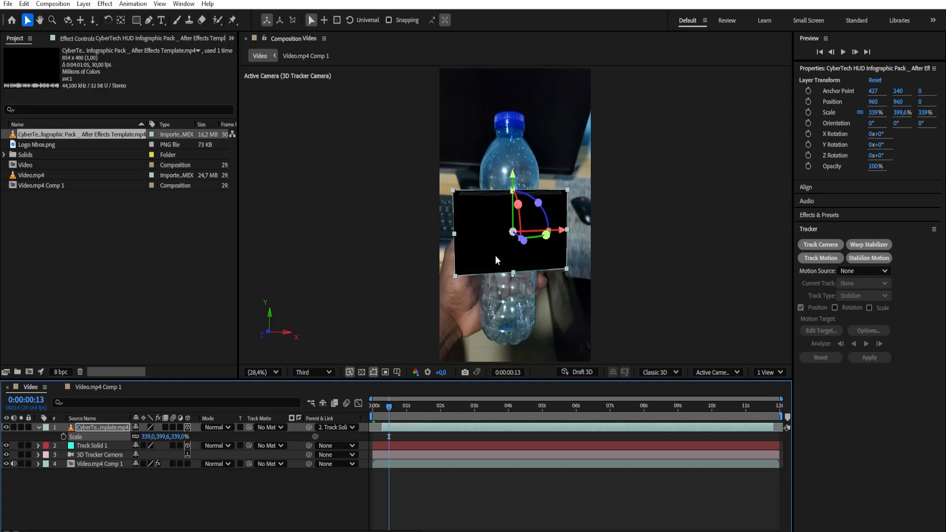
pyautogui.moveTo(389, 408); pyautogui.dragTo(400, 445)
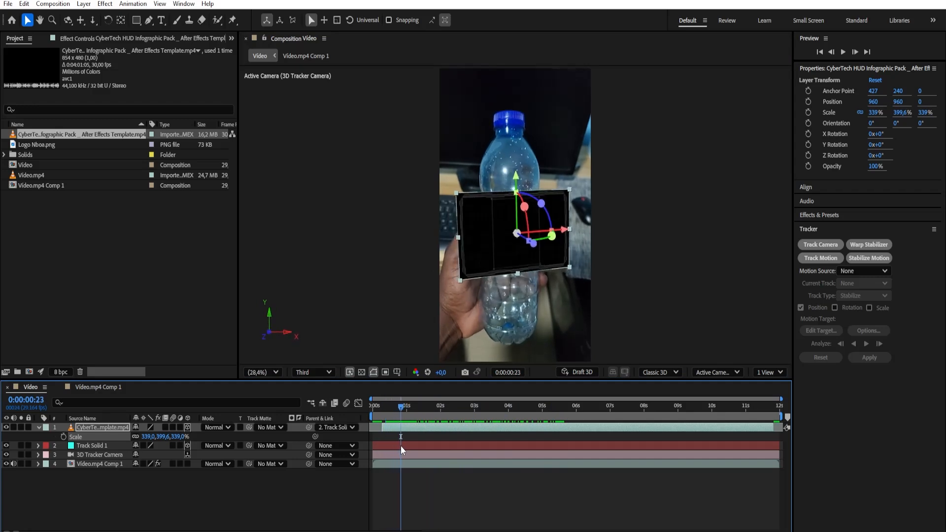
pyautogui.click(39, 428)
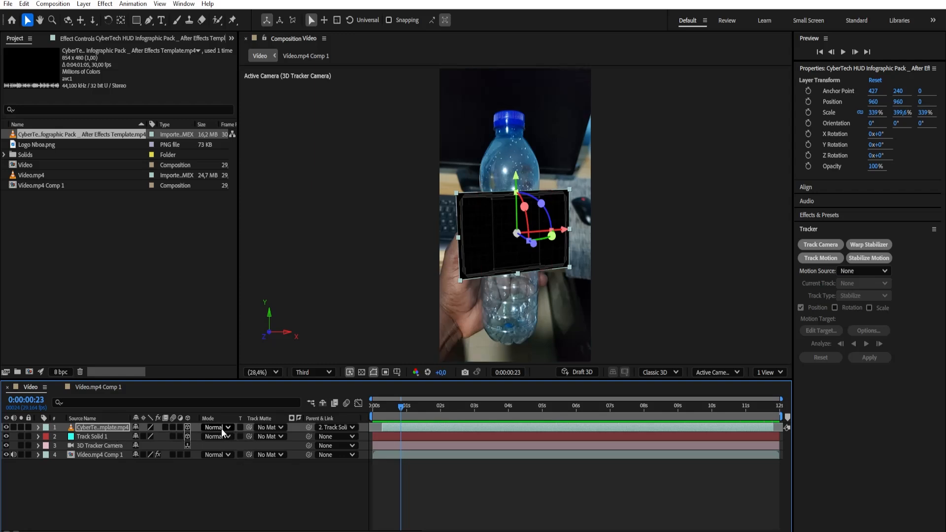
# Try Lighter Color, settle on Screen as the CyberTech HUD layer's blend mode, and hide Track Solid 1
pyautogui.click(222, 428)
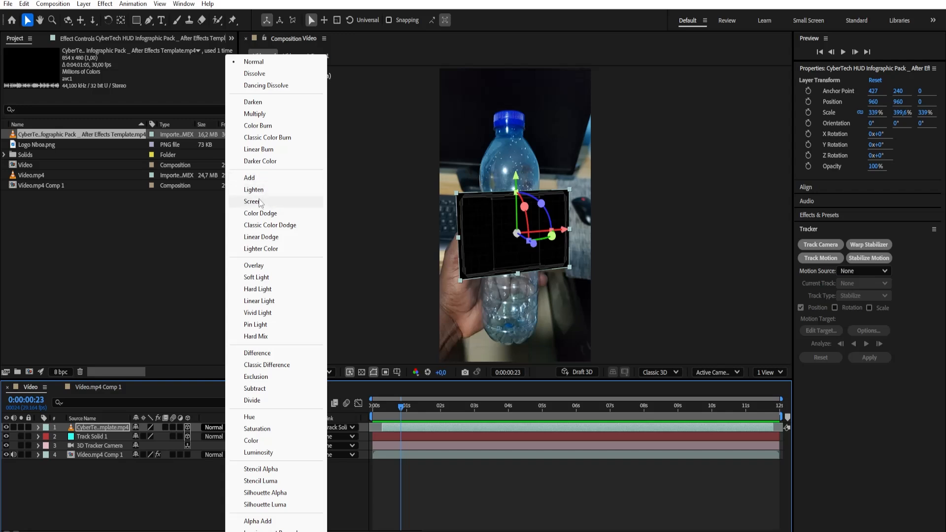
pyautogui.click(263, 248)
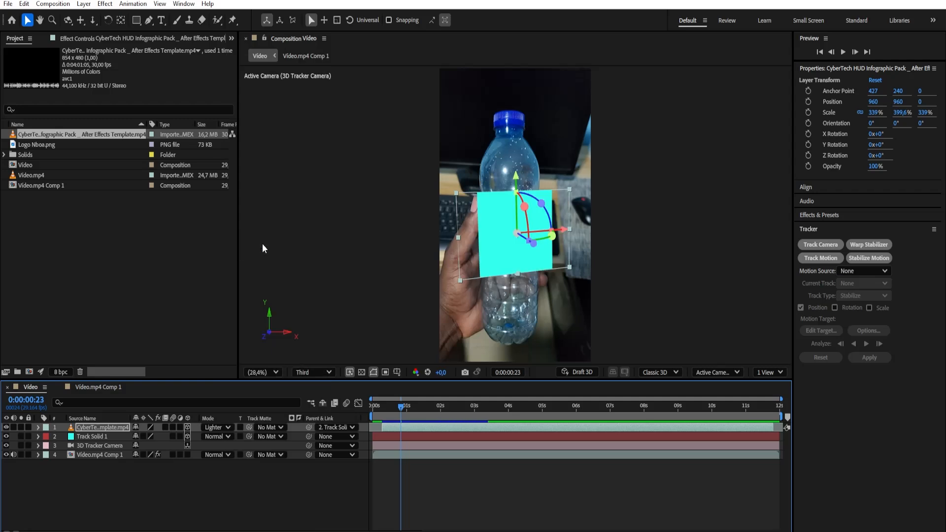
pyautogui.click(232, 428)
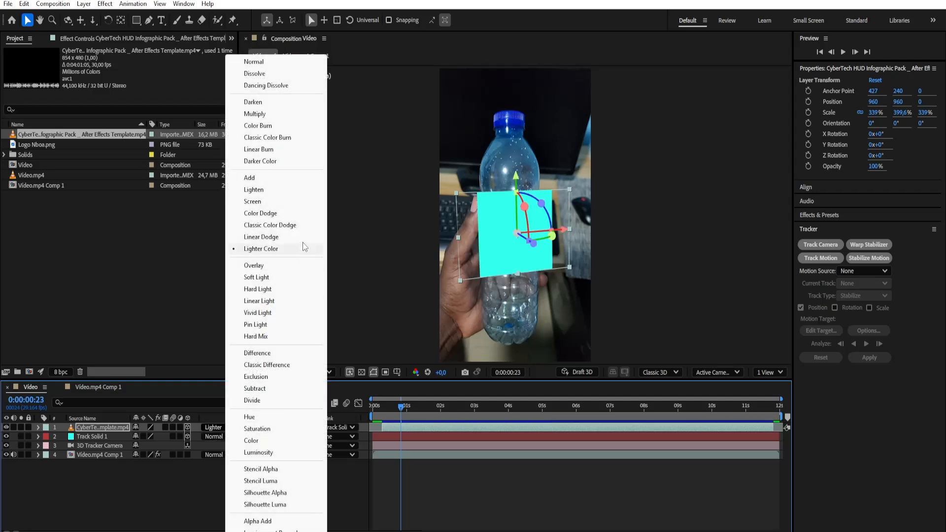
pyautogui.click(261, 201)
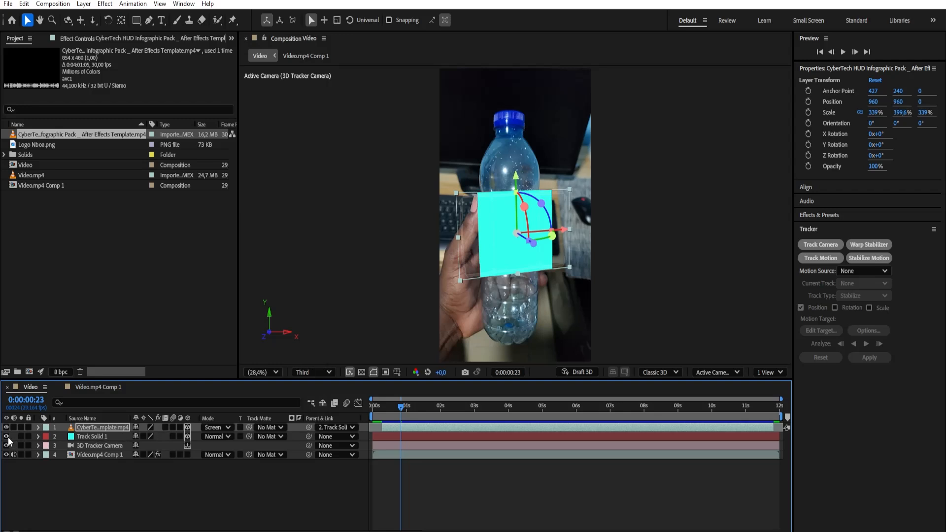
pyautogui.click(96, 437)
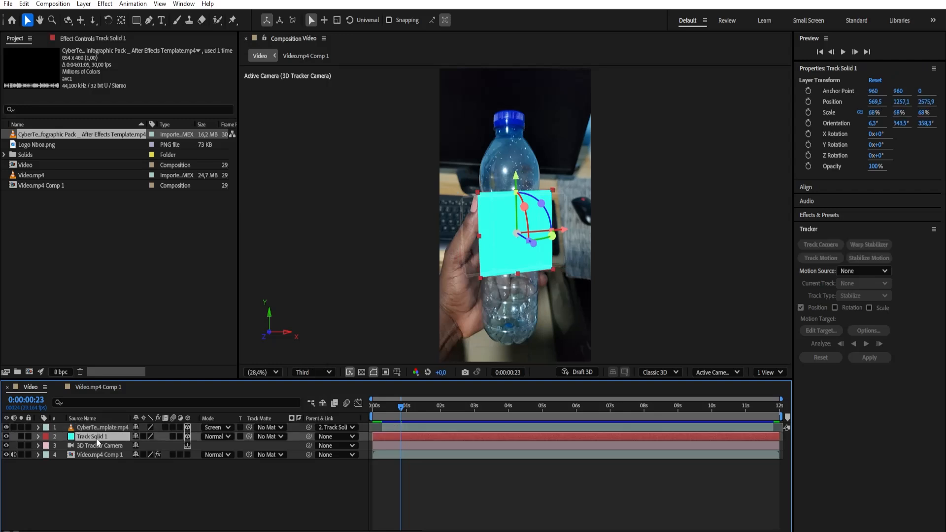
pyautogui.click(6, 436)
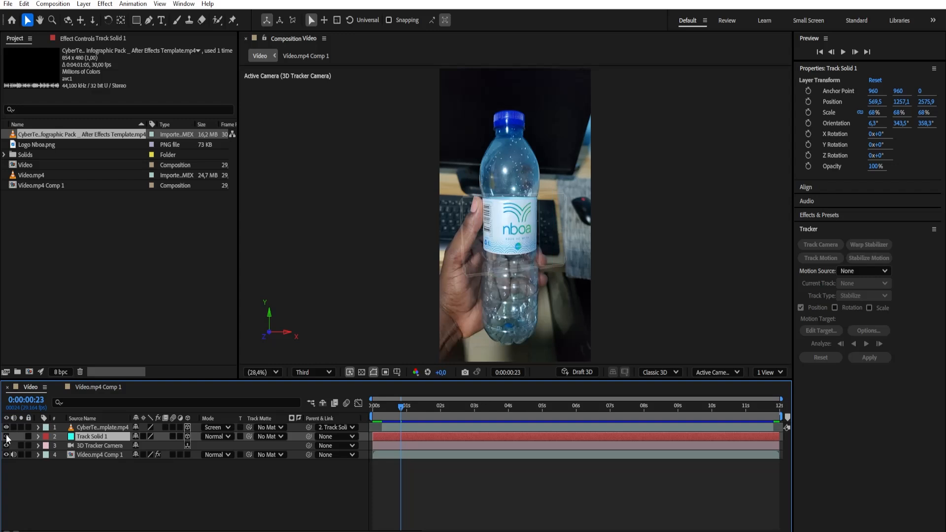
# Remove the CyberTech HUD layer's parent, and restore its parenting to Track Solid 1
pyautogui.click(118, 427)
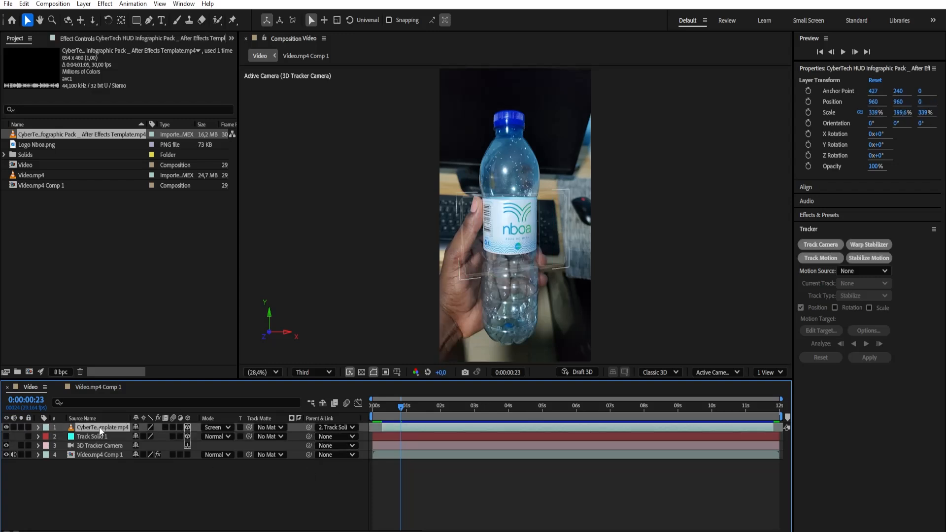
pyautogui.click(341, 428)
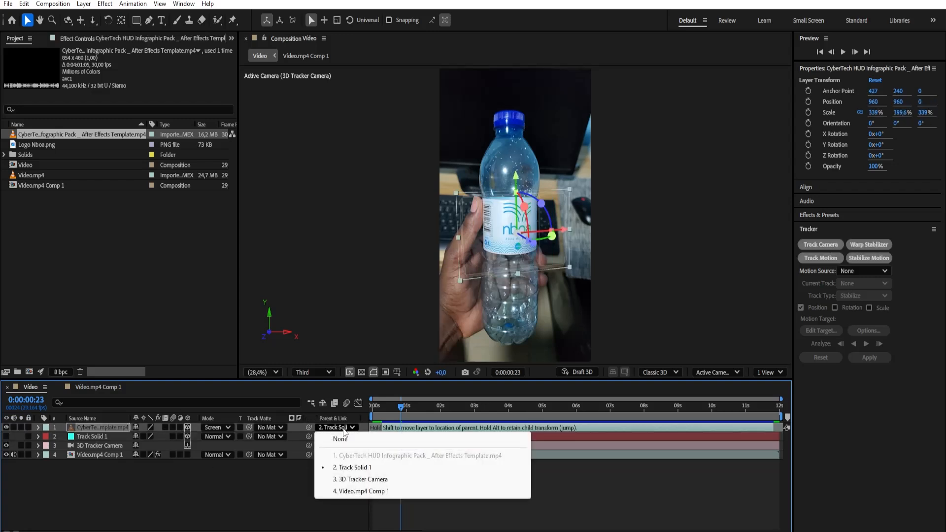
pyautogui.click(340, 440)
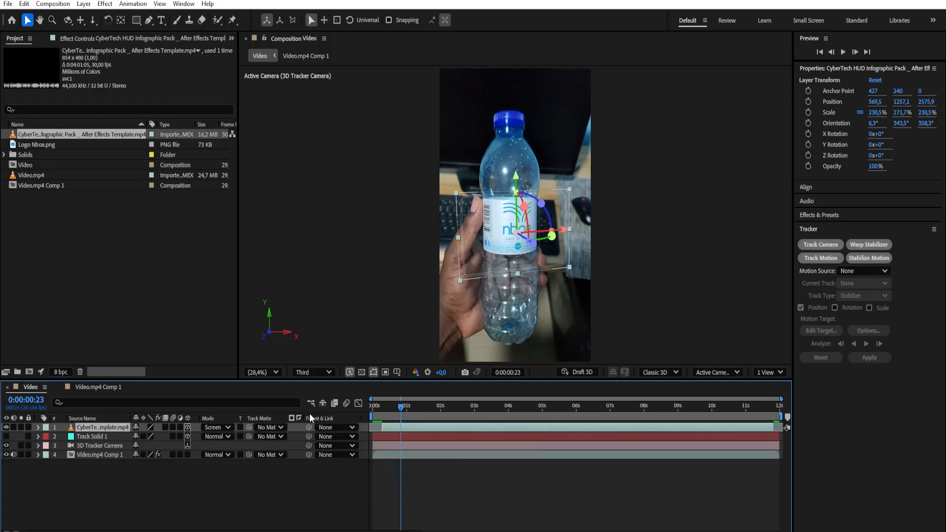
pyautogui.click(324, 427)
pyautogui.click(340, 447)
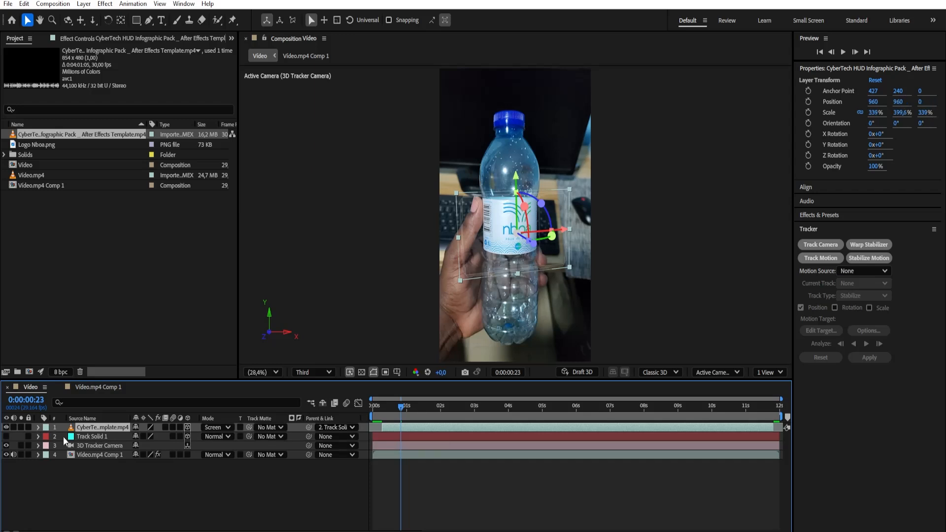
# Show Track Solid 1, try moving it upward with the parented HUD, undo the move and hide the solid again
pyautogui.click(7, 436)
pyautogui.click(74, 436)
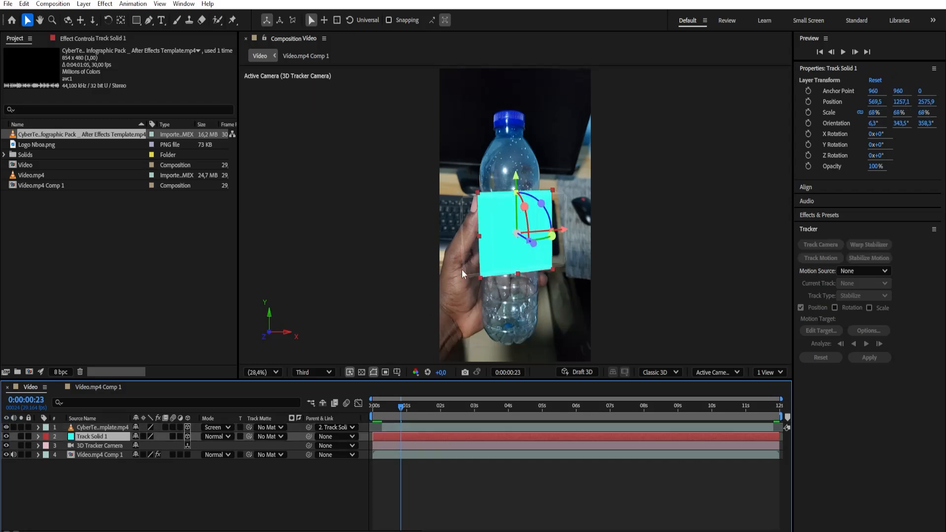
pyautogui.moveTo(516, 199); pyautogui.dragTo(523, 163)
pyautogui.hotkey('ctrl', 'z')
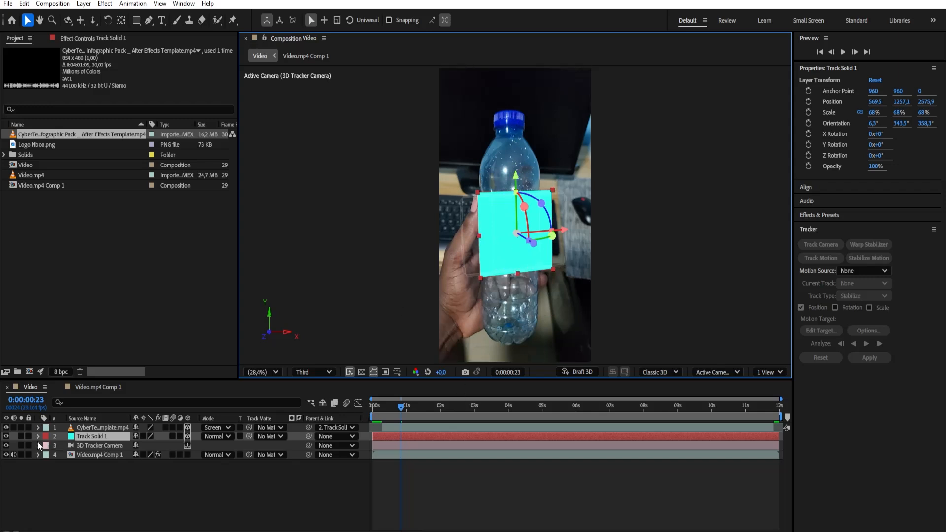
pyautogui.click(6, 436)
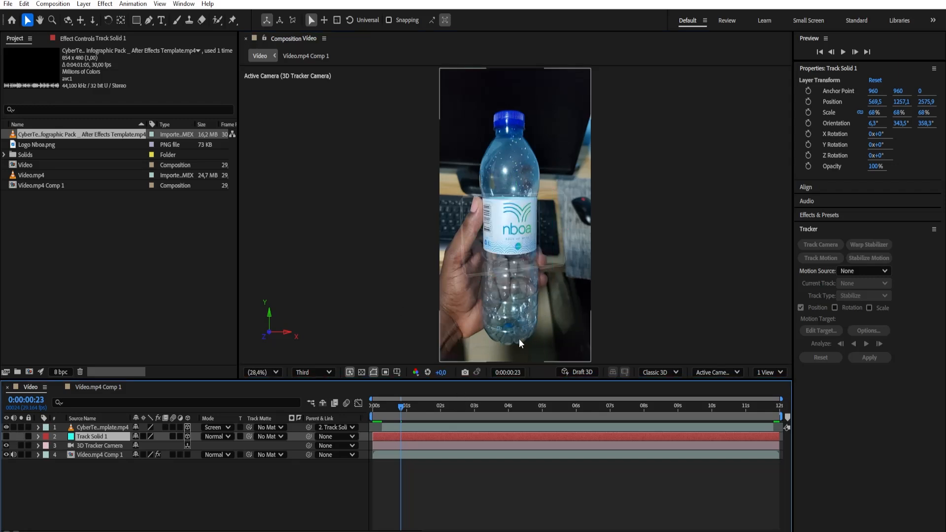
# Remove the CyberTech HUD layer's parent and move the layer down over the bottle's lower part, to about 610.3, 2662.5, 2742.2
pyautogui.click(347, 428)
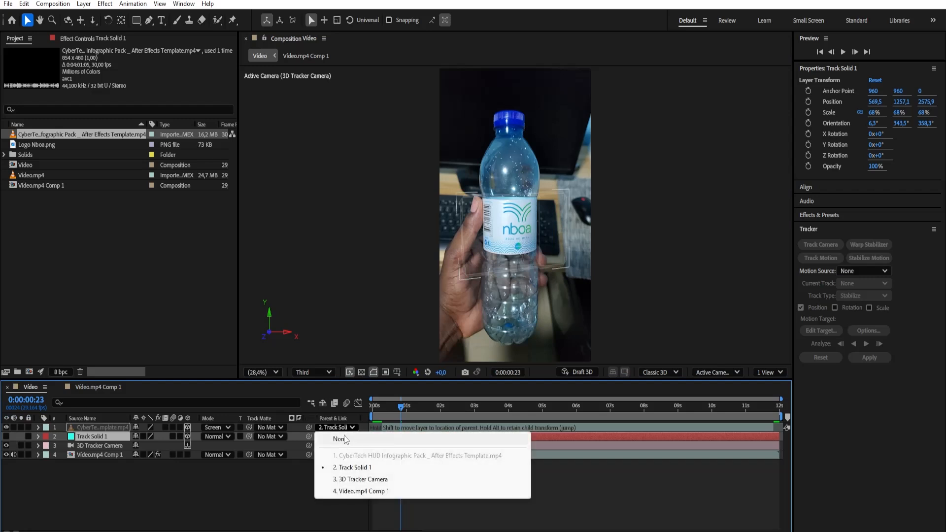
pyautogui.click(339, 439)
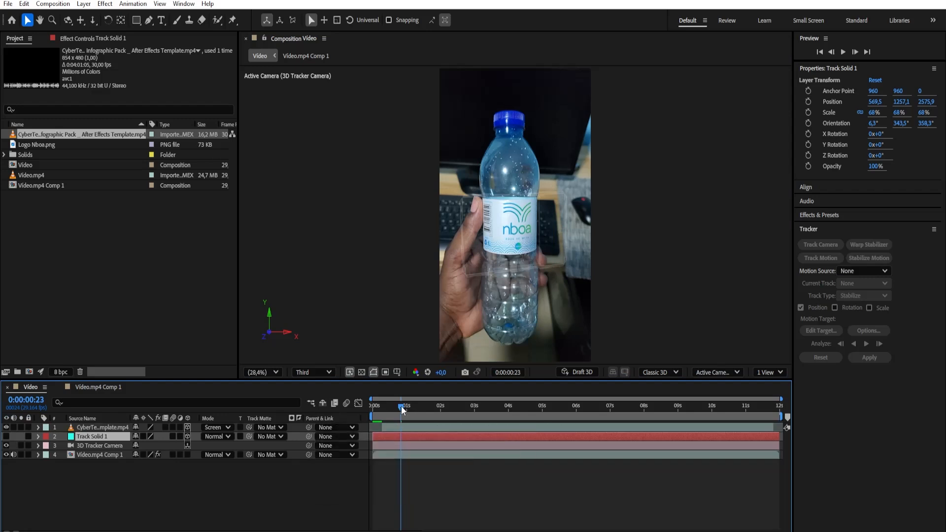
pyautogui.click(116, 427)
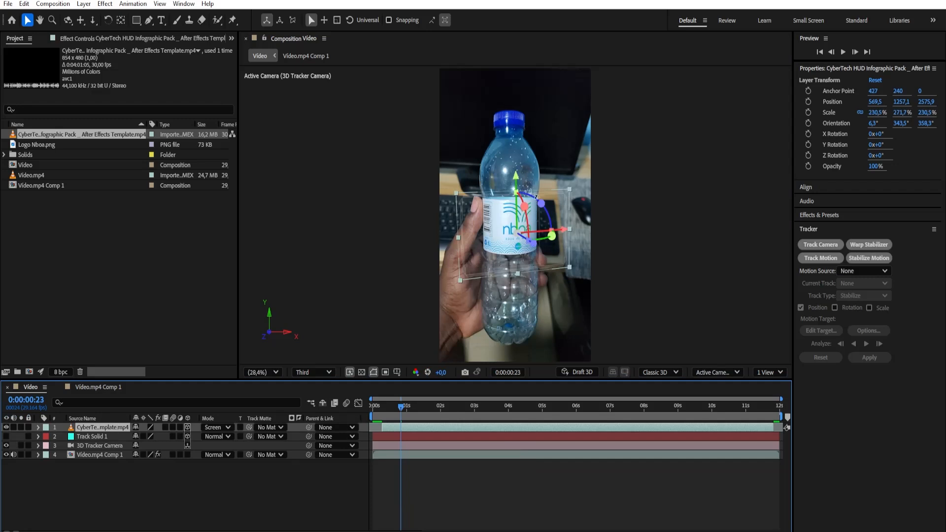
pyautogui.moveTo(516, 179); pyautogui.dragTo(519, 266)
pyautogui.click(396, 412)
pyautogui.moveTo(396, 412); pyautogui.dragTo(401, 448)
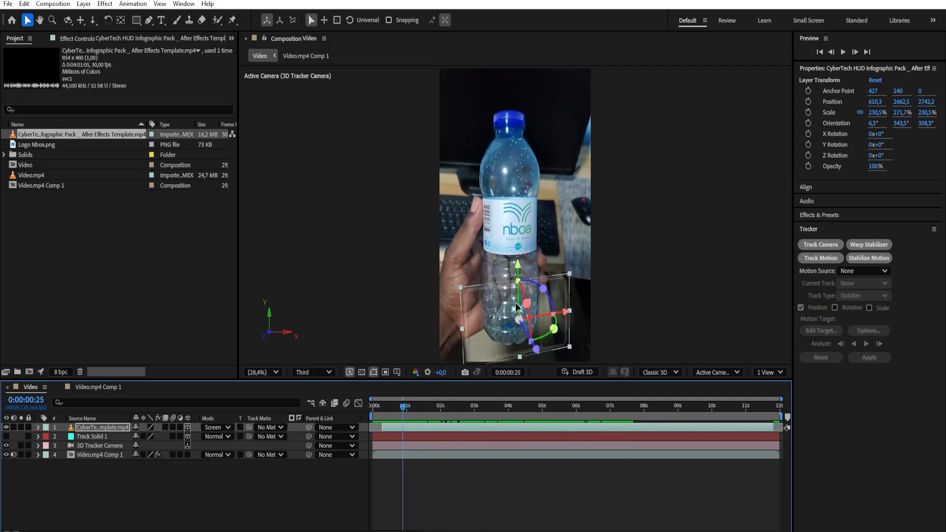
pyautogui.click(290, 466)
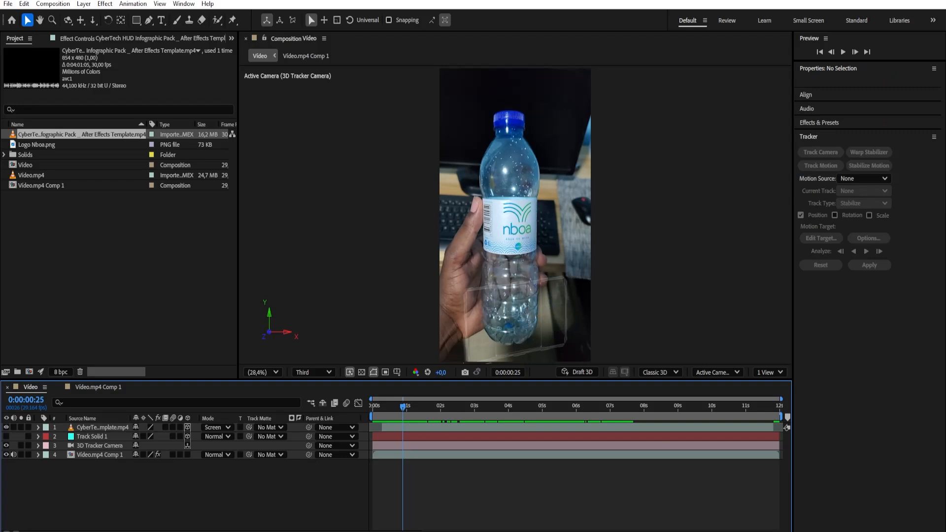
# Switch to VLC to look at the reference render Garrafa Nboa.mp4, and return to the After Effects composition
pyautogui.hotkey('alt', 'Tab')
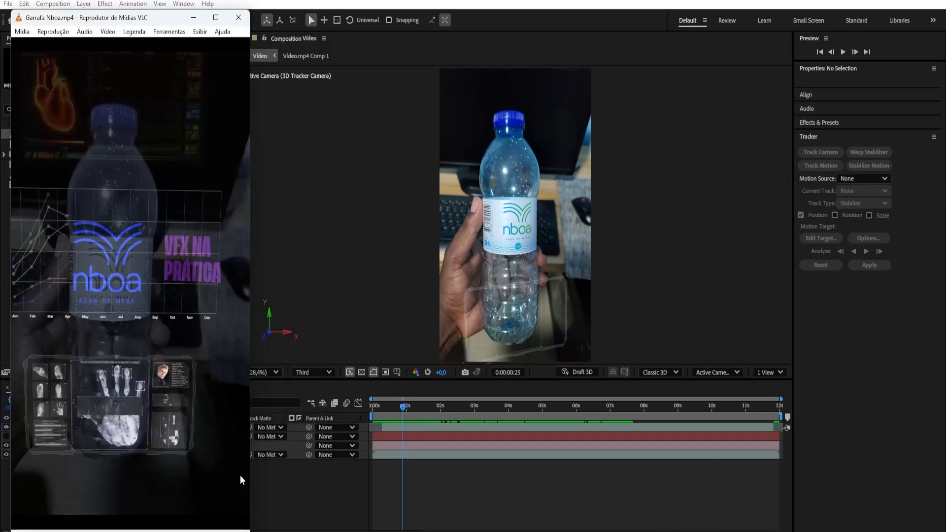
pyautogui.click(194, 18)
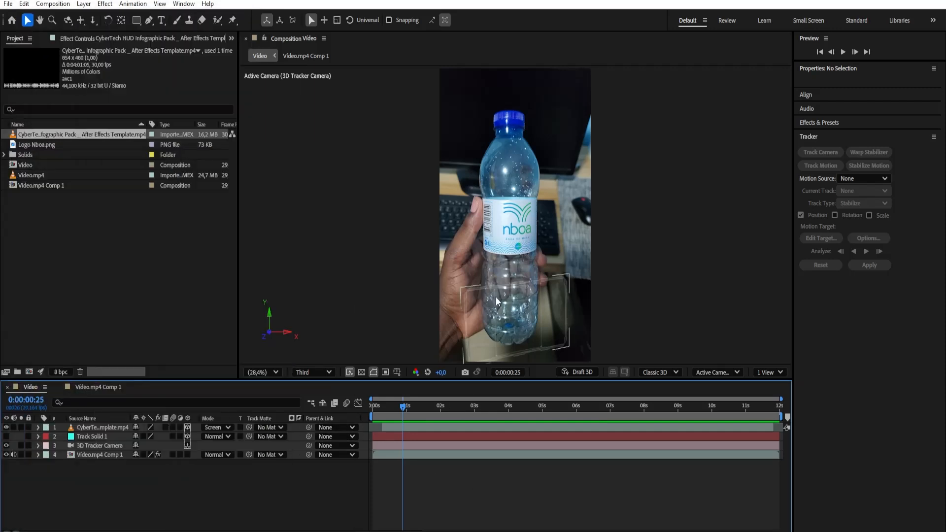
pyautogui.click(574, 373)
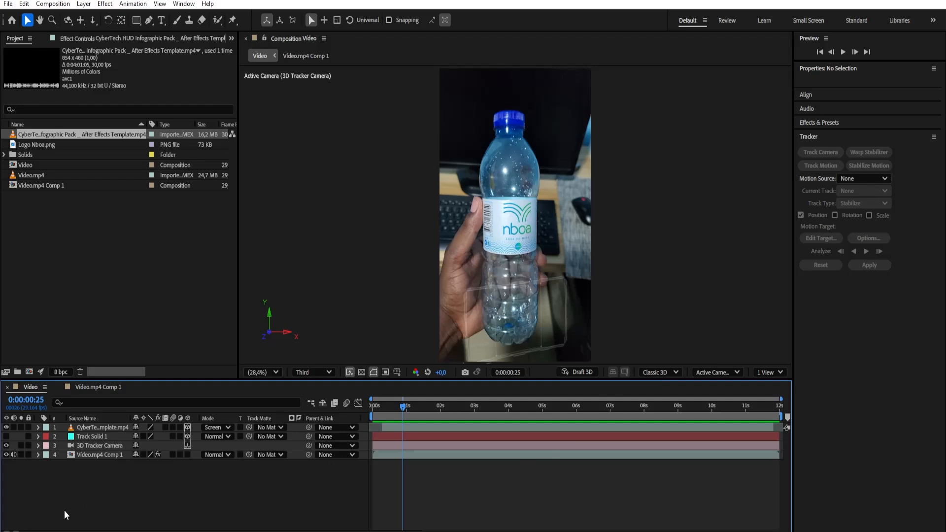
# Create an adjustment layer and place it directly above Video.mp4 Comp 1 in the layer stack
pyautogui.rightClick(108, 489)
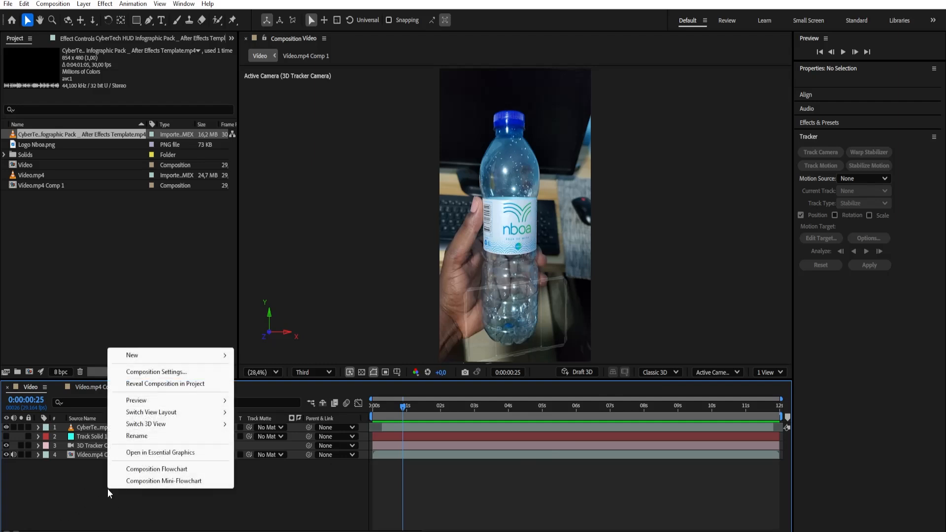
pyautogui.moveTo(203, 359)
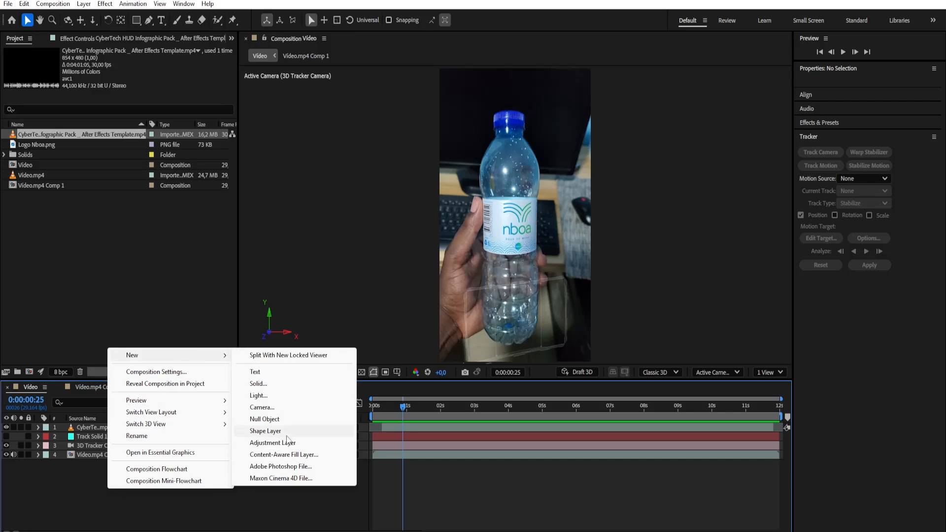
pyautogui.click(90, 5)
pyautogui.moveTo(104, 17)
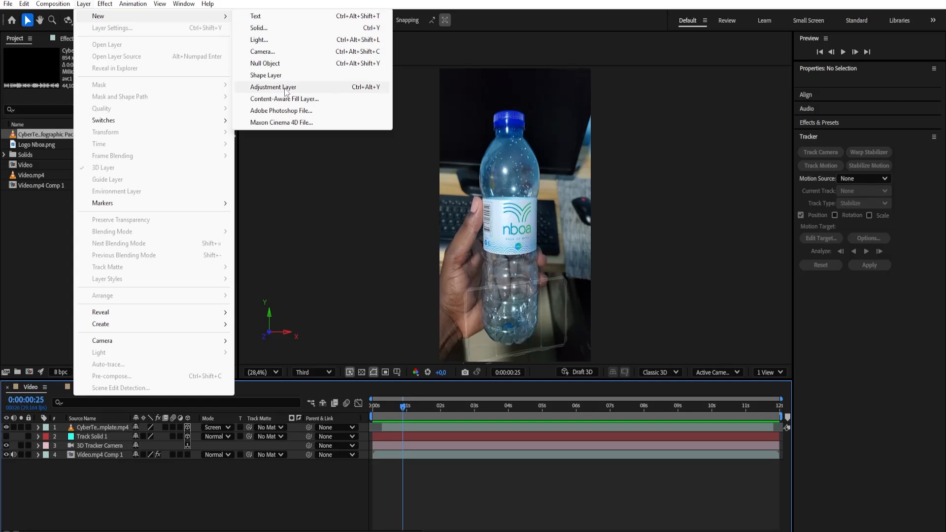
pyautogui.click(285, 87)
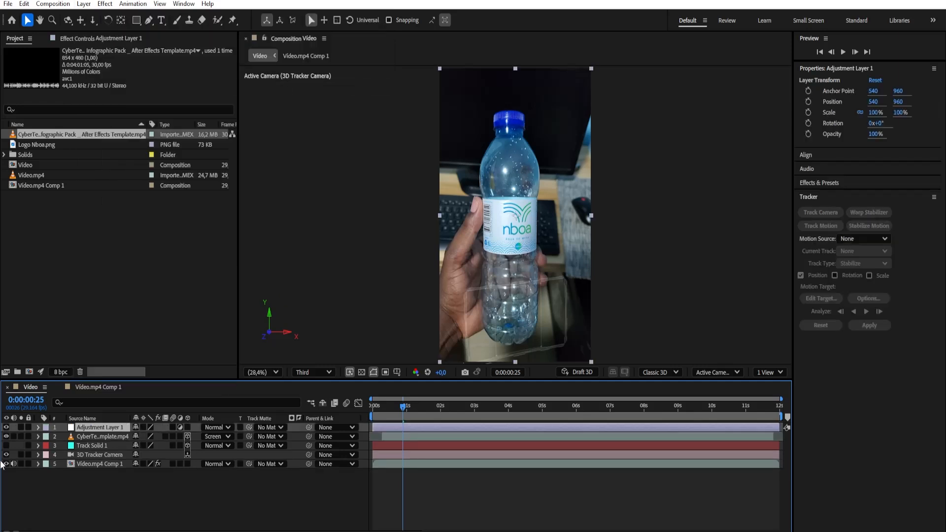
pyautogui.moveTo(95, 427); pyautogui.dragTo(81, 464)
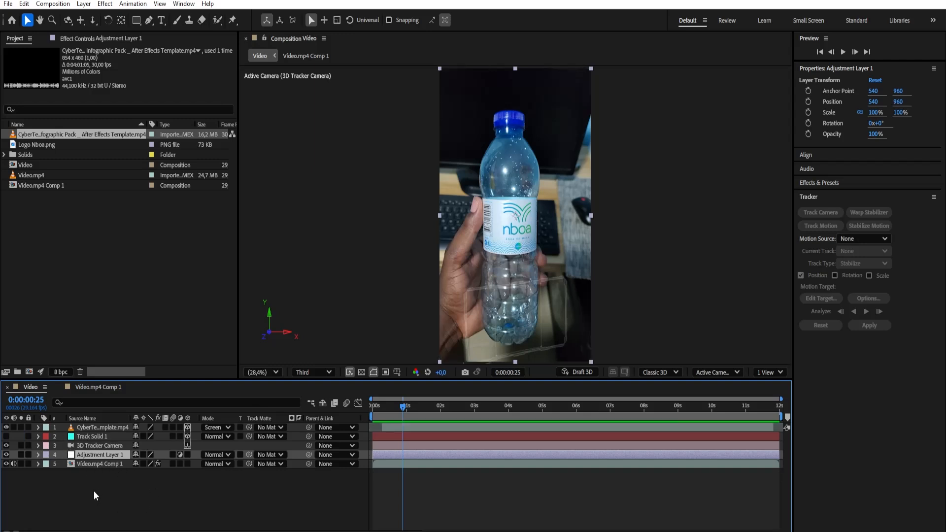
# Find the Lumetri Color effect and apply it to Adjustment Layer 1
pyautogui.click(830, 184)
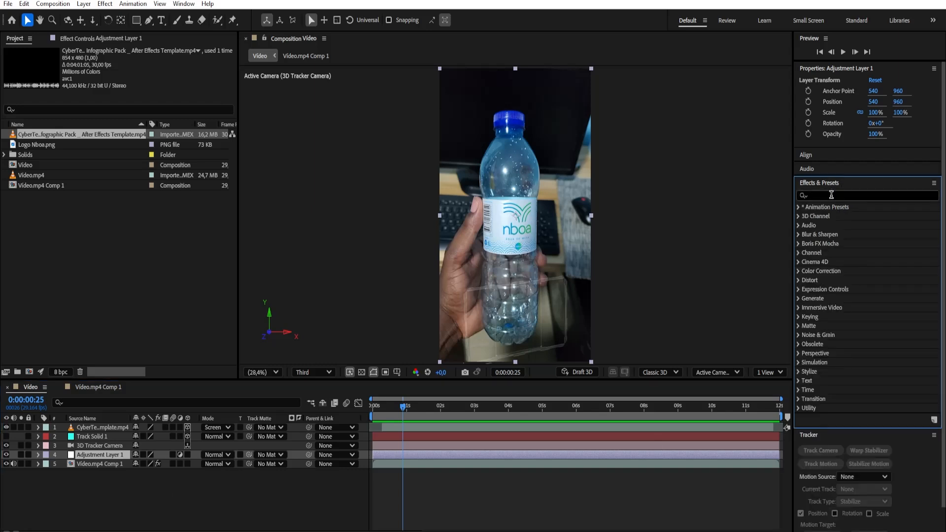
pyautogui.click(833, 196)
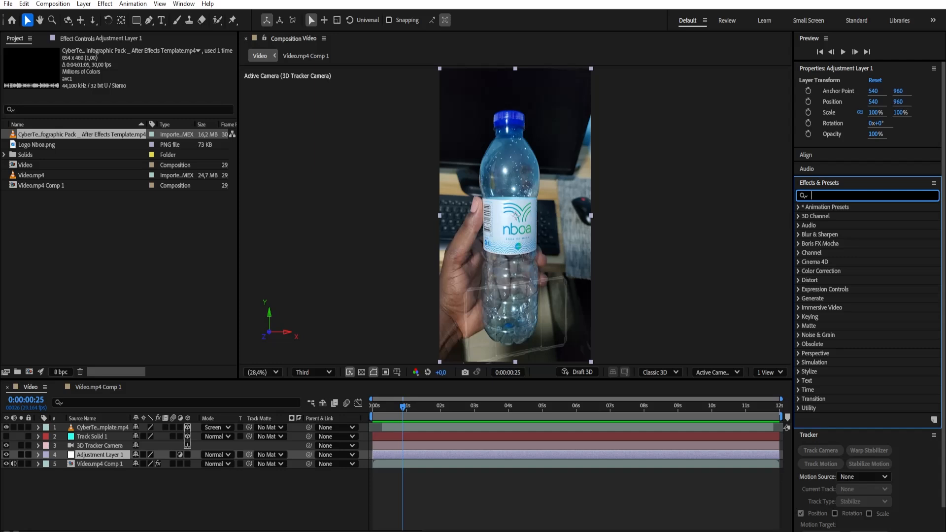
pyautogui.write('lumet')
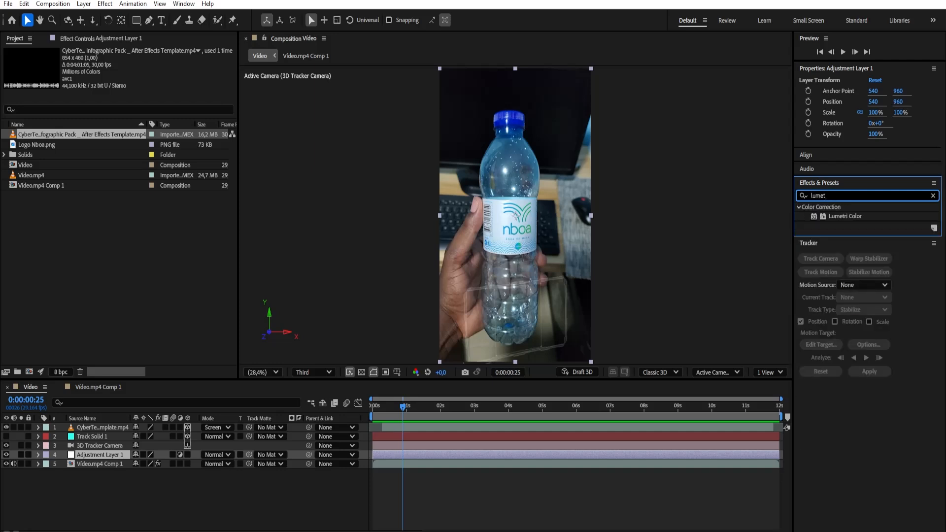
pyautogui.moveTo(848, 218); pyautogui.dragTo(100, 456)
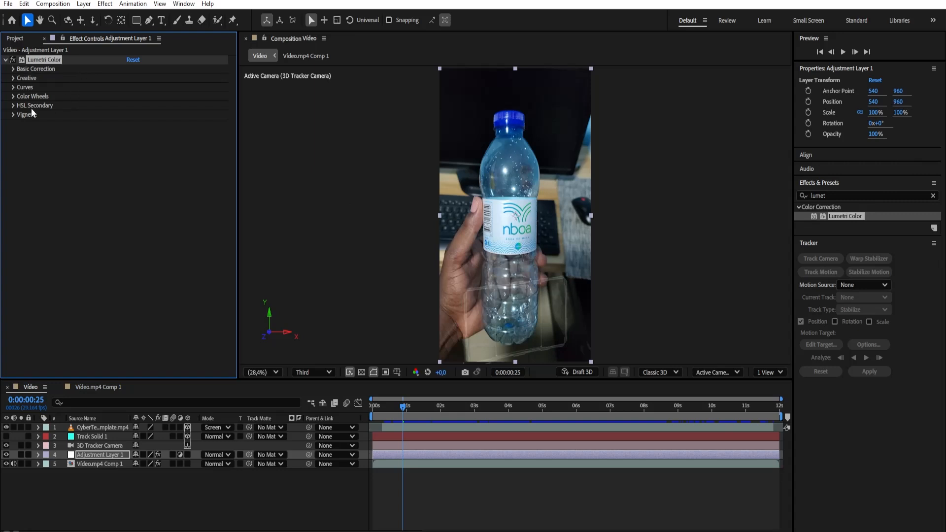
# Darken and cool the footage with Lumetri's Basic Correction: exposure -5.0, contrast 17, saturation 56 and temperature -68
pyautogui.click(13, 69)
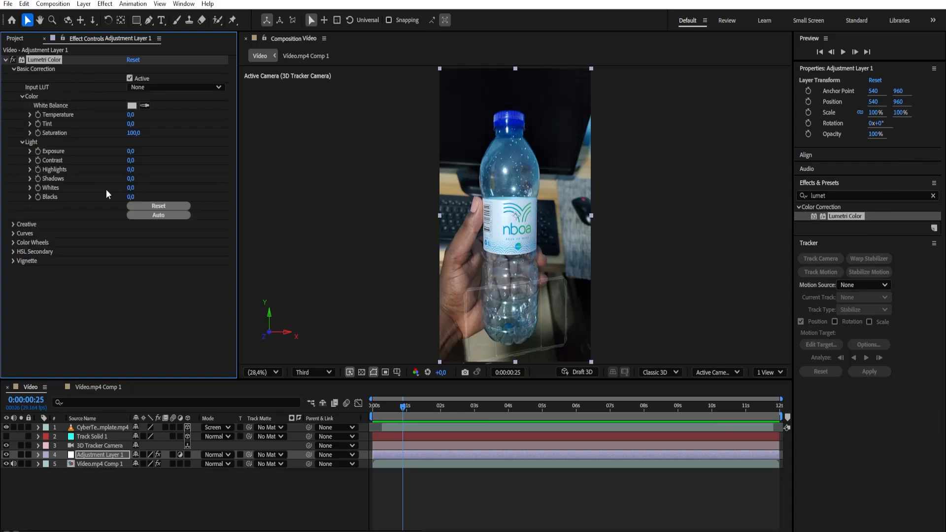
pyautogui.moveTo(131, 155)
pyautogui.mouseDown()
pyautogui.moveTo(110, 156)
pyautogui.moveTo(148, 156)
pyautogui.moveTo(126, 158)
pyautogui.mouseUp()
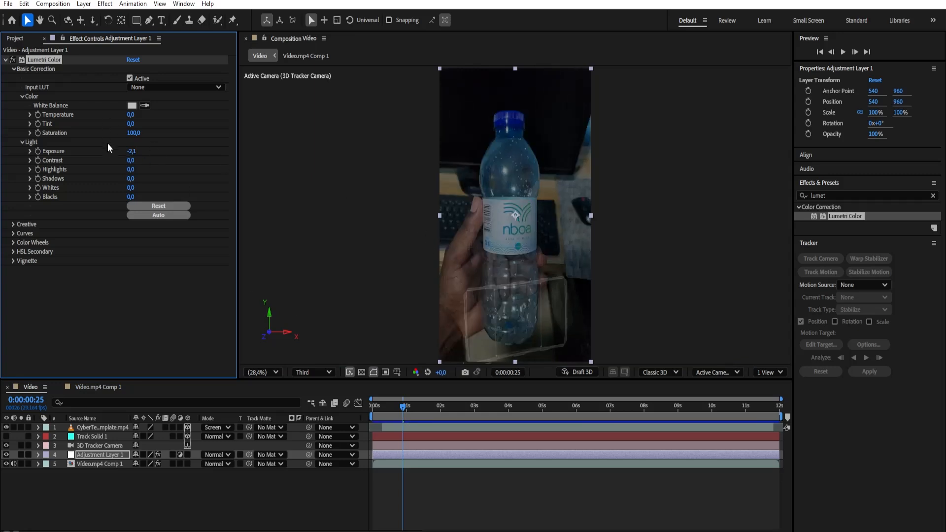
pyautogui.moveTo(131, 158); pyautogui.dragTo(126, 154)
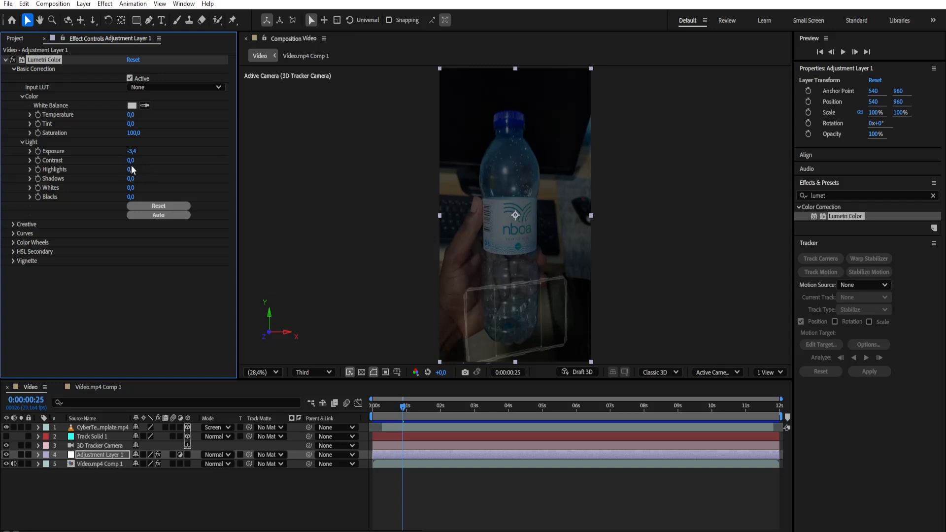
pyautogui.moveTo(130, 160); pyautogui.dragTo(135, 161)
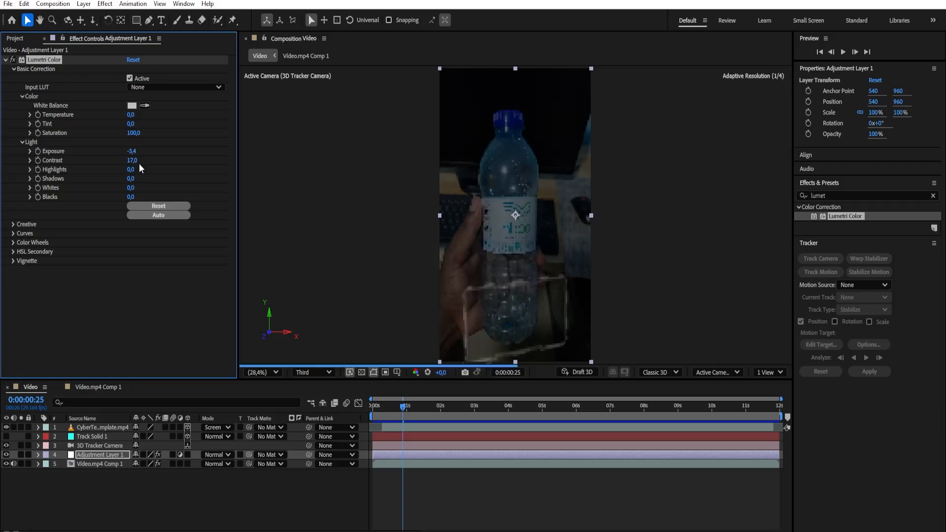
pyautogui.moveTo(133, 137); pyautogui.dragTo(116, 139)
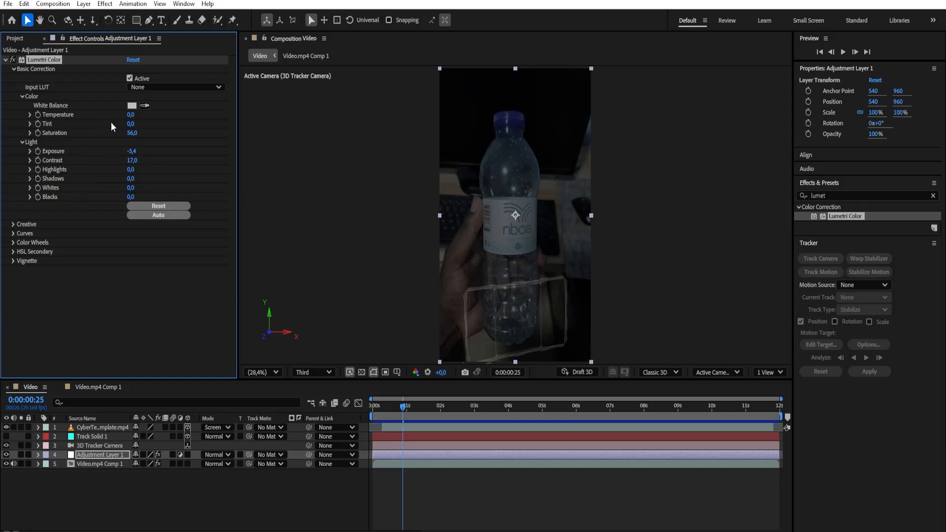
pyautogui.moveTo(131, 114); pyautogui.dragTo(109, 118)
pyautogui.moveTo(132, 115); pyautogui.dragTo(126, 116)
pyautogui.moveTo(131, 151); pyautogui.dragTo(125, 160)
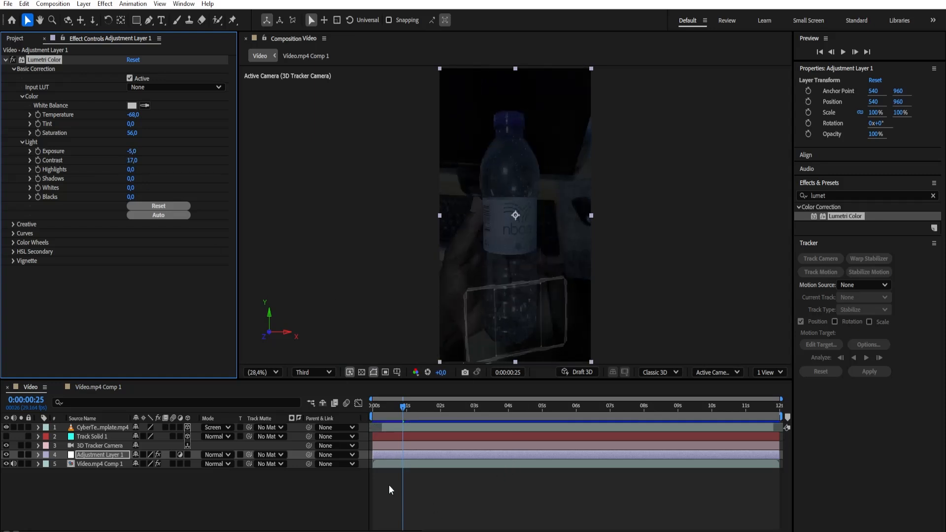
# Preview the darkened composition from the start of the timeline
pyautogui.moveTo(398, 409); pyautogui.dragTo(359, 427)
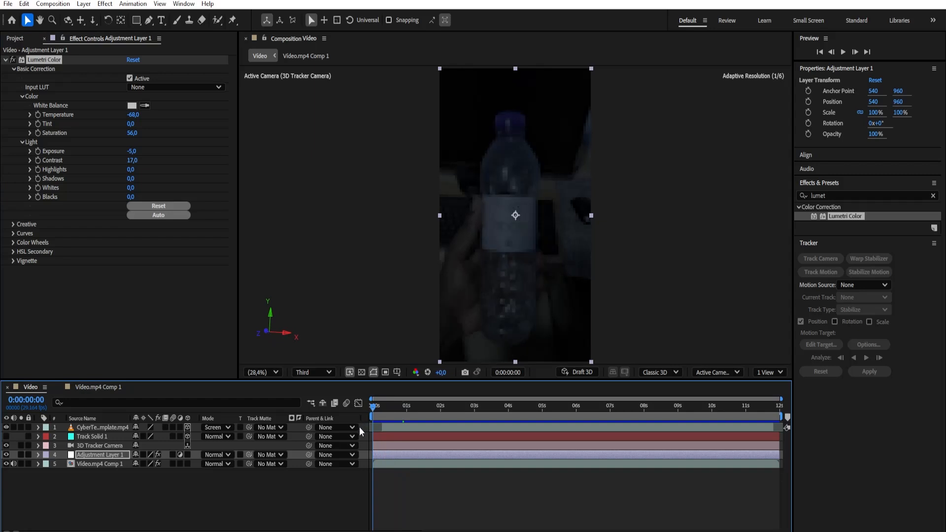
pyautogui.press('space')
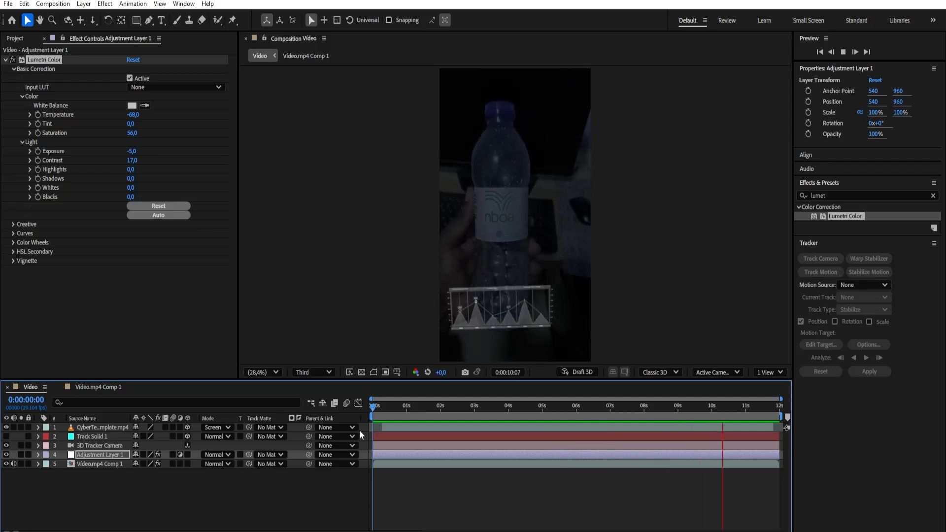
pyautogui.press('space')
# At 0:00:00:15, add Logo Nboa.png as the topmost layer of the Video composition and make it a 3D layer
pyautogui.moveTo(460, 413); pyautogui.dragTo(391, 438)
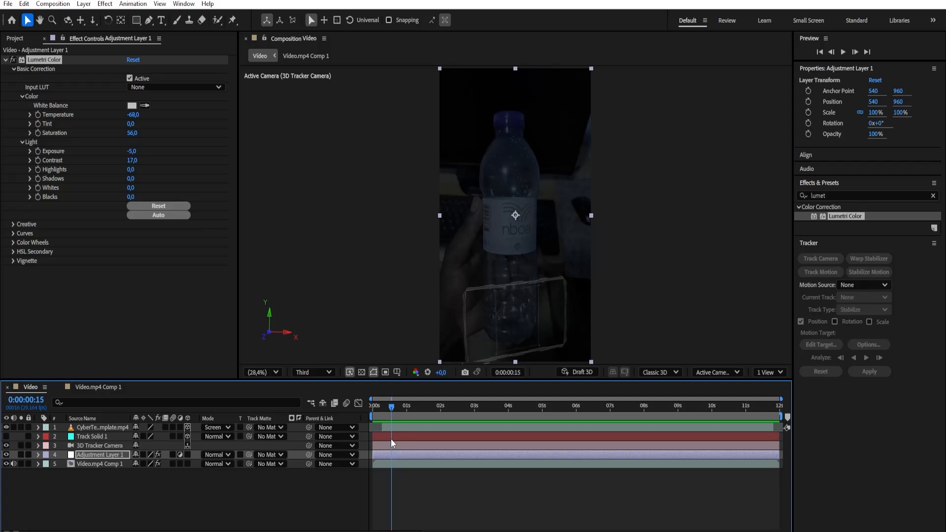
pyautogui.click(17, 41)
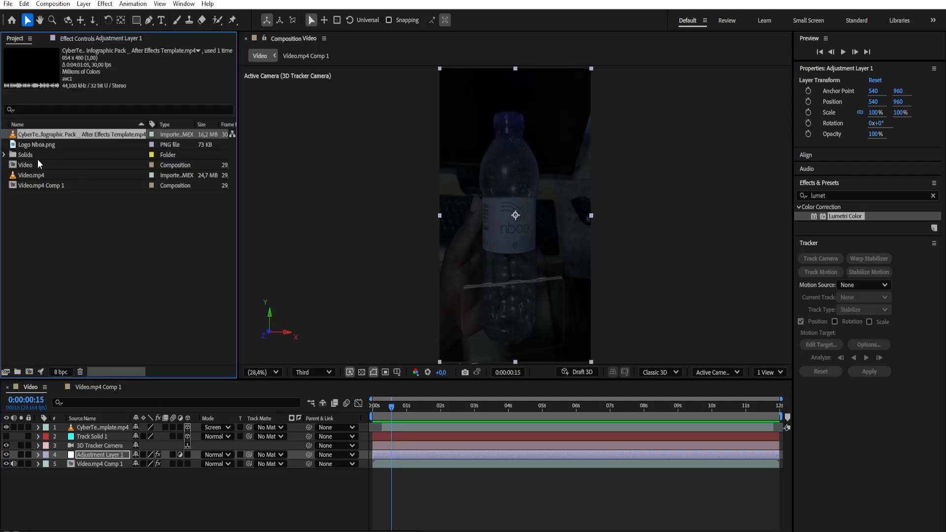
pyautogui.click(37, 146)
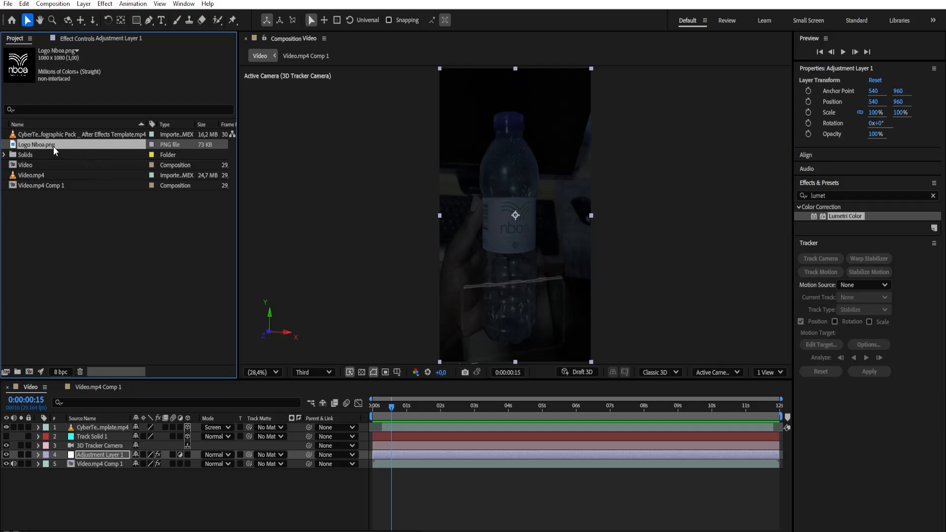
pyautogui.moveTo(49, 145); pyautogui.dragTo(99, 427)
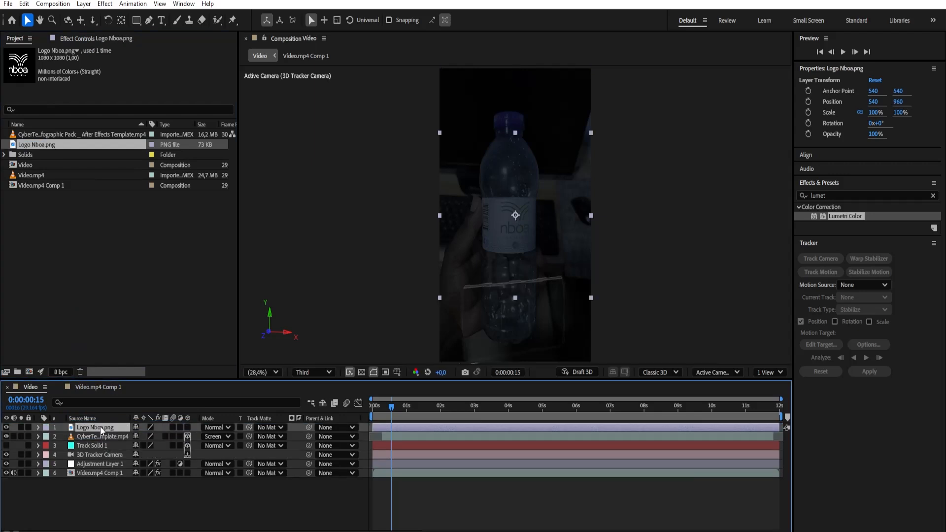
pyautogui.click(188, 427)
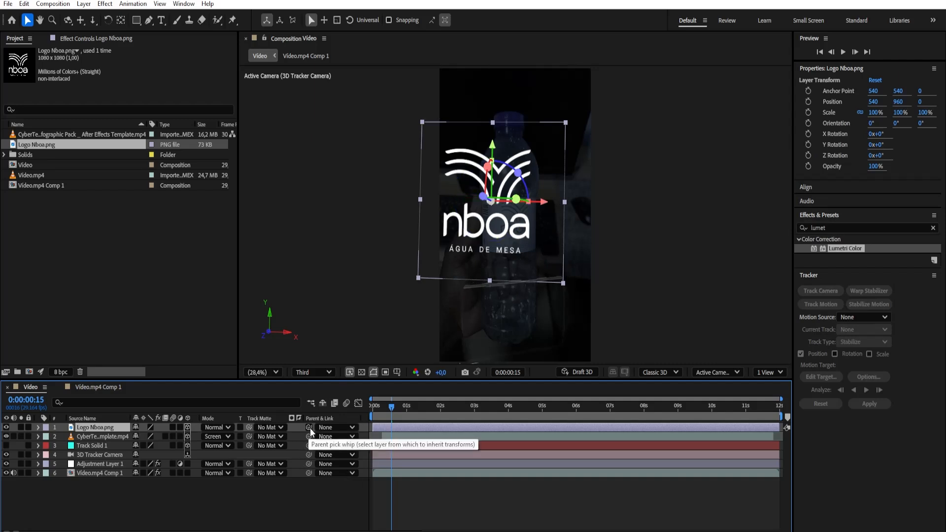
# Snap the Logo Nboa.png layer onto Track Solid 1 by parenting it at the solid's location, and set its parent back to None
pyautogui.moveTo(308, 427); pyautogui.dragTo(110, 448)
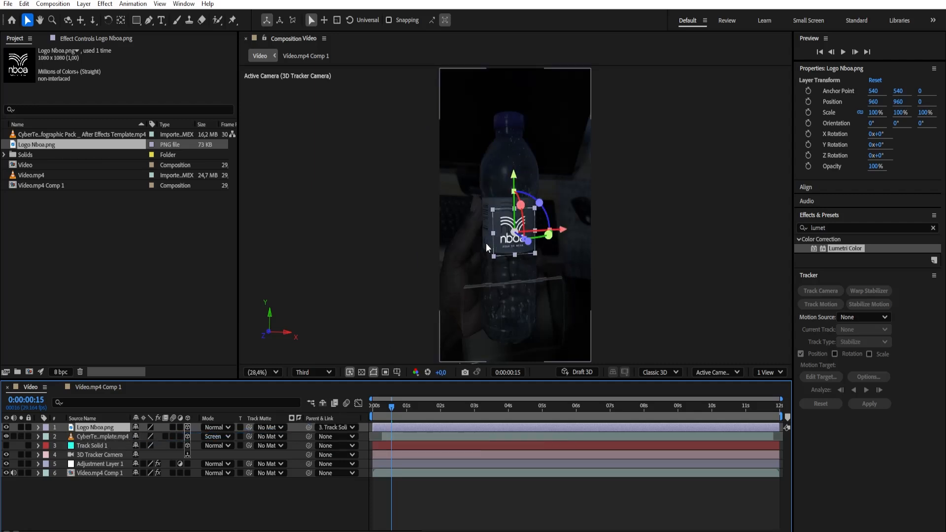
pyautogui.click(351, 427)
pyautogui.click(347, 440)
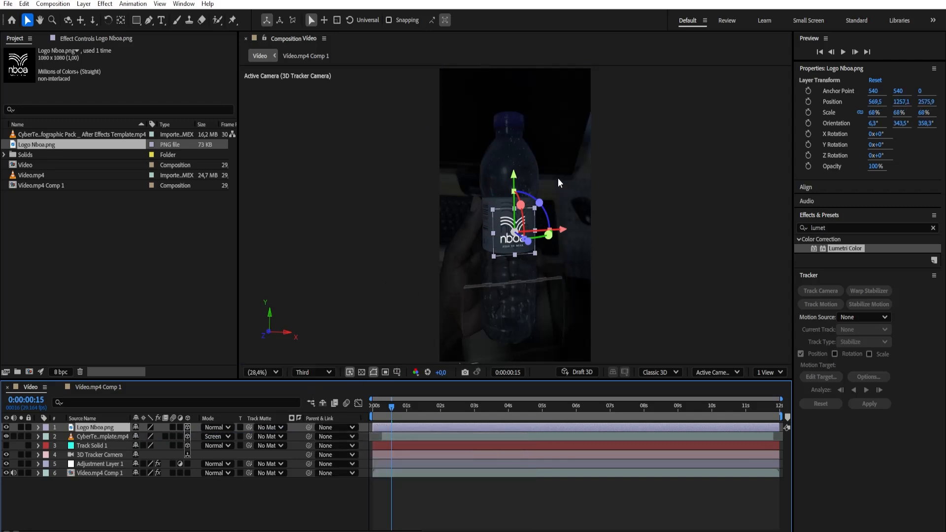
# Move the Logo Nboa.png layer onto the bottle's label at position 611.5, 1155.9, 2577.3 and scale it to 103%
pyautogui.moveTo(514, 179)
pyautogui.mouseDown()
pyautogui.moveTo(516, 146)
pyautogui.moveTo(516, 172)
pyautogui.mouseUp()
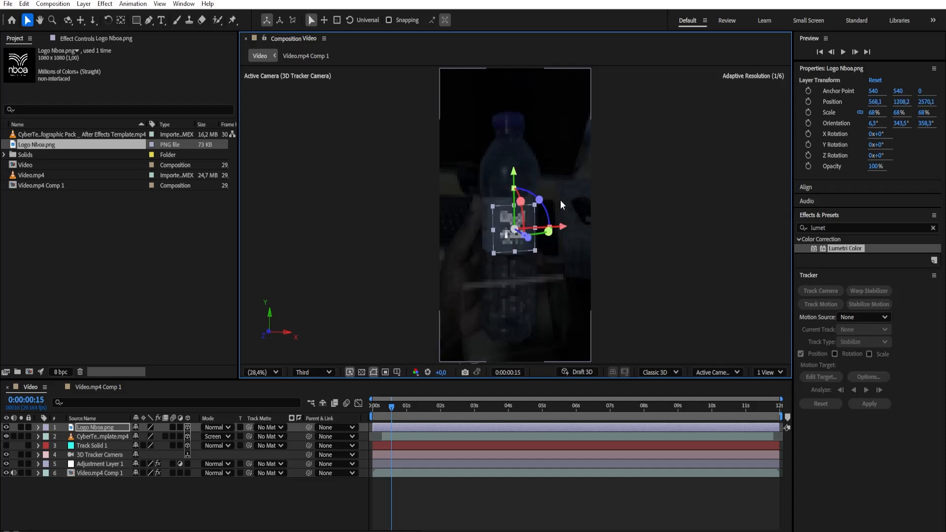
pyautogui.moveTo(562, 228); pyautogui.dragTo(564, 227)
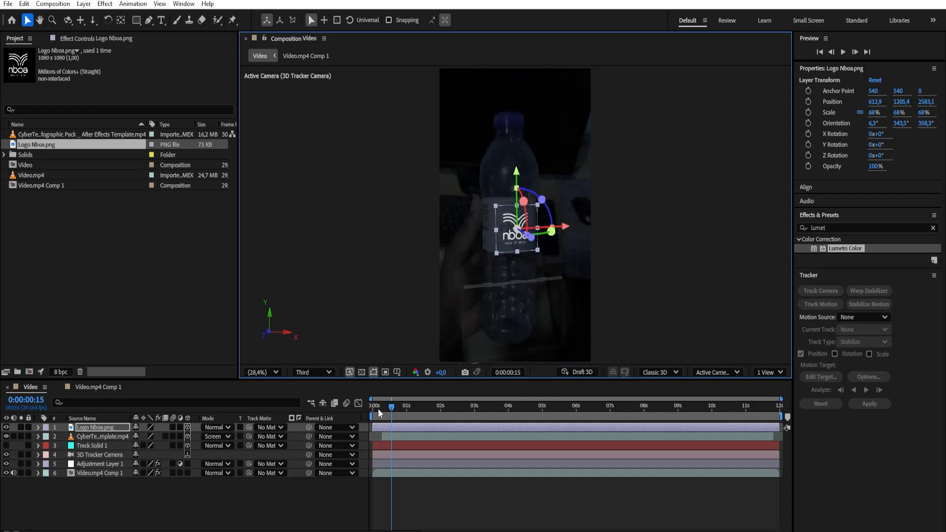
pyautogui.moveTo(380, 415); pyautogui.dragTo(359, 418)
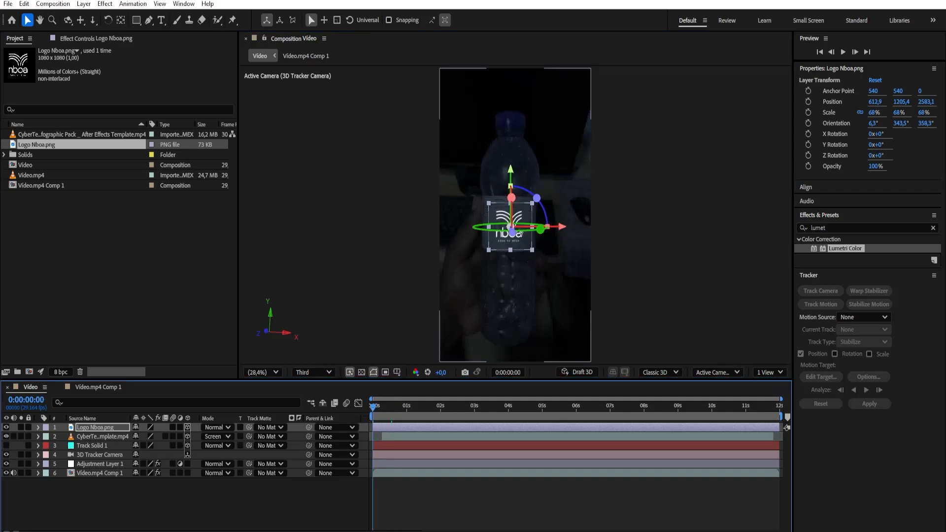
pyautogui.moveTo(512, 173); pyautogui.dragTo(512, 169)
pyautogui.press('s')
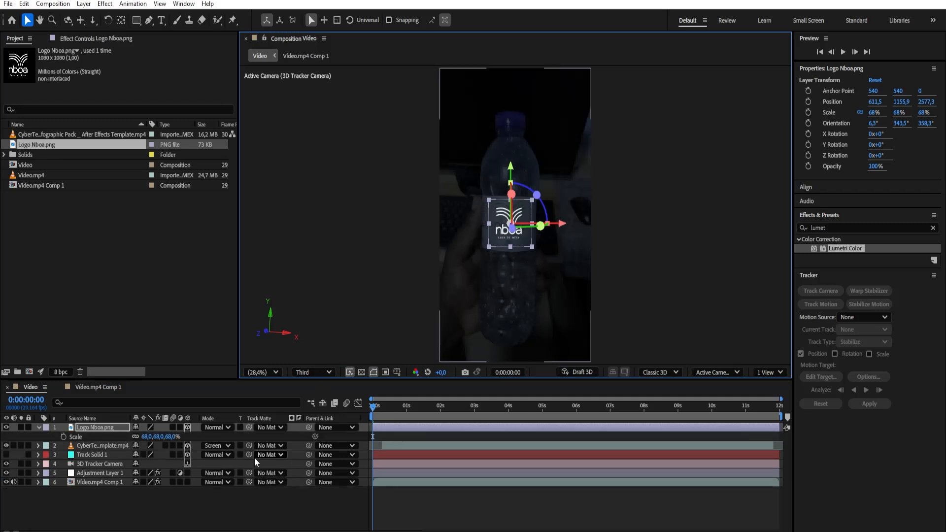
pyautogui.moveTo(164, 436); pyautogui.dragTo(185, 437)
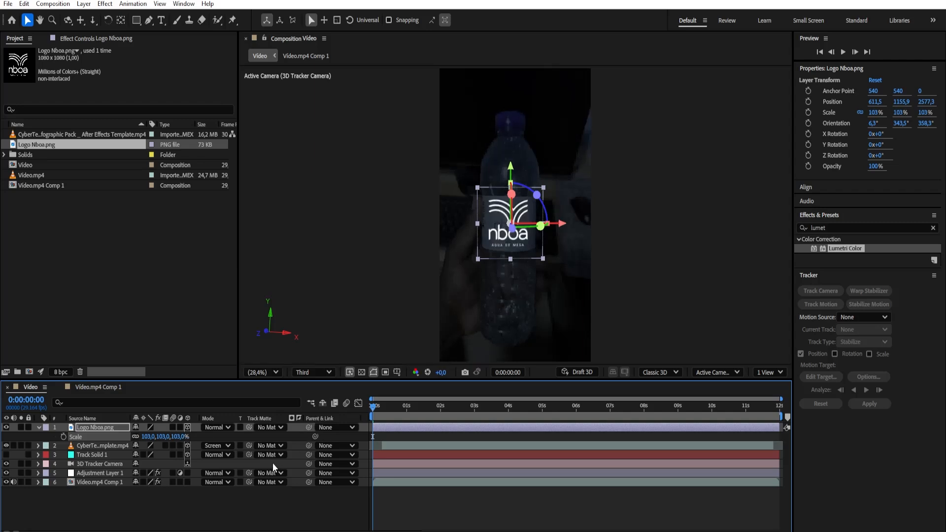
# At 0:00:01:08, bring the logo layer closer to the camera with a Z position of 1276.3
pyautogui.press('p')
pyautogui.moveTo(372, 408); pyautogui.dragTo(416, 418)
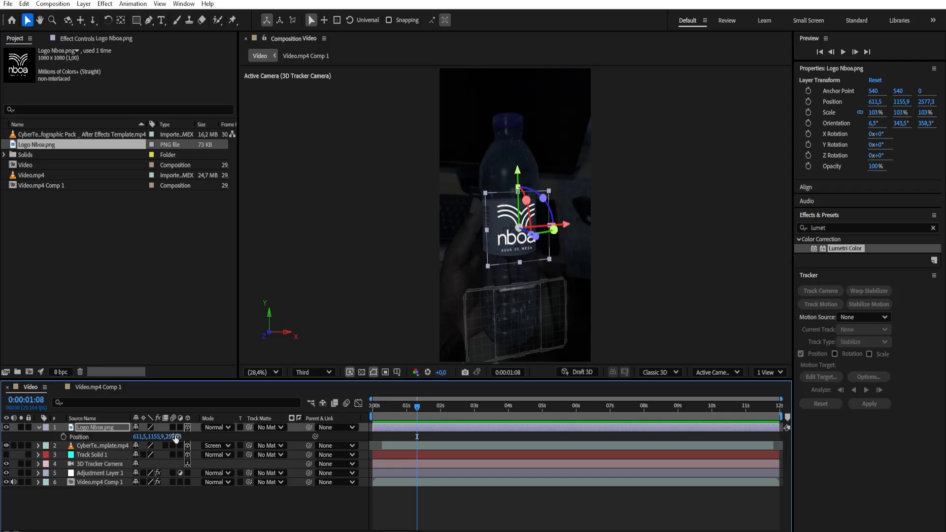
pyautogui.moveTo(174, 437); pyautogui.dragTo(226, 437)
pyautogui.moveTo(148, 458); pyautogui.dragTo(70, 472)
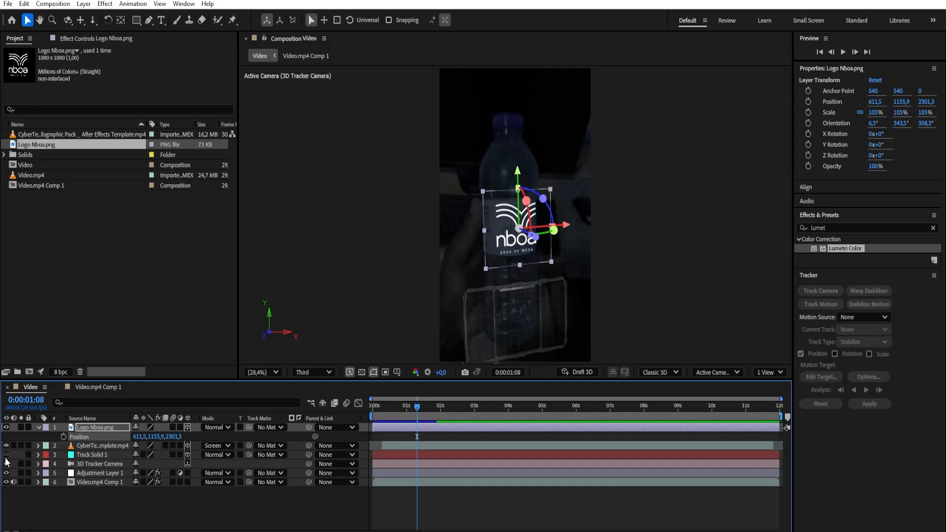
pyautogui.moveTo(170, 437); pyautogui.dragTo(82, 482)
pyautogui.moveTo(182, 435); pyautogui.dragTo(39, 471)
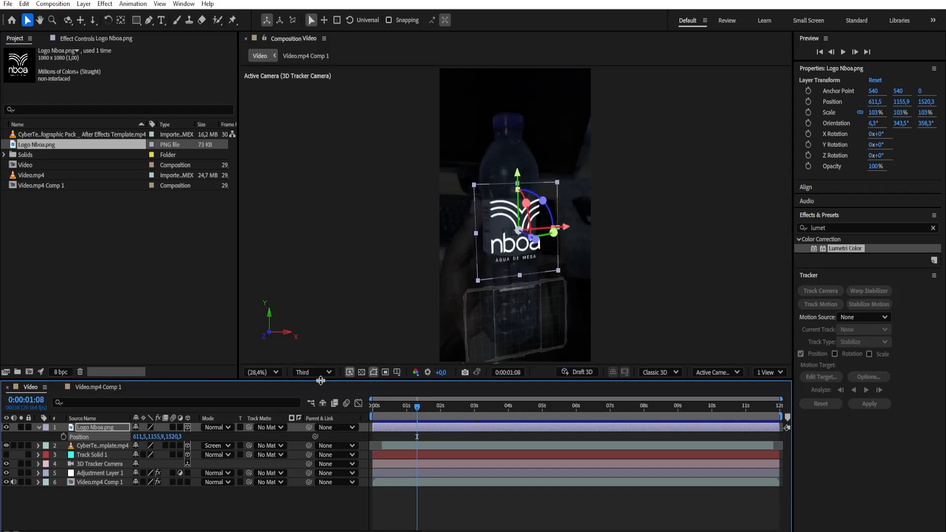
pyautogui.moveTo(174, 438); pyautogui.dragTo(84, 471)
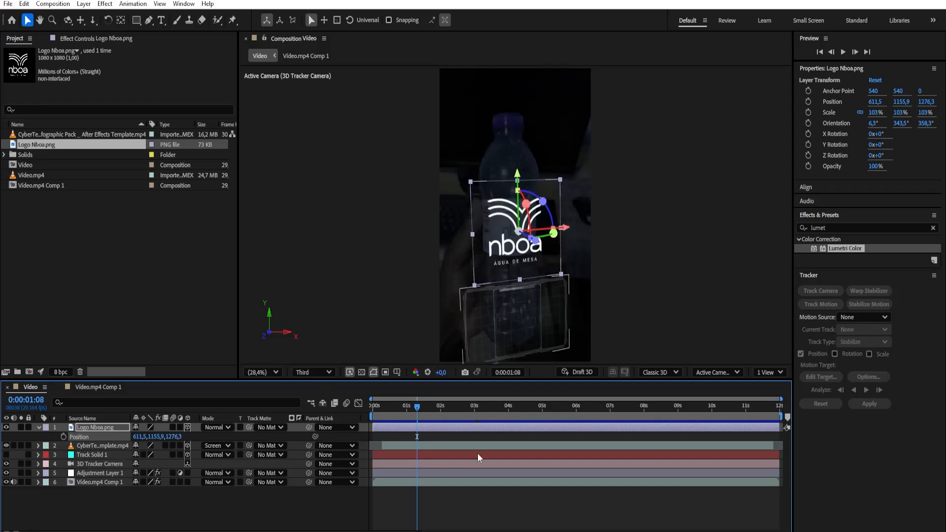
# At the first frame, shift the logo sideways over the bottle to position 891.1, 1138.1, 1357.7 and preview its tracking
pyautogui.moveTo(413, 406); pyautogui.dragTo(336, 436)
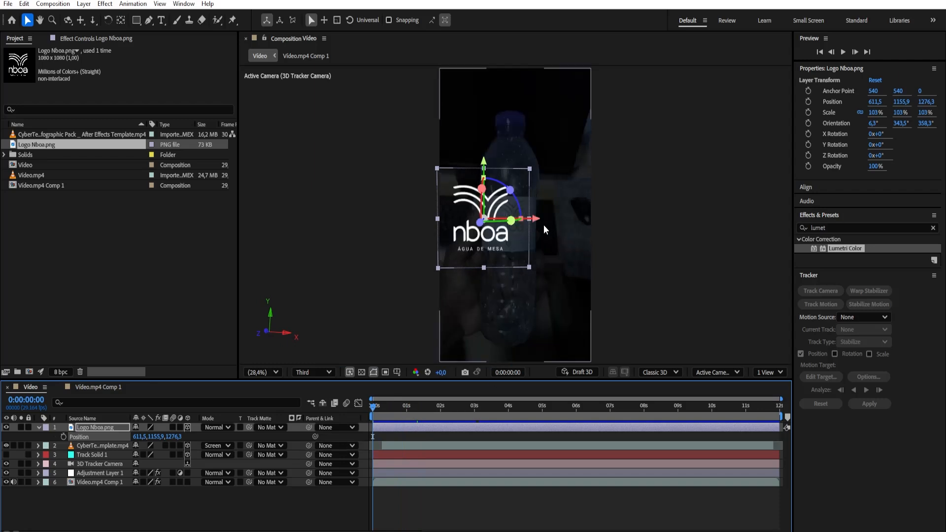
pyautogui.moveTo(538, 221); pyautogui.dragTo(563, 223)
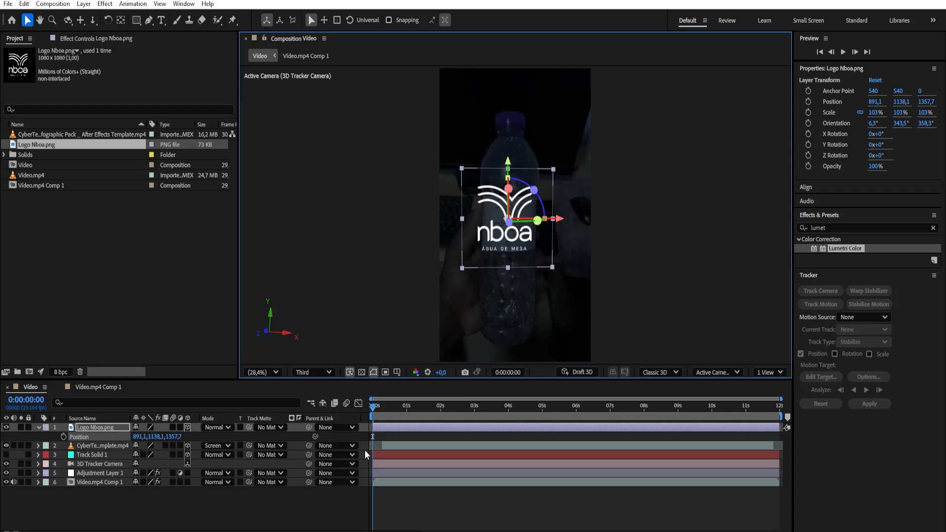
pyautogui.press('space')
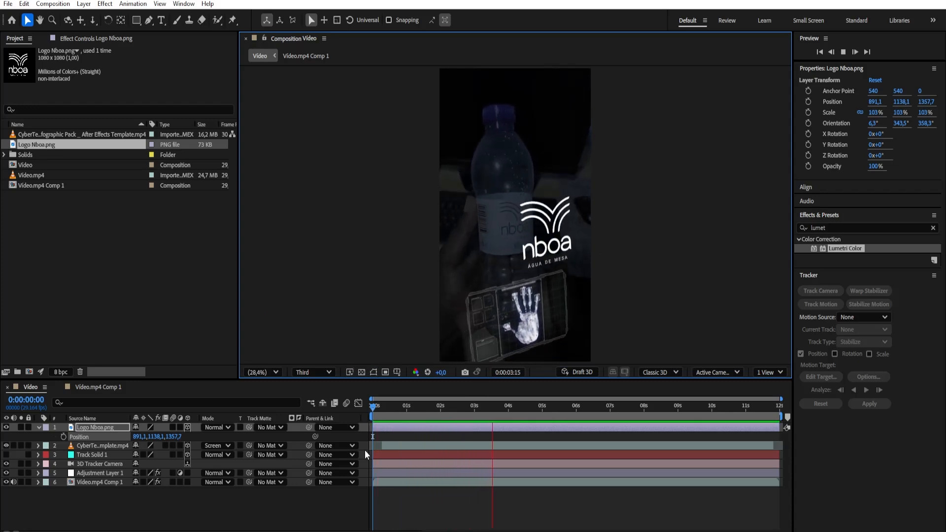
pyautogui.press('space')
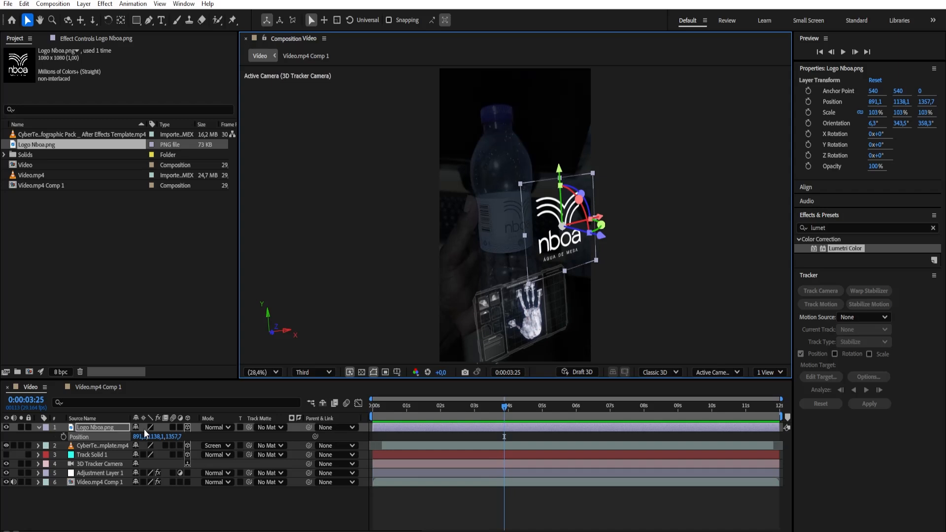
# Push the logo back in depth and recentre it over the bottle's label at the first frame, at position 795.6, 1207, 1986.8
pyautogui.moveTo(174, 437); pyautogui.dragTo(526, 472)
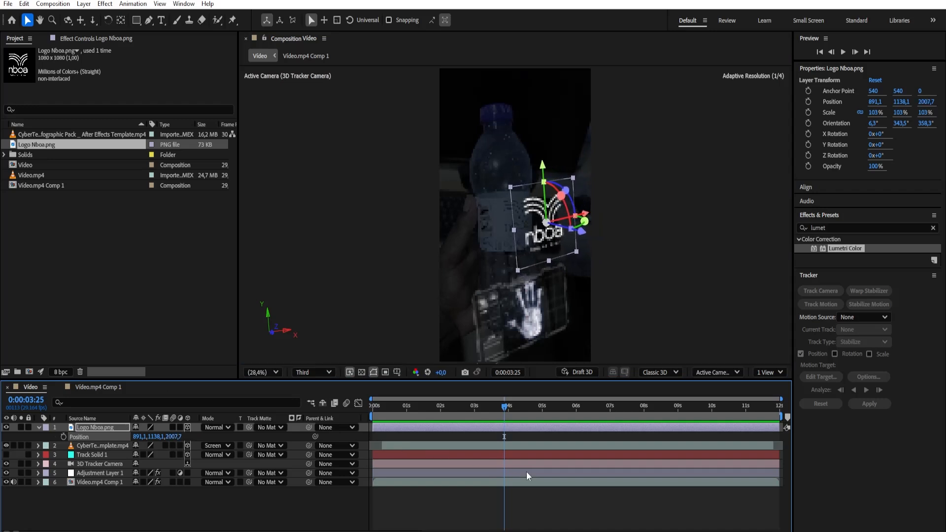
pyautogui.moveTo(428, 406); pyautogui.dragTo(338, 456)
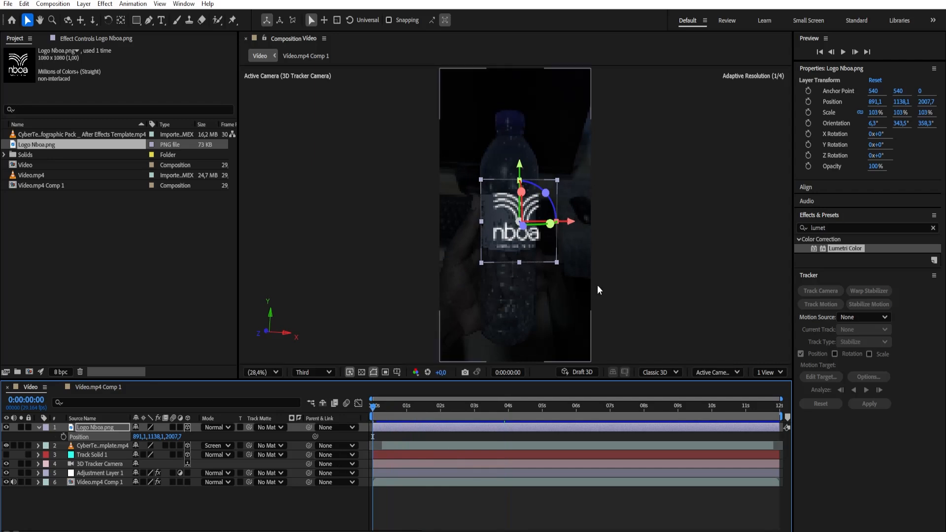
pyautogui.moveTo(571, 227); pyautogui.dragTo(552, 249)
pyautogui.moveTo(512, 172); pyautogui.dragTo(512, 179)
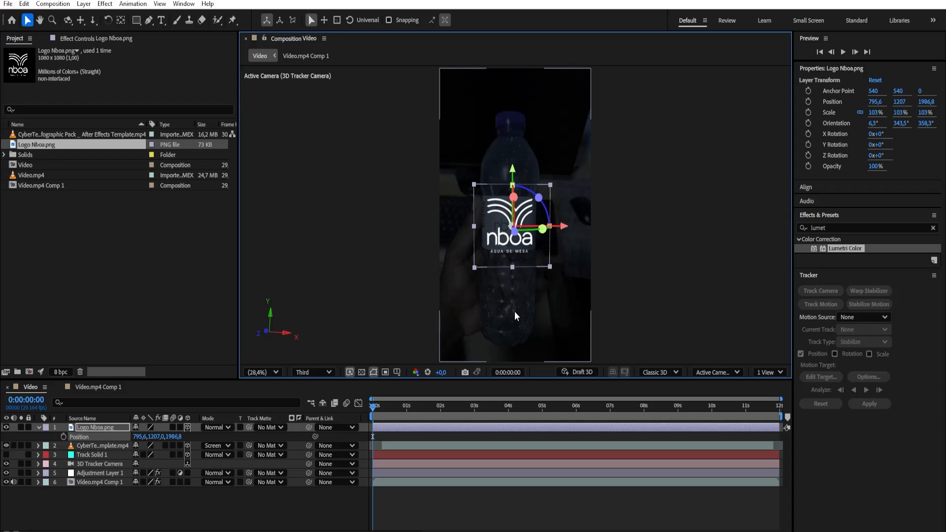
pyautogui.click(37, 426)
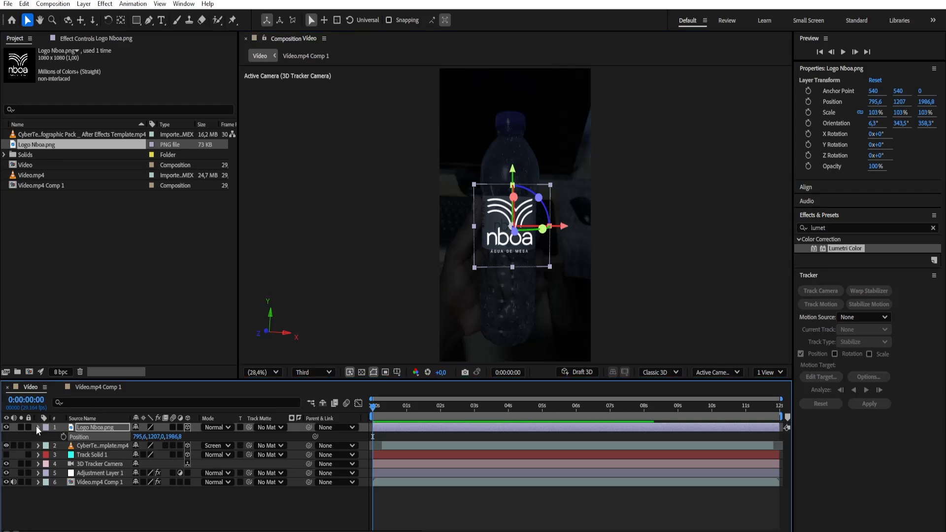
pyautogui.click(157, 485)
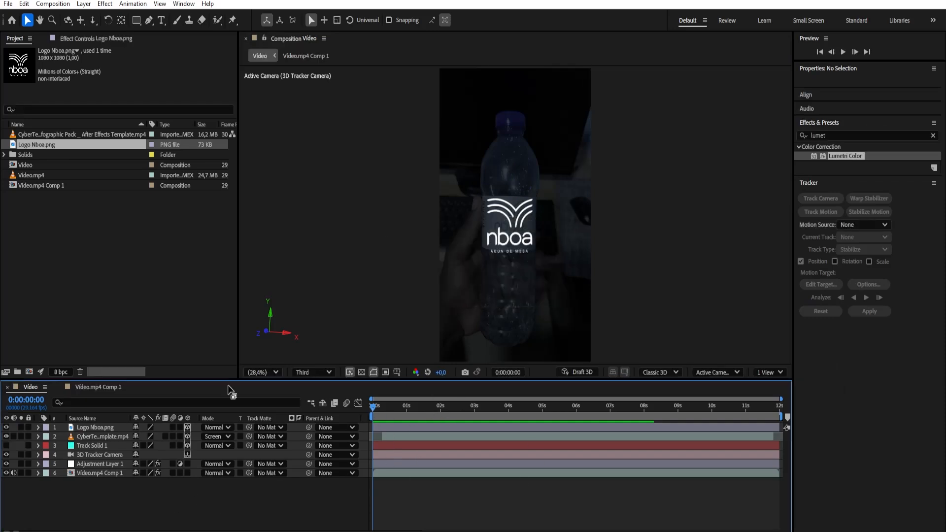
# Purge all memory and disk cache, clearing the disk cache for all versions
pyautogui.click(25, 6)
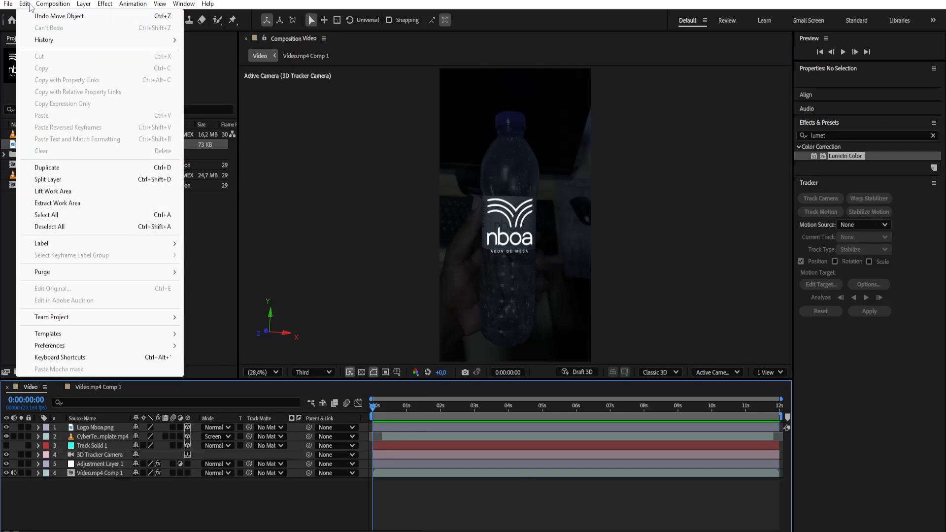
pyautogui.moveTo(52, 4)
pyautogui.moveTo(60, 273)
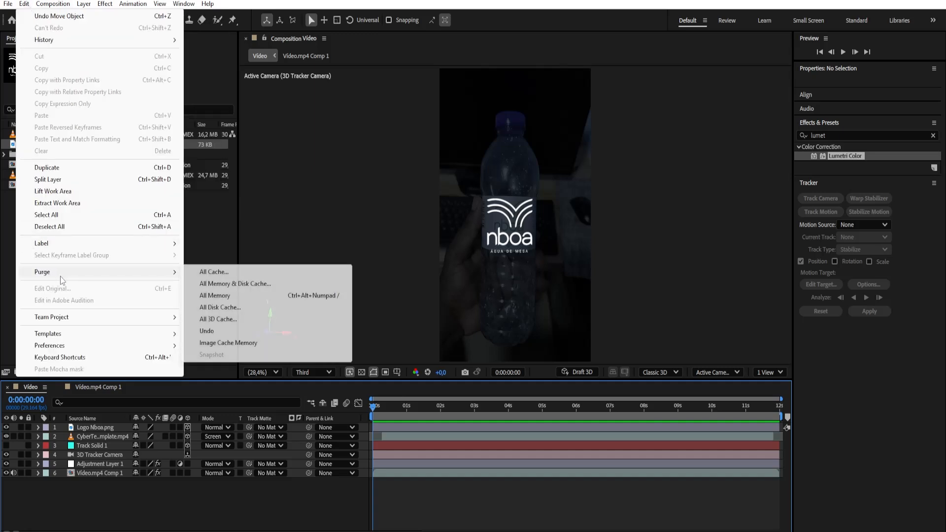
pyautogui.click(217, 284)
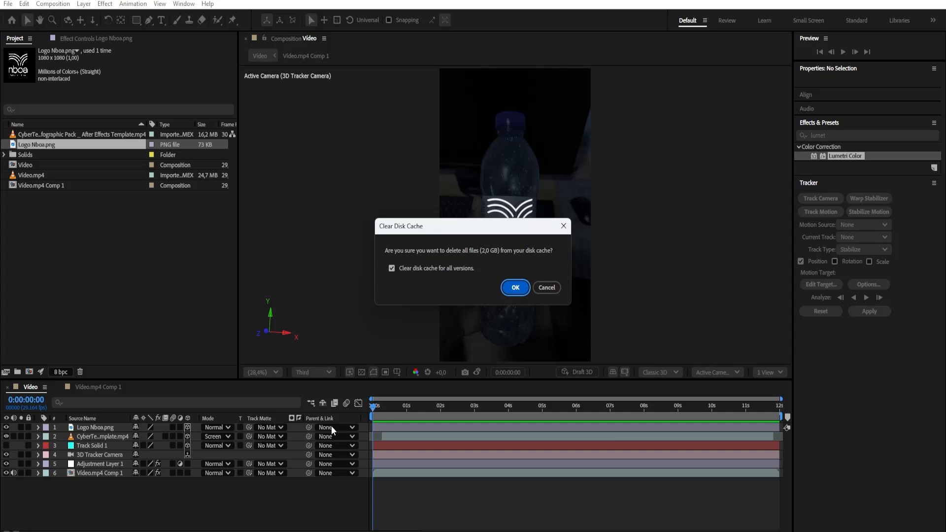
pyautogui.click(515, 287)
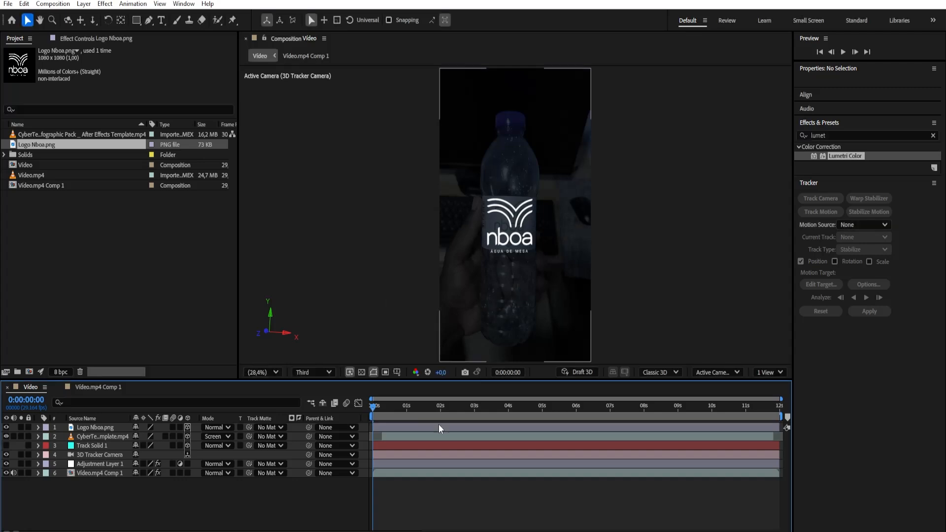
# Preview how the logo follows the bottle and return to the start of the timeline
pyautogui.press('space')
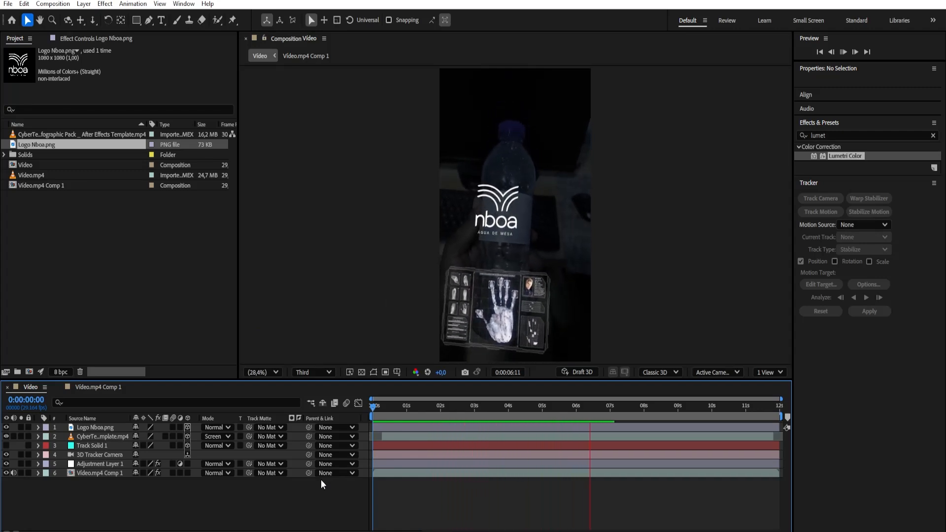
pyautogui.press('space')
pyautogui.moveTo(418, 407); pyautogui.dragTo(348, 434)
# Find the Tint effect and apply it to the Logo Nboa.png layer
pyautogui.click(94, 425)
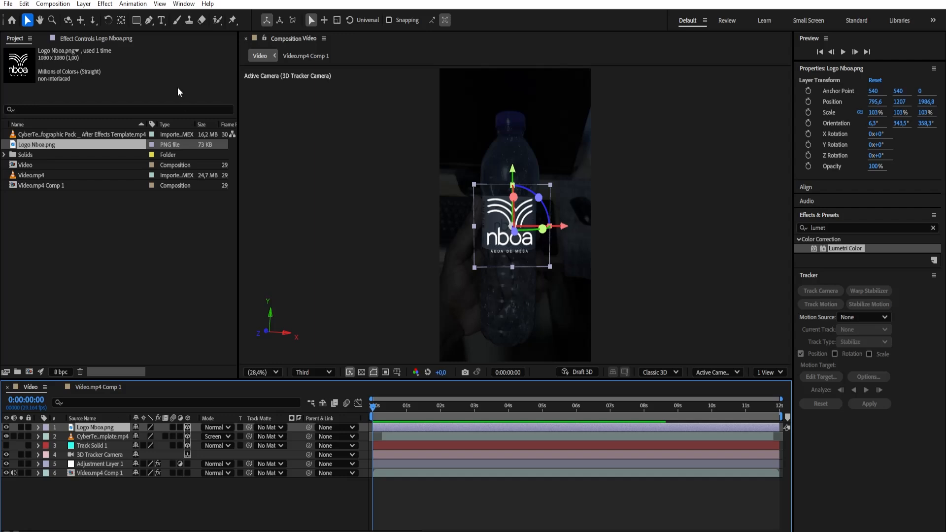
pyautogui.click(121, 39)
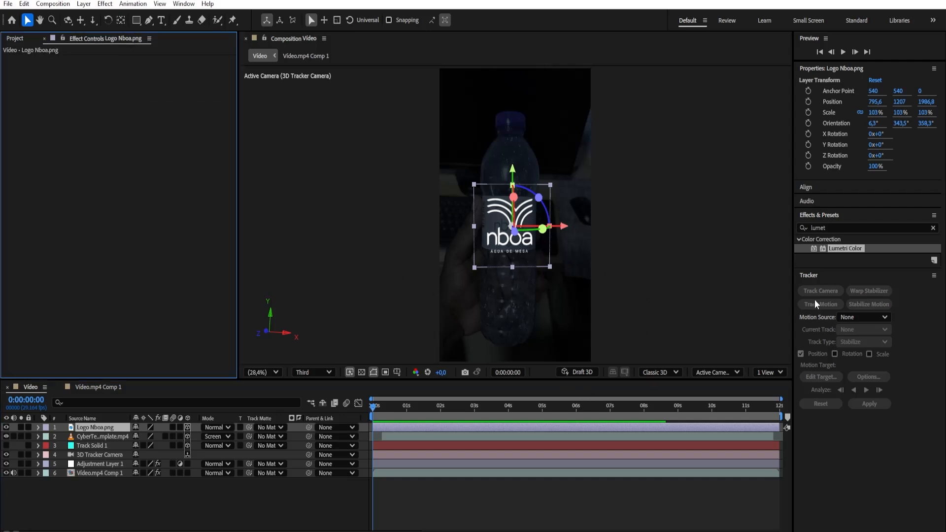
pyautogui.click(832, 227)
pyautogui.click(835, 228)
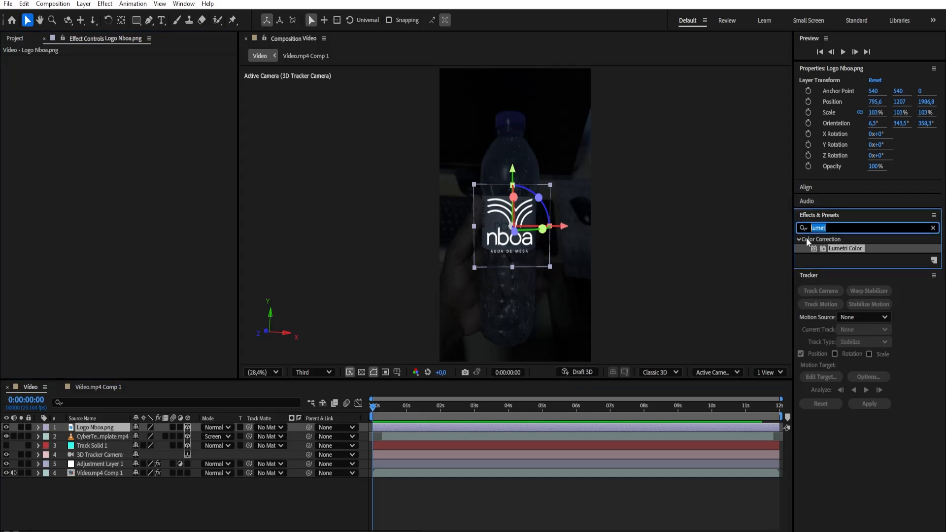
pyautogui.write('tint')
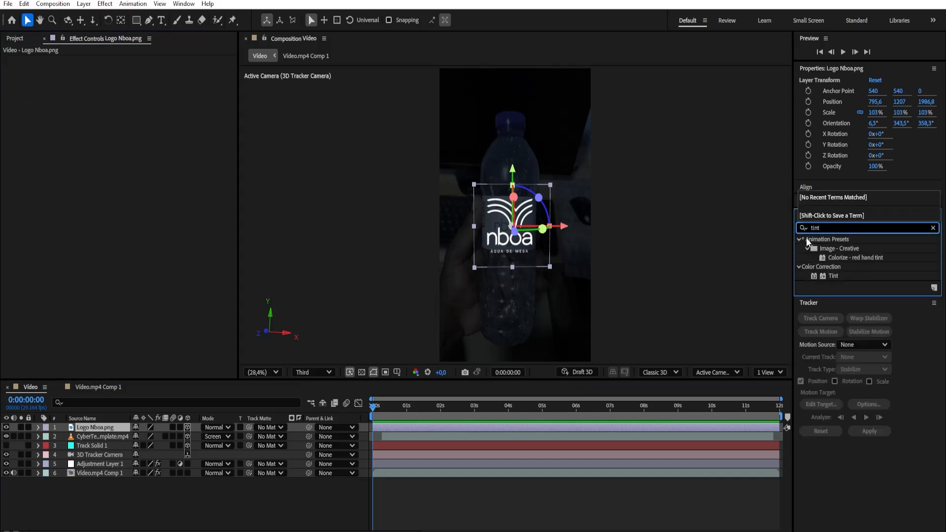
pyautogui.moveTo(834, 275); pyautogui.dragTo(104, 431)
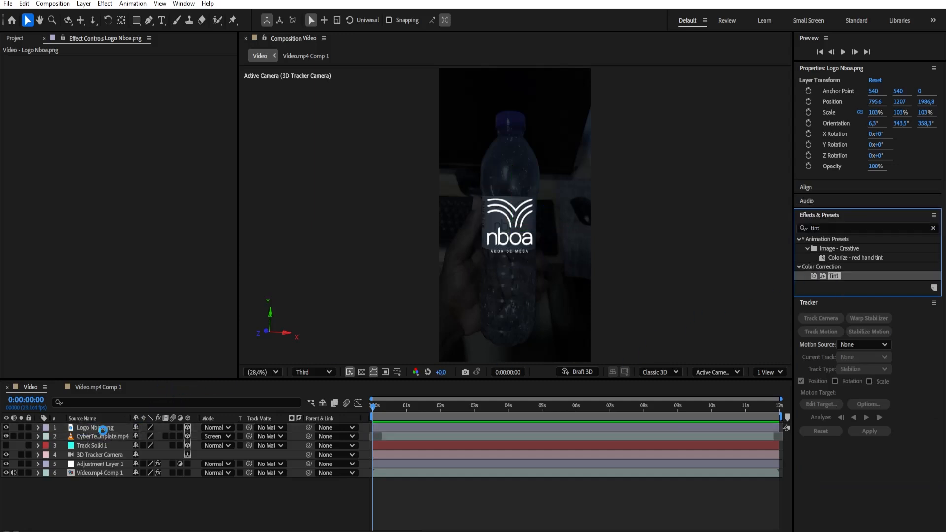
# Set the Tint's Map White To colour to purple 6D1695 and sample the same purple for Map Black To
pyautogui.click(132, 78)
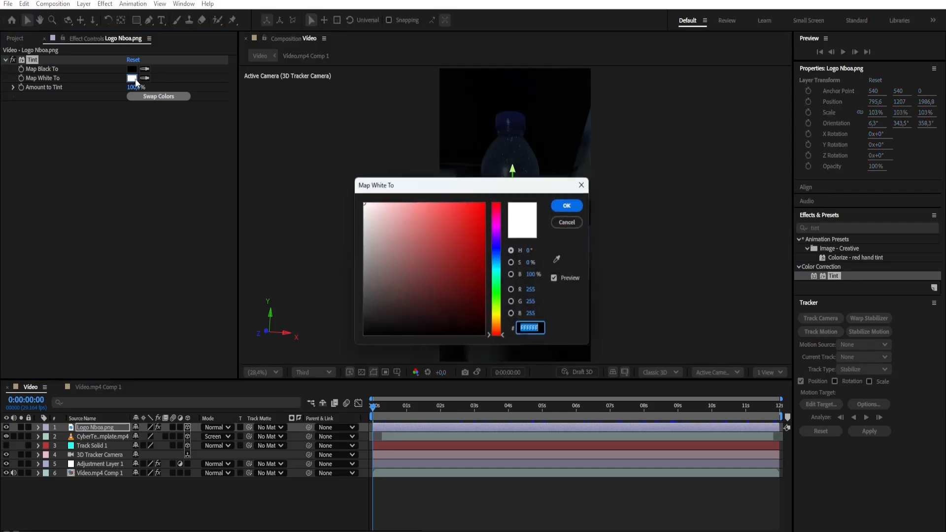
pyautogui.moveTo(498, 275)
pyautogui.mouseDown()
pyautogui.moveTo(498, 231)
pyautogui.moveTo(467, 258)
pyautogui.mouseUp()
pyautogui.click(473, 252)
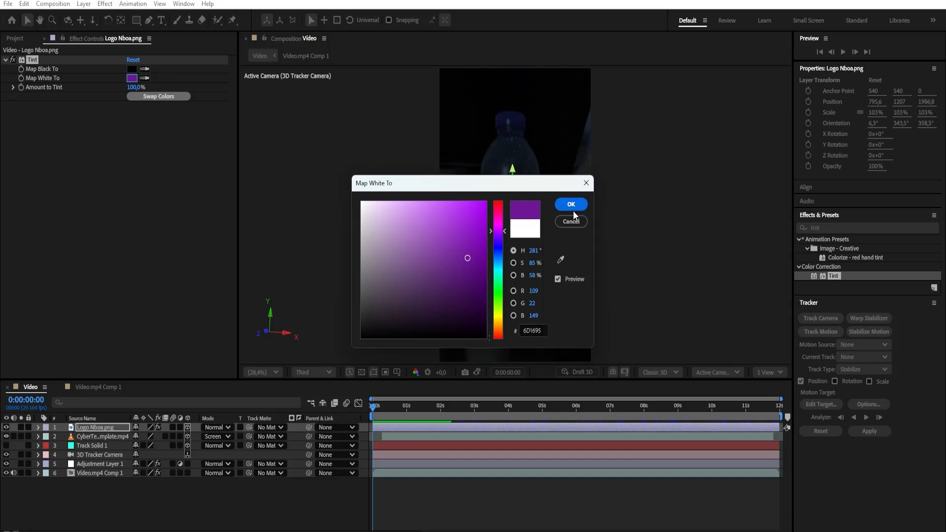
pyautogui.click(573, 205)
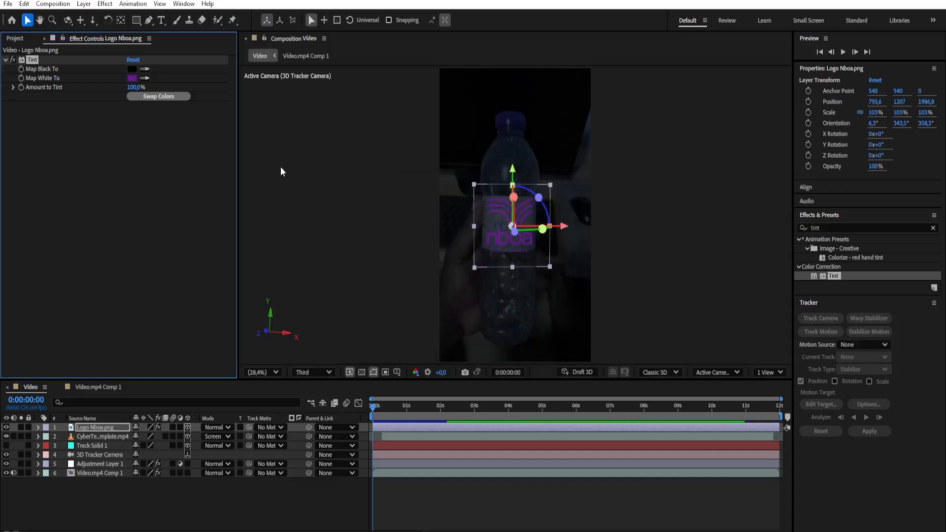
pyautogui.click(148, 69)
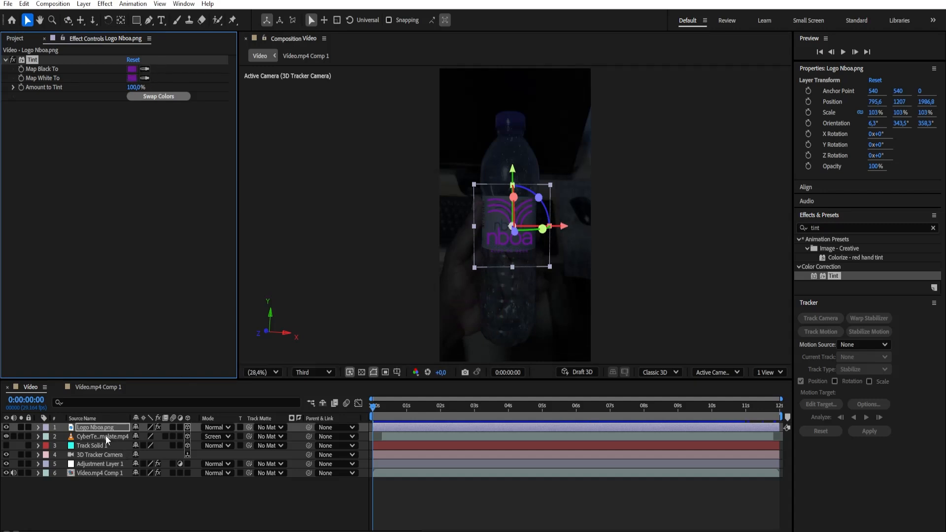
# Set the logo layer's blending mode to Add and preview the tinted logo from the start of the timeline
pyautogui.click(217, 428)
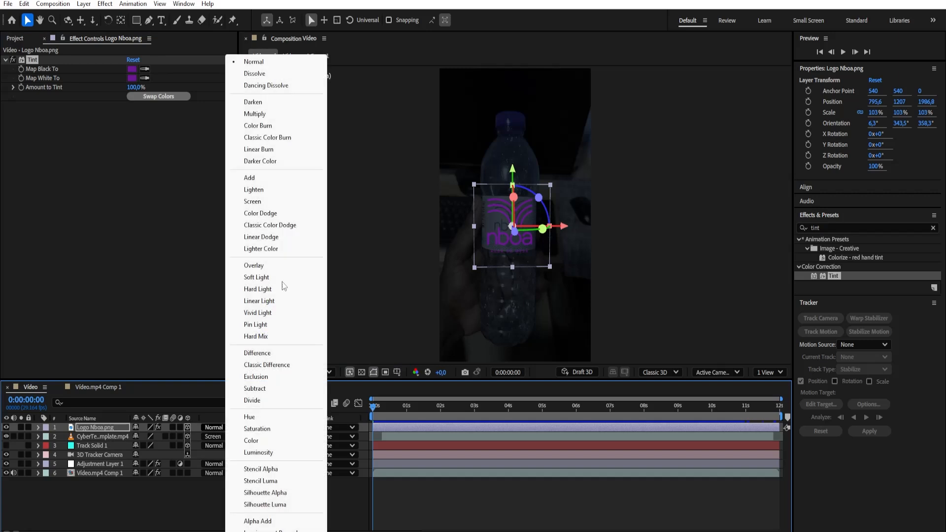
pyautogui.click(255, 178)
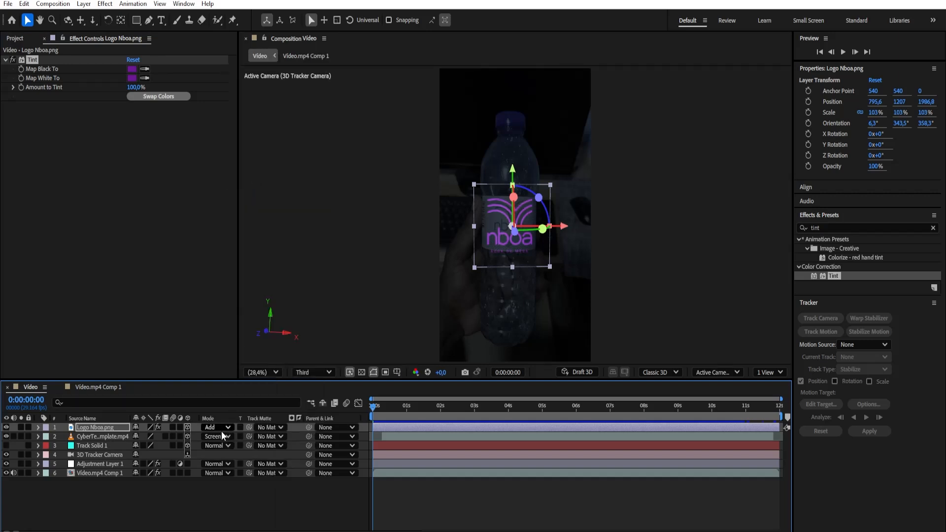
pyautogui.click(216, 428)
pyautogui.click(249, 179)
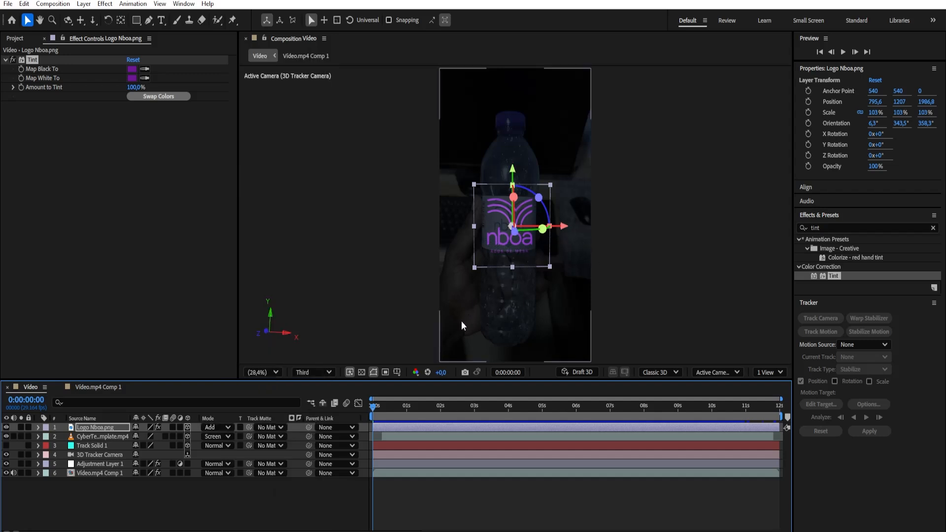
pyautogui.press('space')
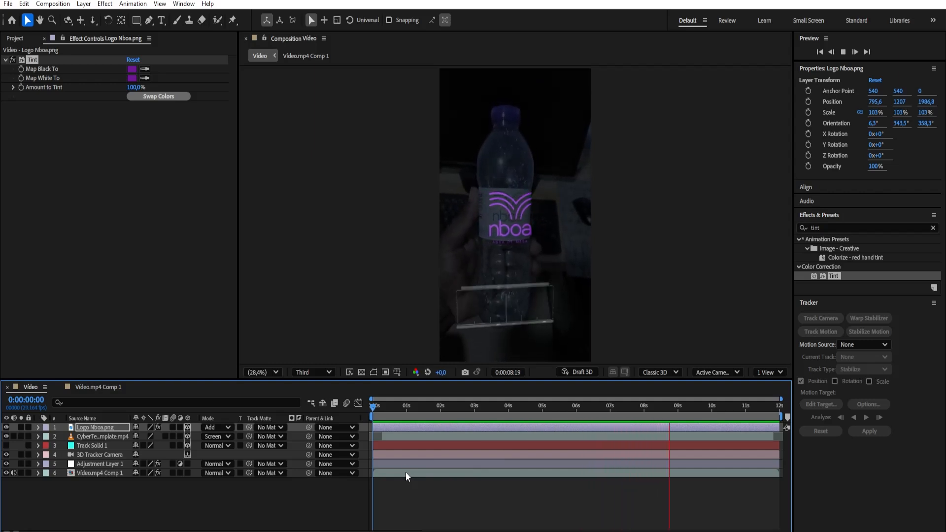
# Stop the preview, return to the start of the timeline and review the Garrafa Nboa.mp4 reference video in VLC
pyautogui.press('space')
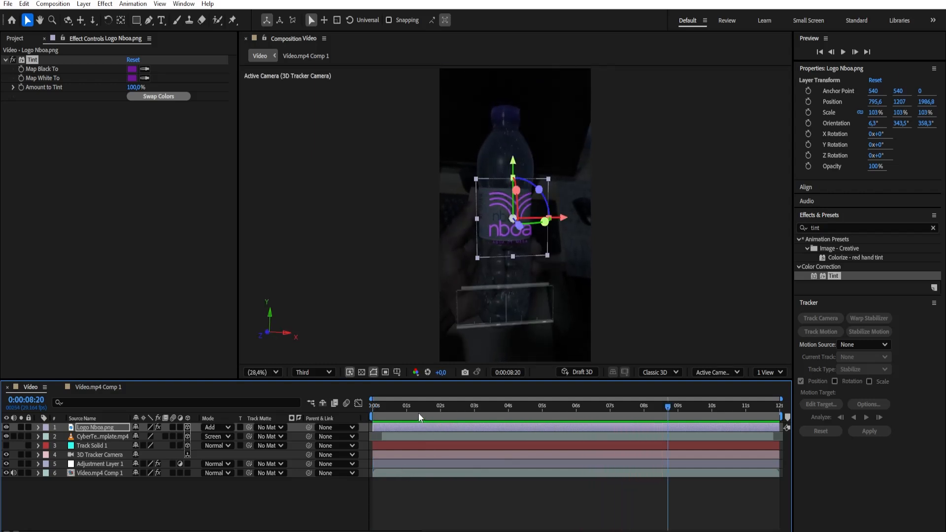
pyautogui.press('Home')
pyautogui.hotkey('alt', 'Tab')
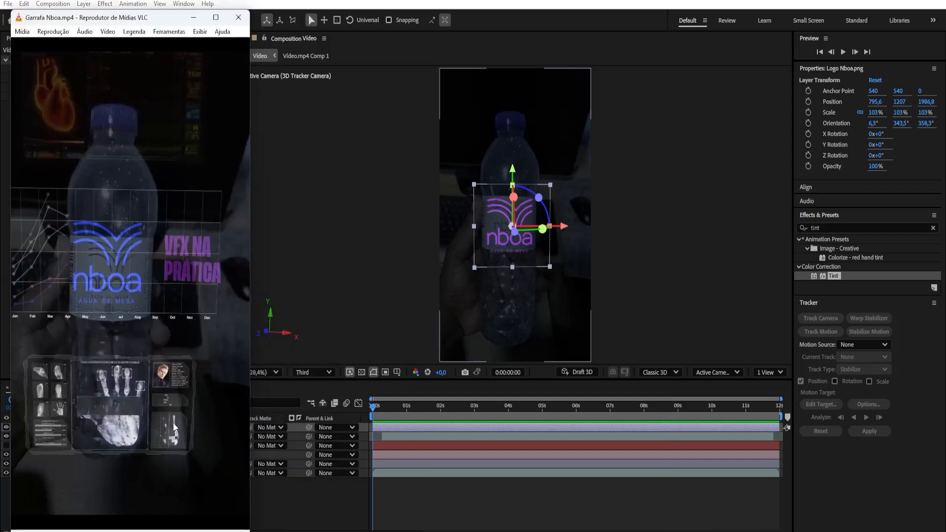
pyautogui.press('Left')
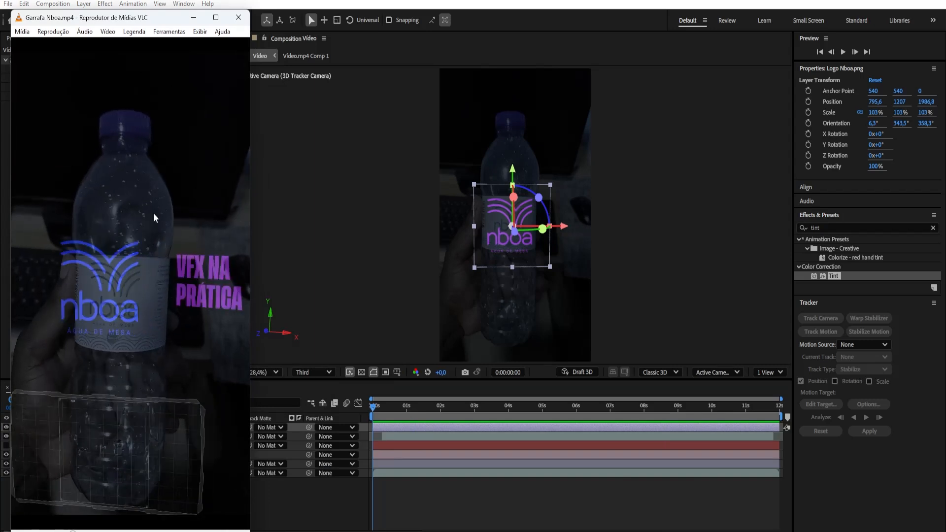
pyautogui.click(194, 17)
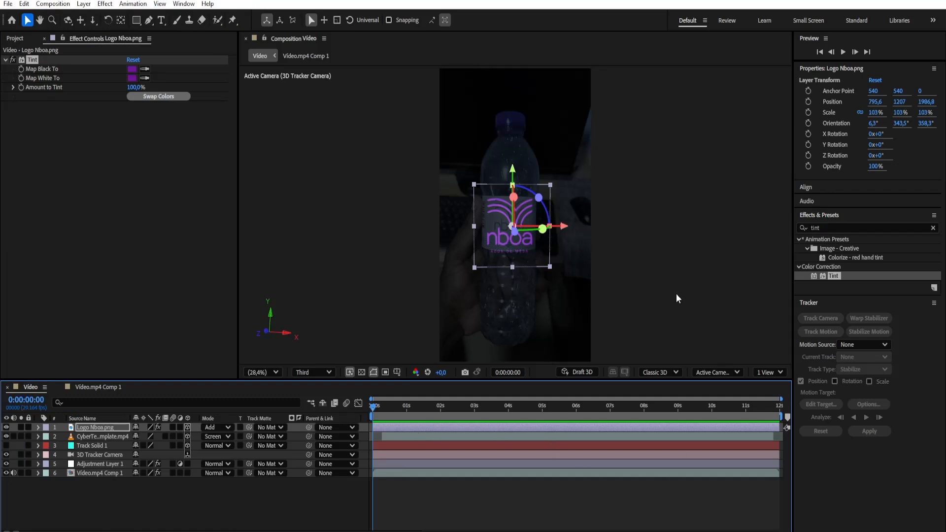
# Add a two-line text layer reading "VFX NA PRÁTICA" near the bottle's cap in the Video composition
pyautogui.click(634, 250)
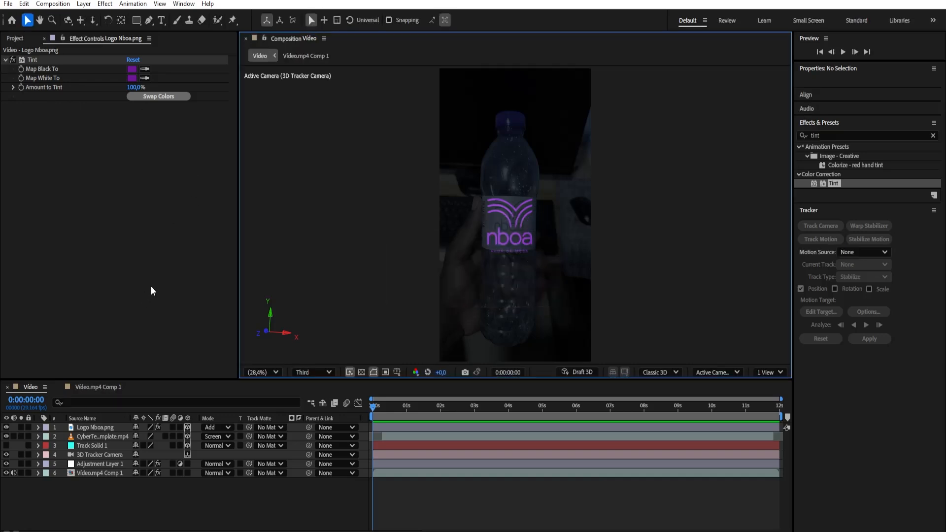
pyautogui.click(161, 20)
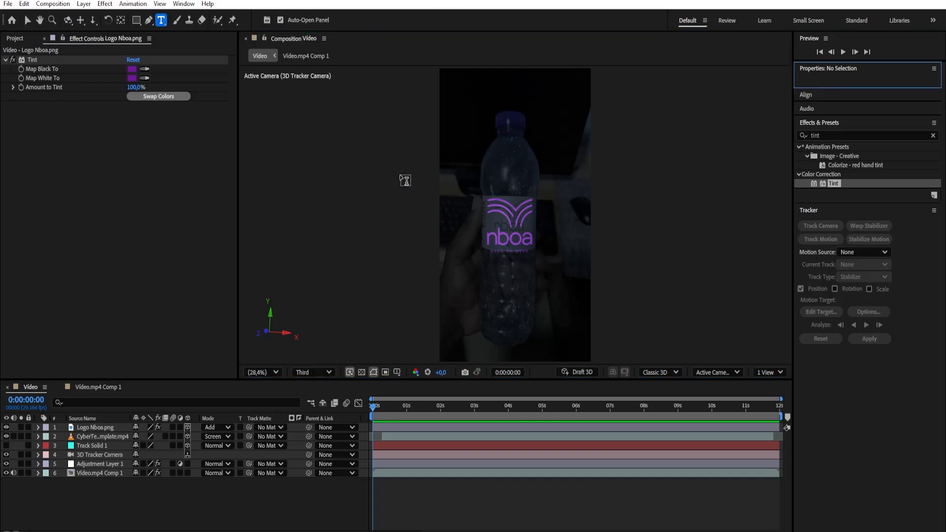
pyautogui.click(474, 147)
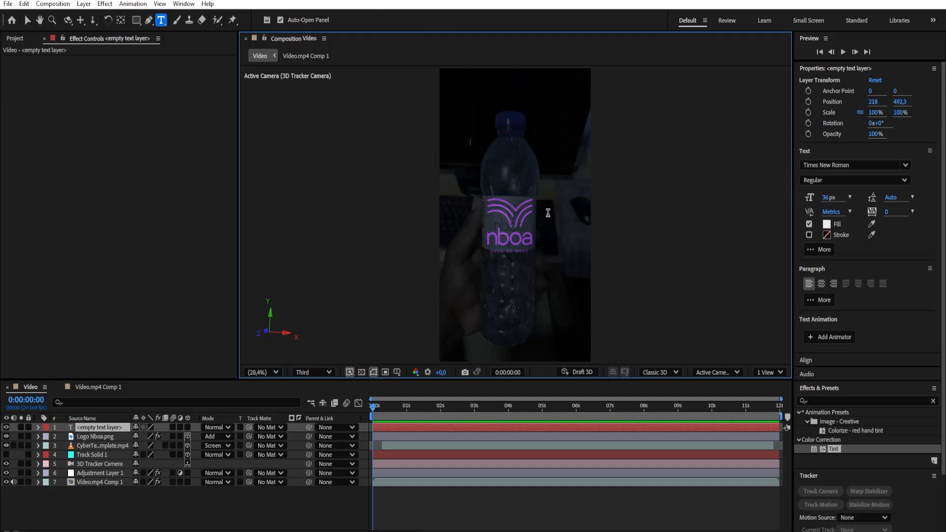
pyautogui.write('VF')
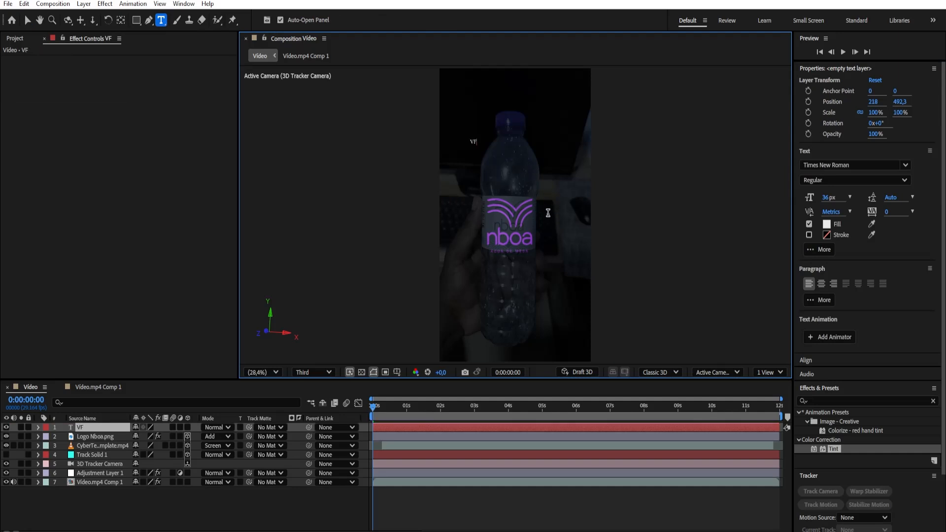
pyautogui.write('X NA')
pyautogui.press('Return')
pyautogui.write('PRÁTICA')
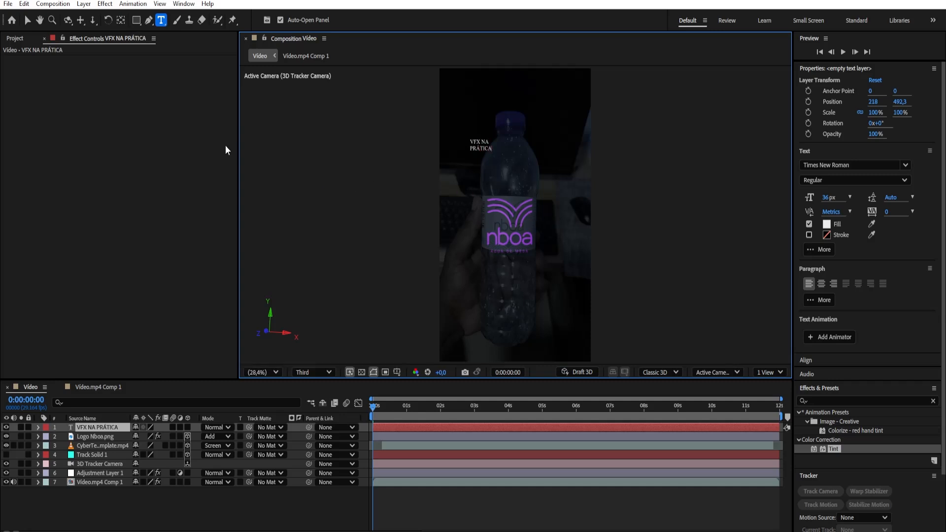
pyautogui.click(27, 24)
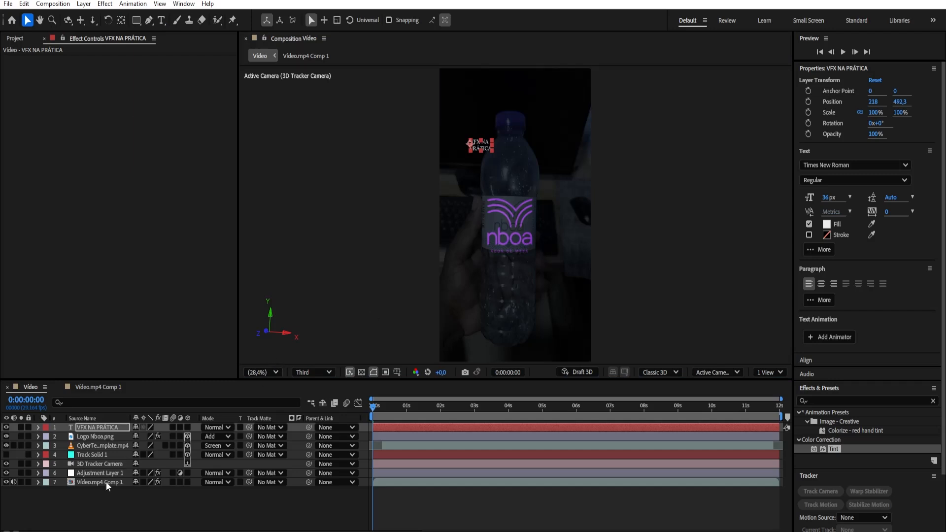
# Scale the VFX NA PRÁTICA text layer up to 340%
pyautogui.press('s')
pyautogui.moveTo(163, 437); pyautogui.dragTo(299, 460)
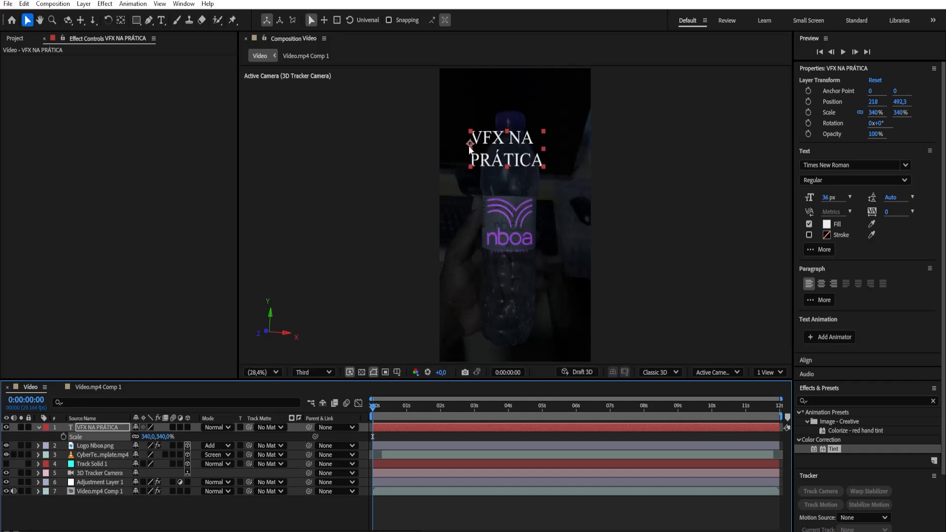
pyautogui.scroll(7, 468, 143)
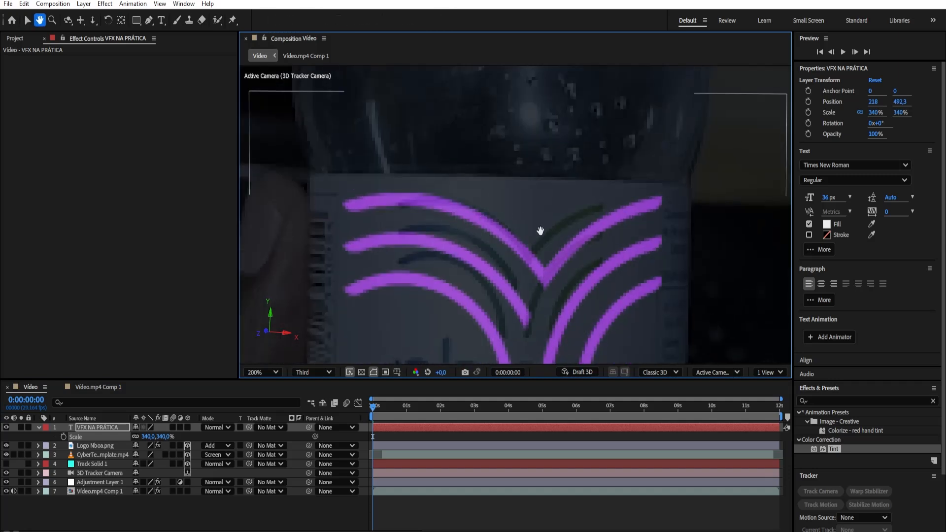
pyautogui.scroll(-4, 410, 163)
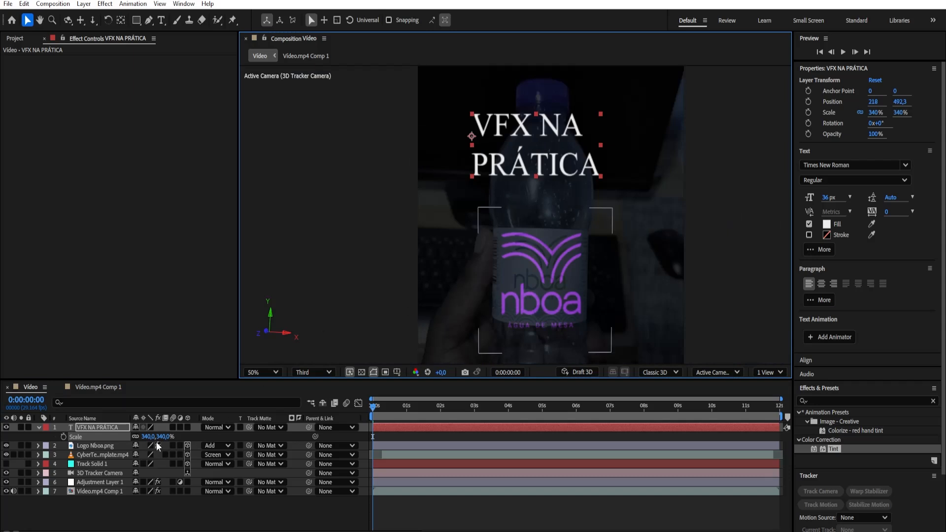
pyautogui.press('t')
pyautogui.press('r')
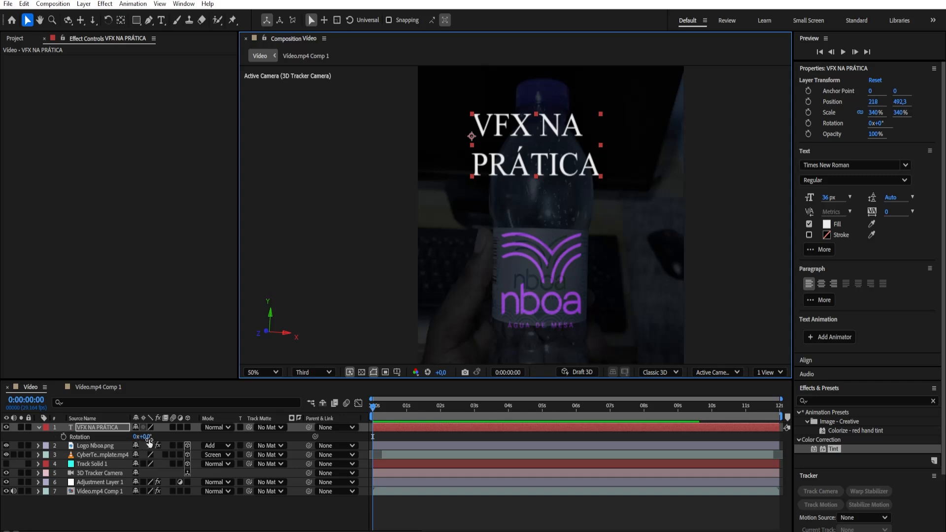
pyautogui.moveTo(146, 439)
pyautogui.mouseDown()
pyautogui.moveTo(156, 438)
pyautogui.moveTo(148, 438)
pyautogui.mouseUp()
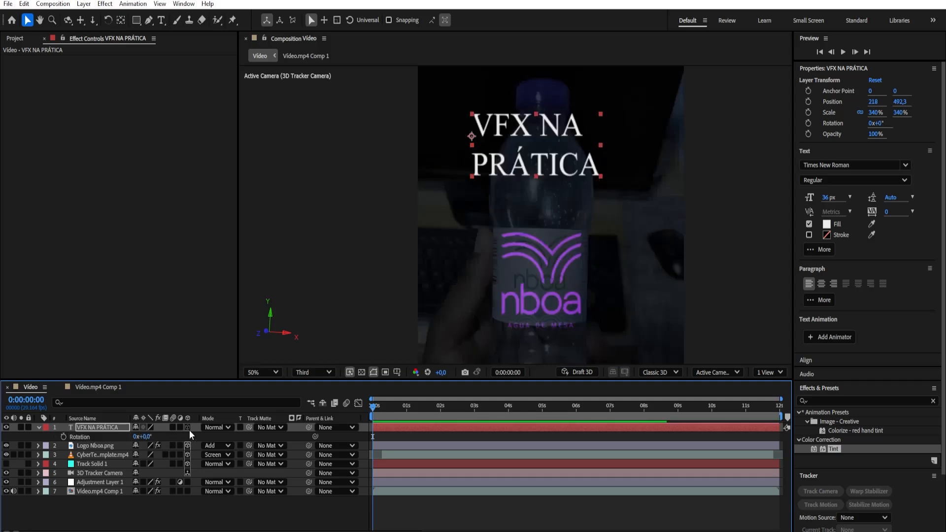
pyautogui.click(187, 427)
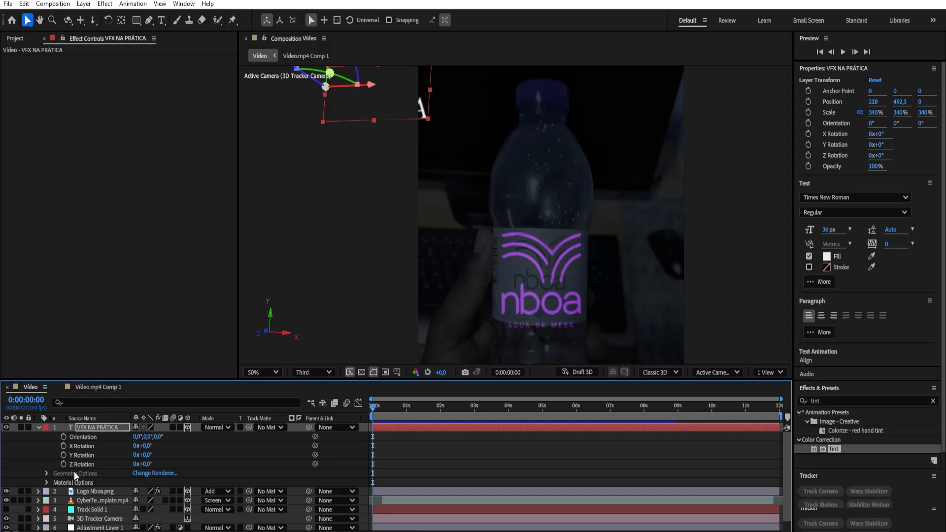
pyautogui.hotkey('ctrl', 'z')
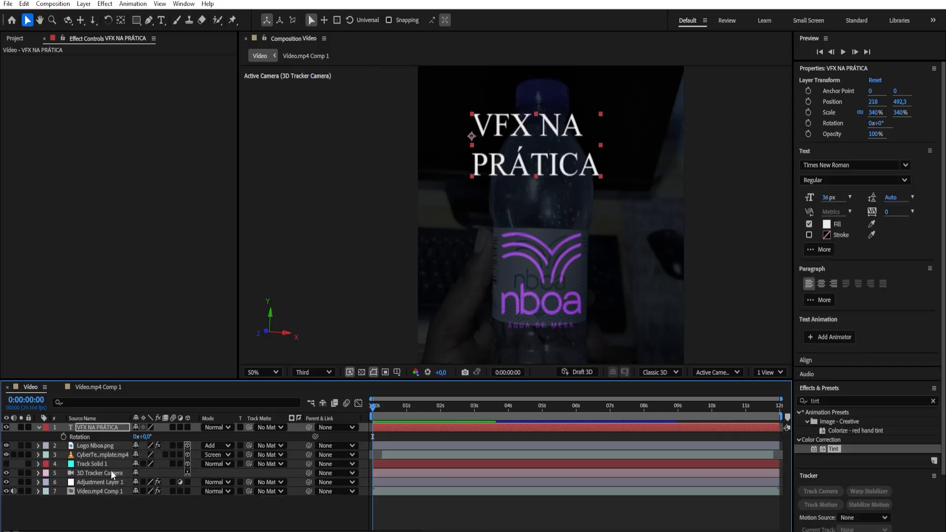
pyautogui.click(38, 427)
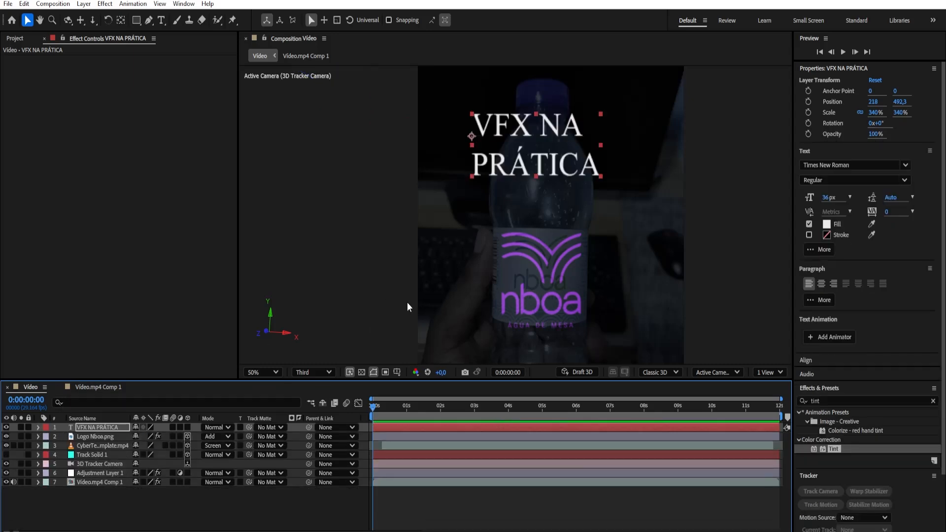
# Move the text layer's anchor point slightly down to about 0, 8.8 with the Pan Behind tool
pyautogui.click(121, 22)
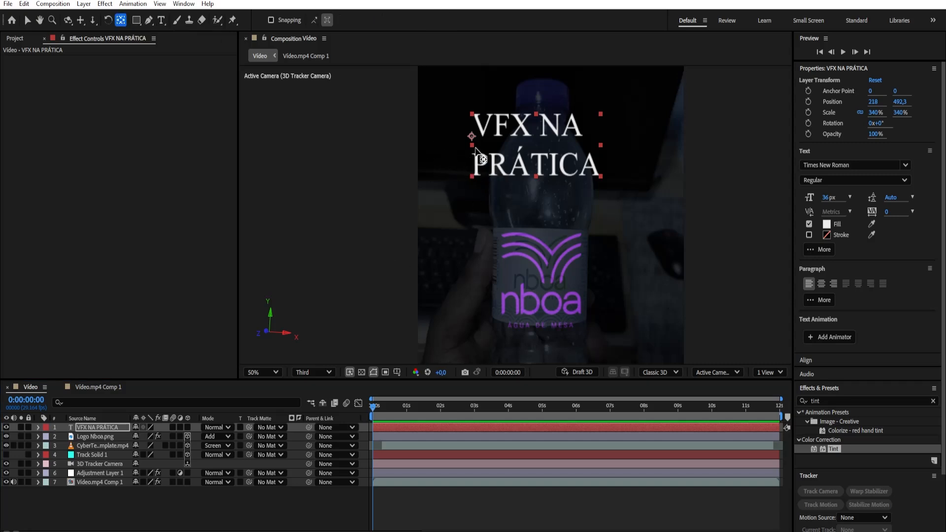
pyautogui.moveTo(471, 136); pyautogui.dragTo(471, 144)
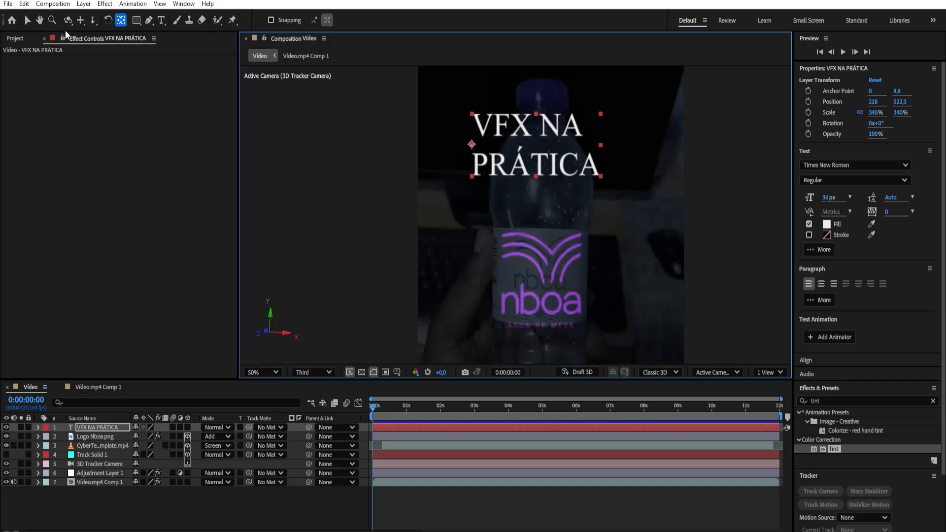
pyautogui.click(23, 18)
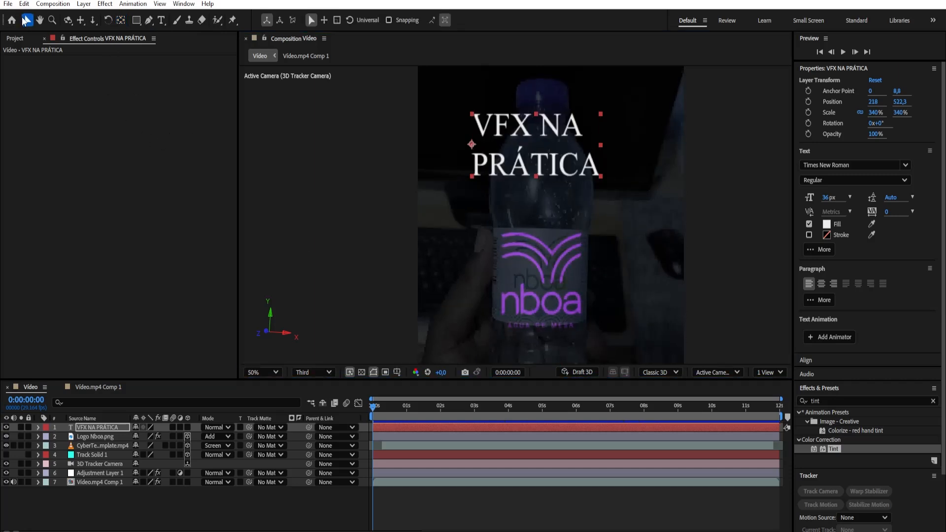
# Change the VFX NA PRÁTICA text's font to Tusker Grotesk in the 4700 Bold style
pyautogui.click(857, 165)
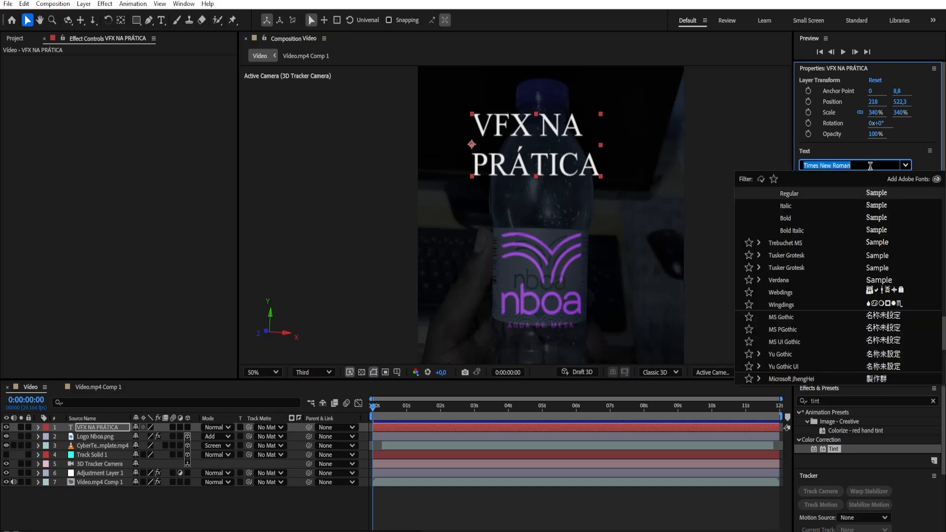
pyautogui.click(788, 255)
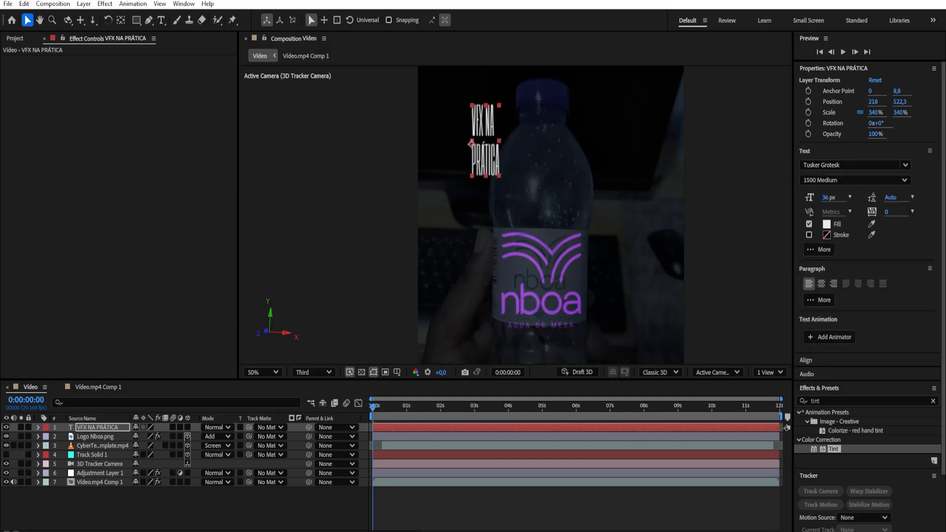
pyautogui.click(905, 179)
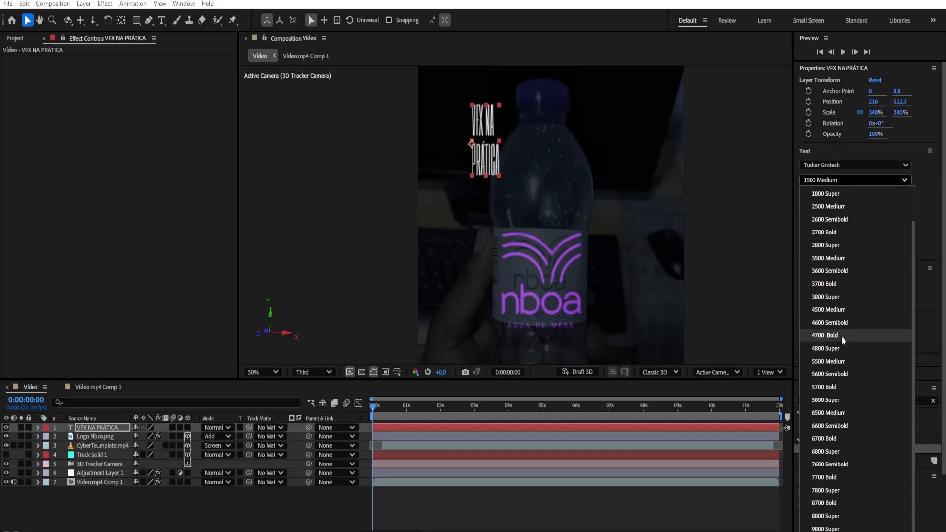
pyautogui.click(840, 336)
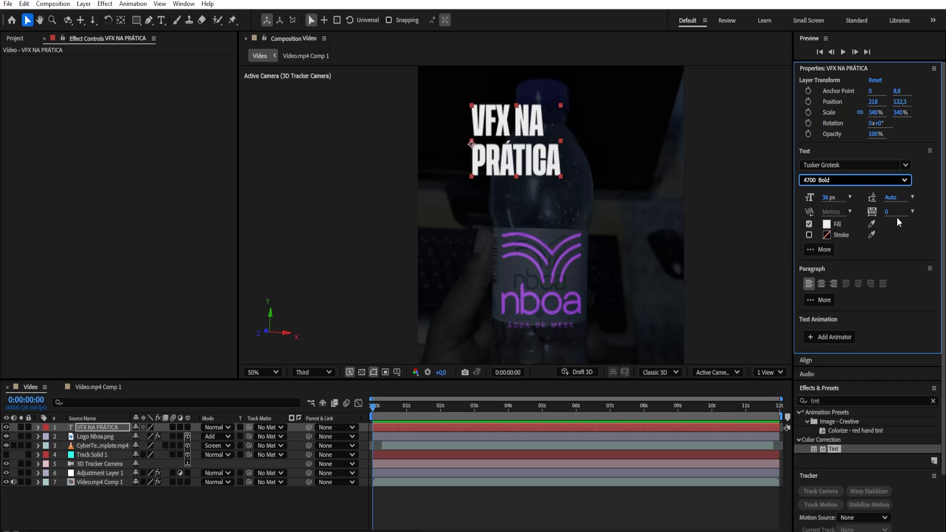
pyautogui.scroll(-2, 574, 187)
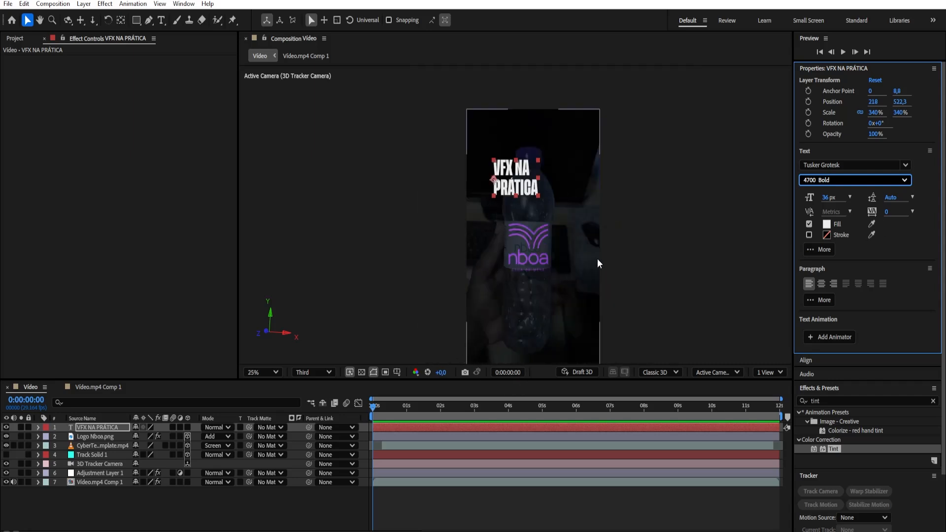
pyautogui.scroll(2, 597, 258)
pyautogui.scroll(-2, 593, 261)
pyautogui.scroll(-3, 599, 250)
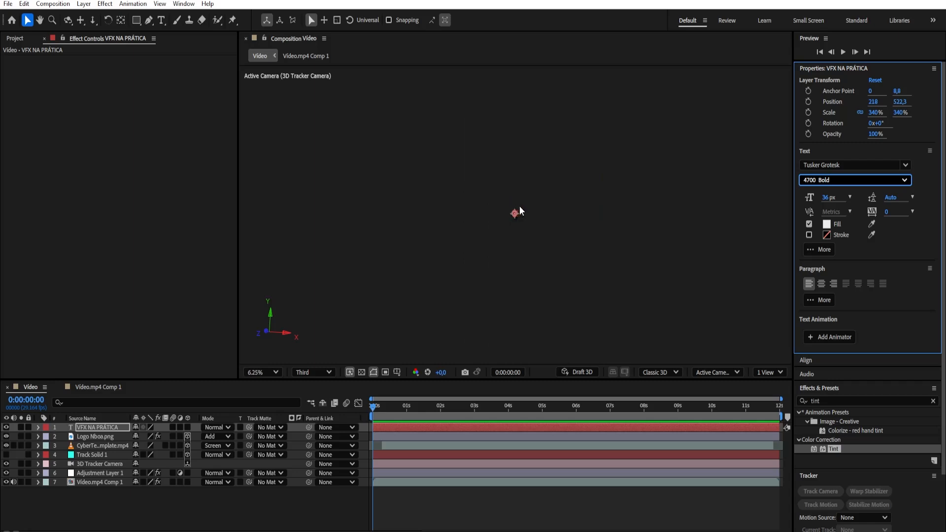
pyautogui.scroll(5, 519, 206)
pyautogui.scroll(-4, 514, 219)
pyautogui.scroll(4, 514, 221)
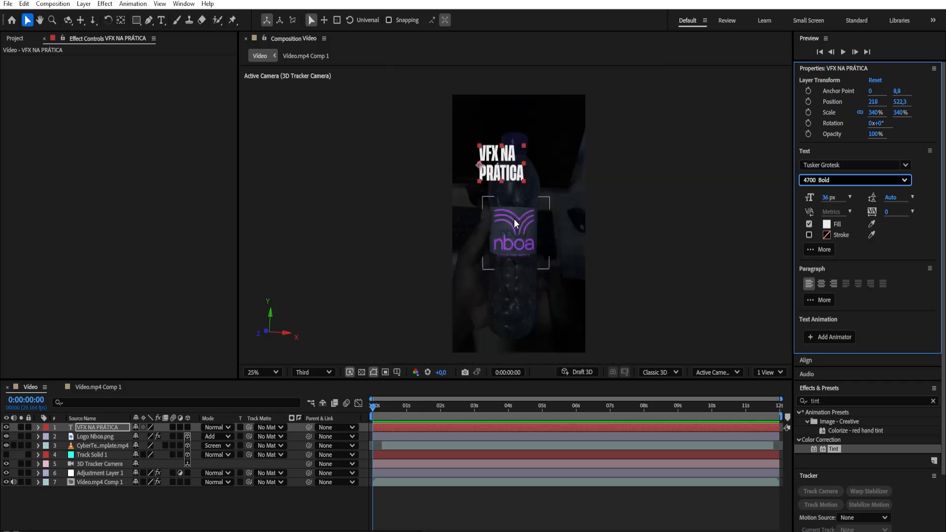
pyautogui.scroll(-4, 514, 222)
pyautogui.scroll(3, 514, 221)
pyautogui.scroll(2, 513, 218)
pyautogui.scroll(-6, 513, 218)
pyautogui.scroll(4, 514, 223)
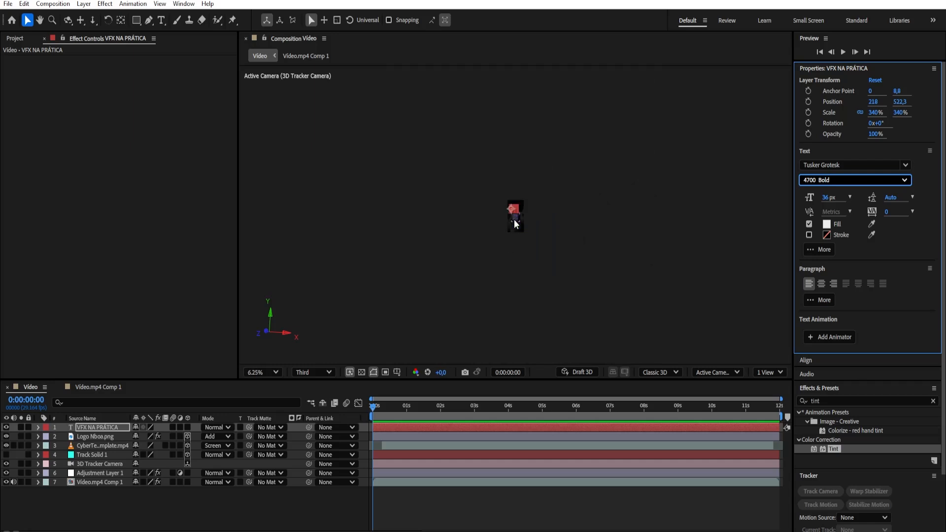
pyautogui.scroll(-1, 571, 235)
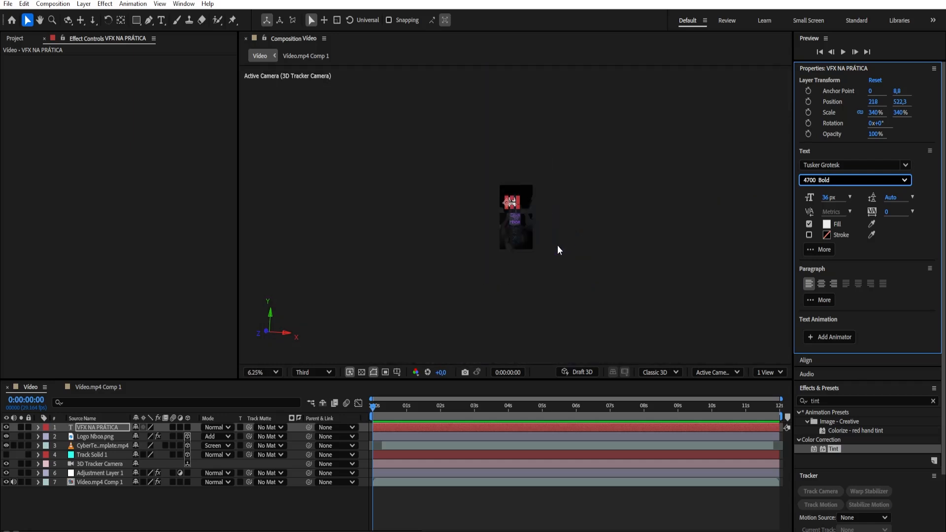
# Fit the composition view up to 100% and set the VFX NA PRÁTICA text's tracking to 90
pyautogui.click(265, 371)
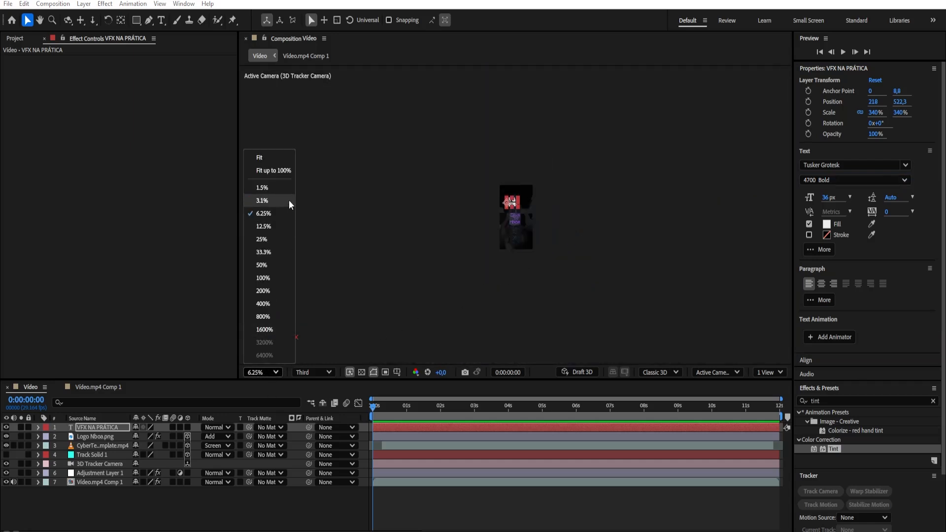
pyautogui.click(289, 170)
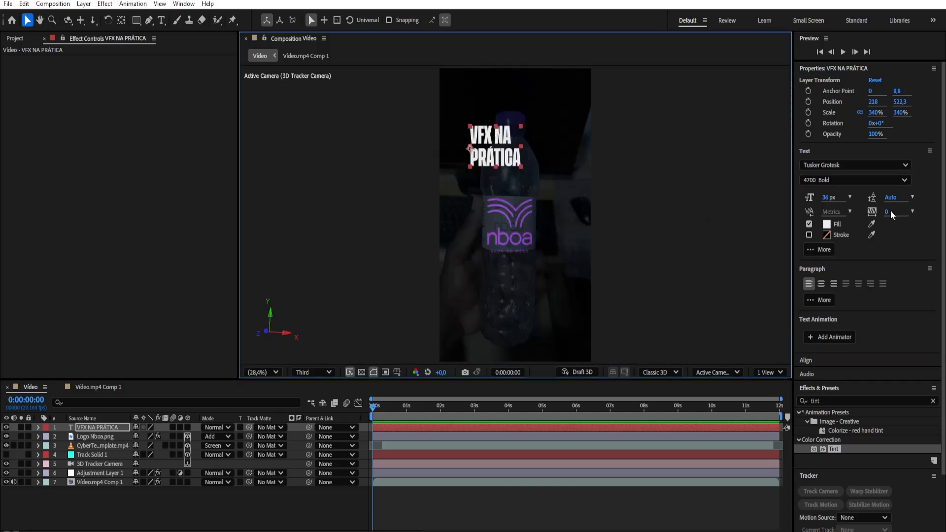
pyautogui.moveTo(885, 212); pyautogui.dragTo(933, 212)
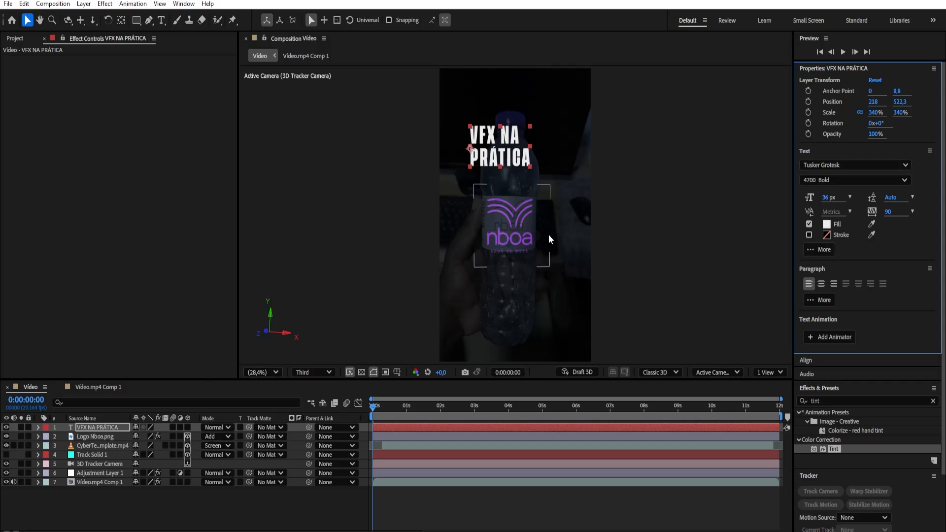
# Copy the hex colour 6D1695 from the Nboa logo's Tint effect and apply it as the VFX NA PRÁTICA text's fill
pyautogui.click(99, 437)
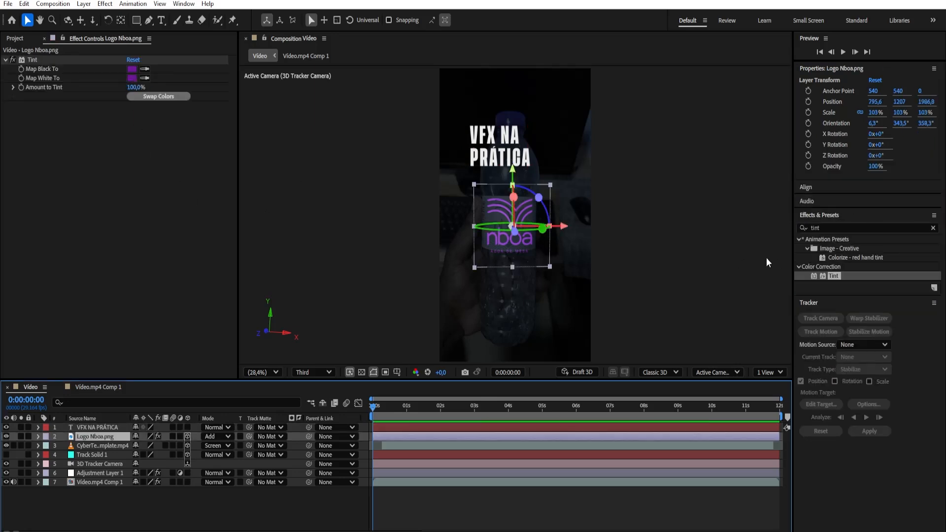
pyautogui.click(105, 427)
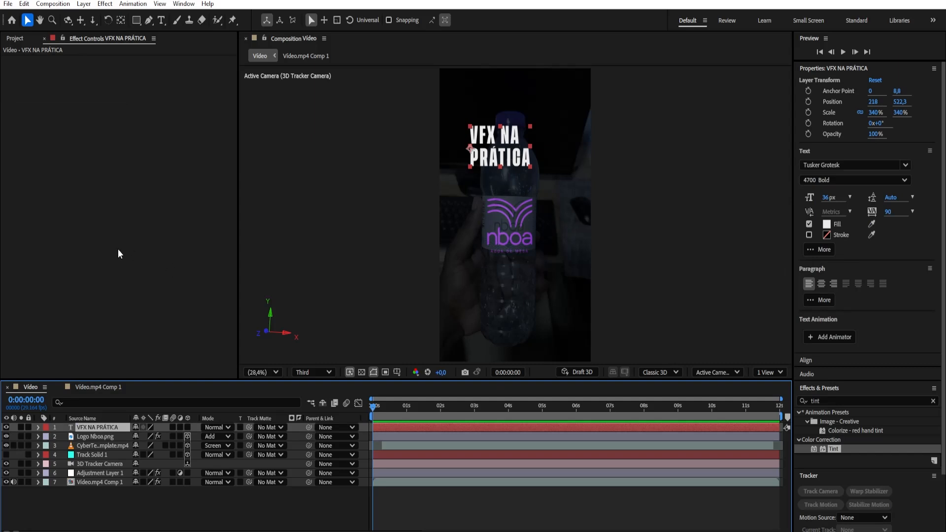
pyautogui.click(94, 436)
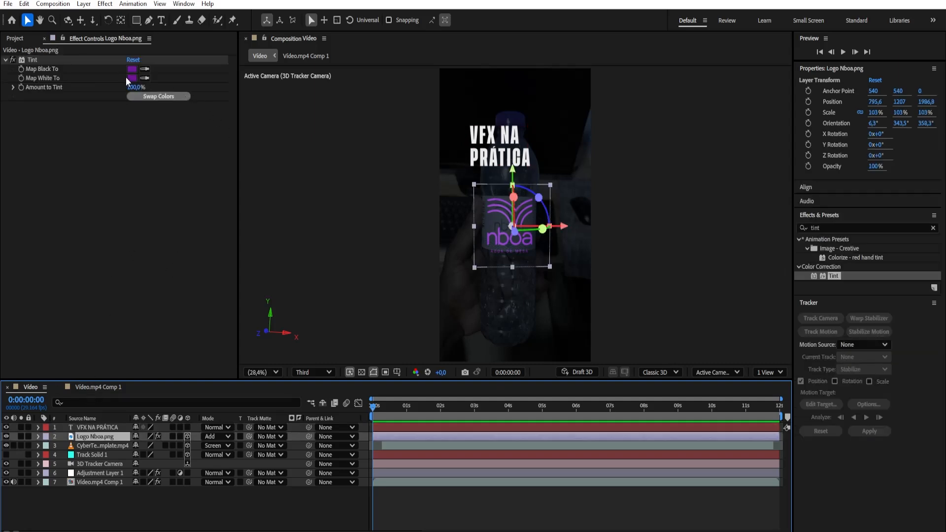
pyautogui.click(127, 78)
pyautogui.hotkey('ctrl', 'c')
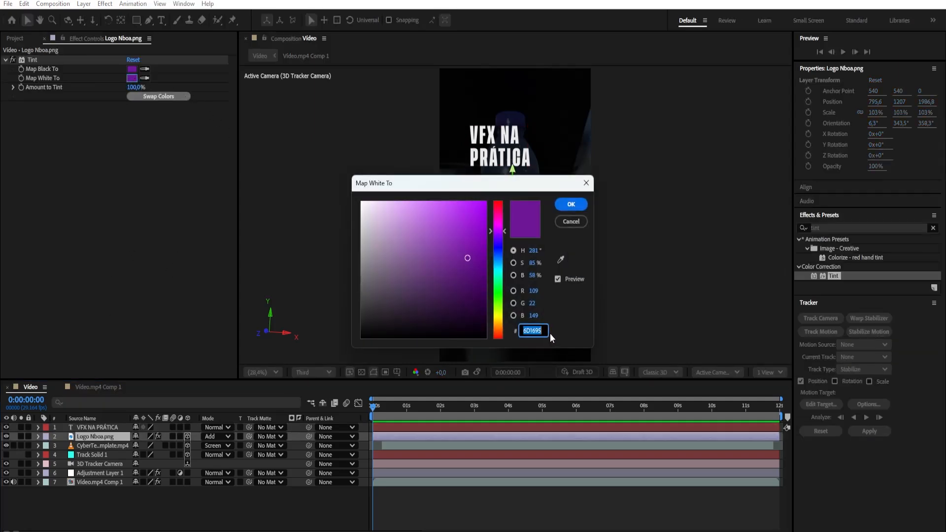
pyautogui.click(581, 203)
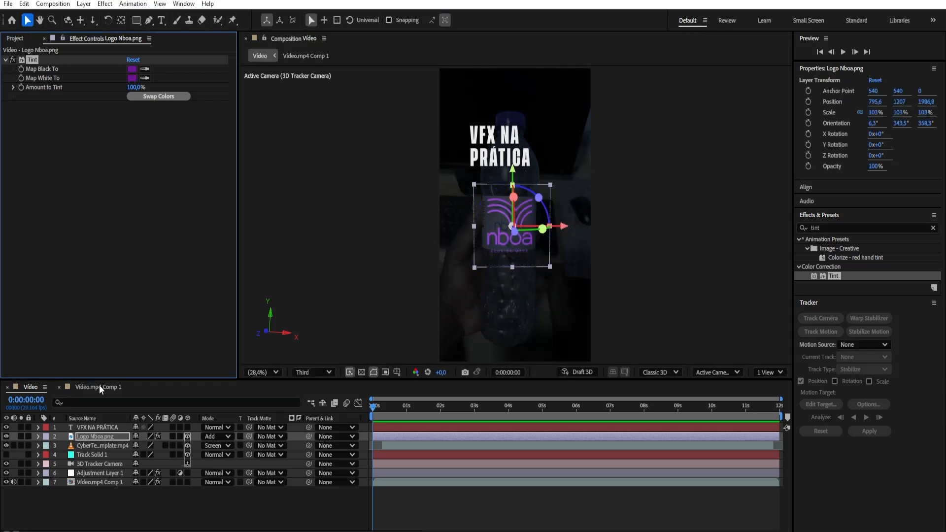
pyautogui.click(90, 427)
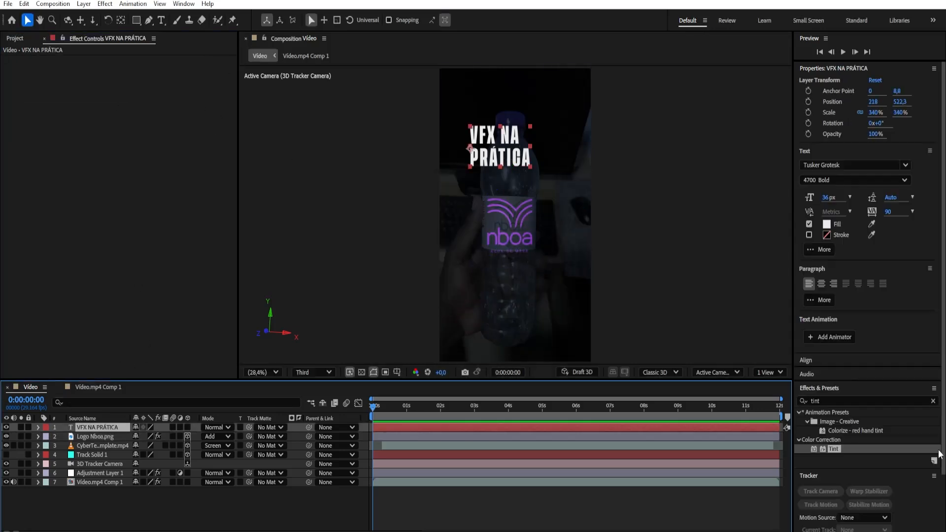
pyautogui.click(828, 224)
pyautogui.hotkey('ctrl', 'v')
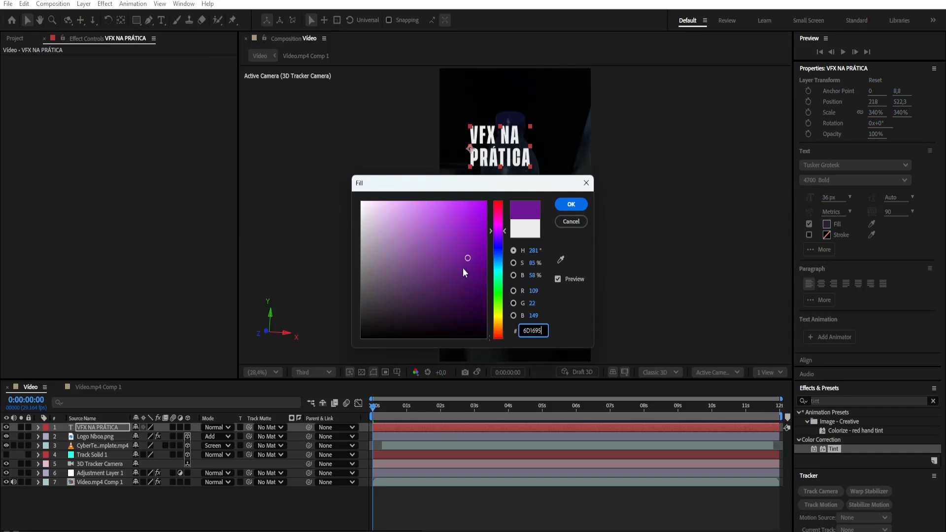
pyautogui.click(567, 204)
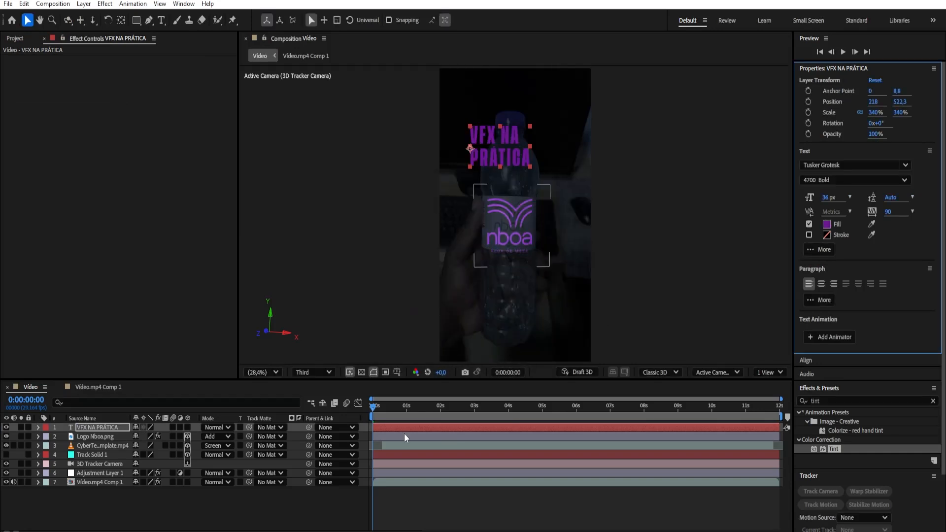
# Set the VFX NA PRÁTICA text layer's blending mode to Add and make it a 3D layer
pyautogui.click(211, 427)
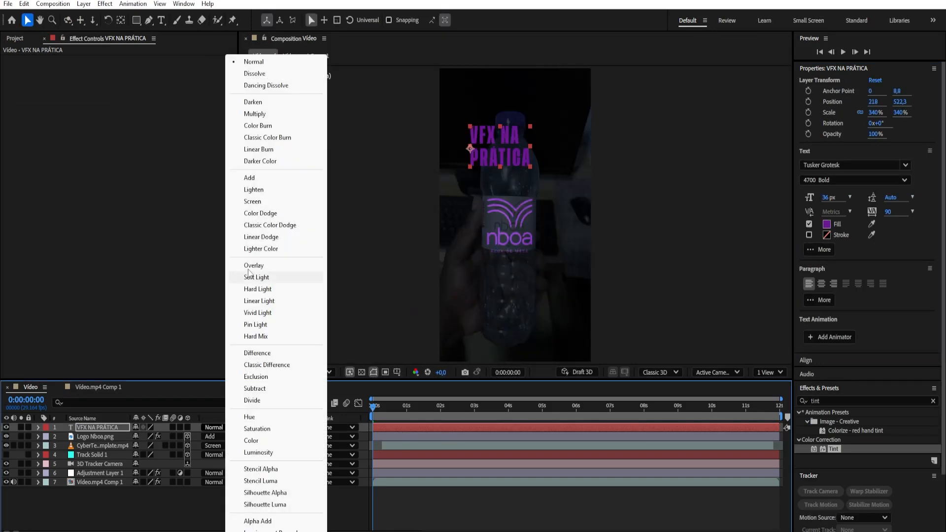
pyautogui.click(259, 179)
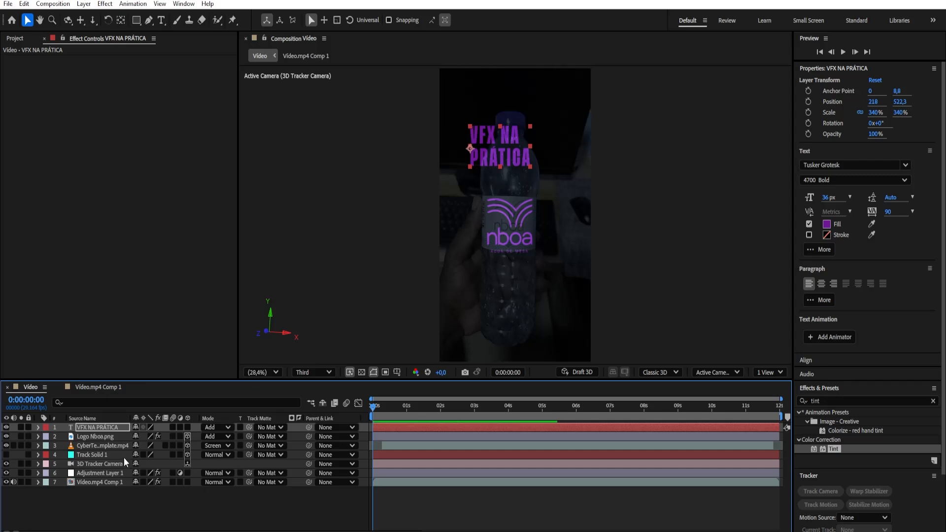
pyautogui.click(188, 427)
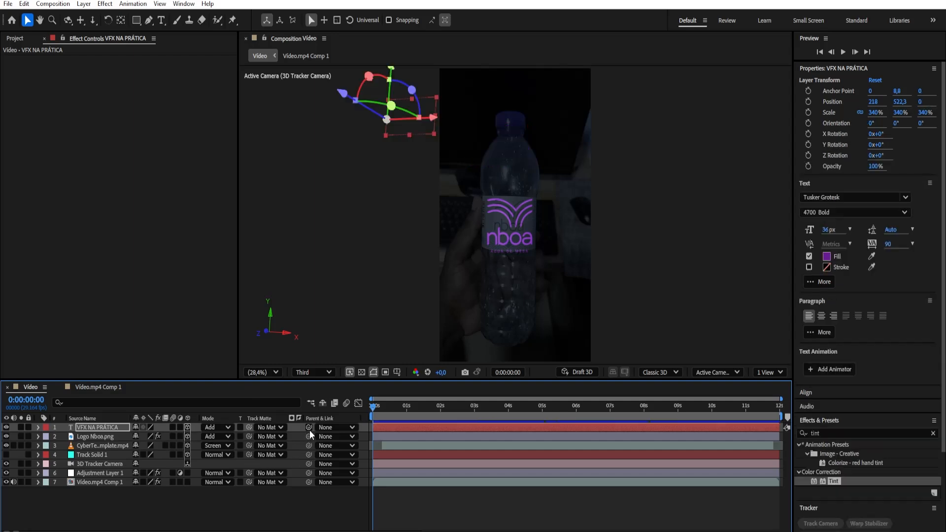
# Parent the text layer to Track Solid 1 so it takes on that position, and set its parent back to None
pyautogui.moveTo(309, 427); pyautogui.dragTo(91, 453)
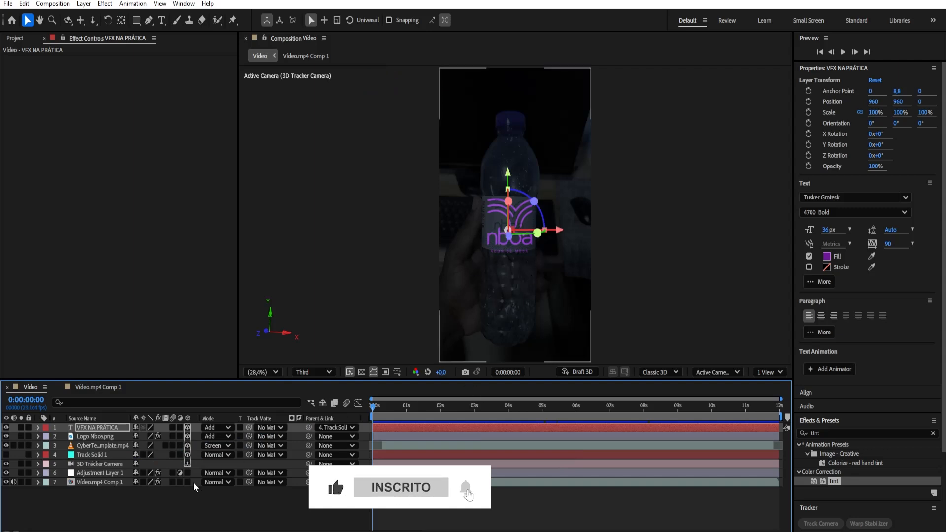
pyautogui.click(331, 427)
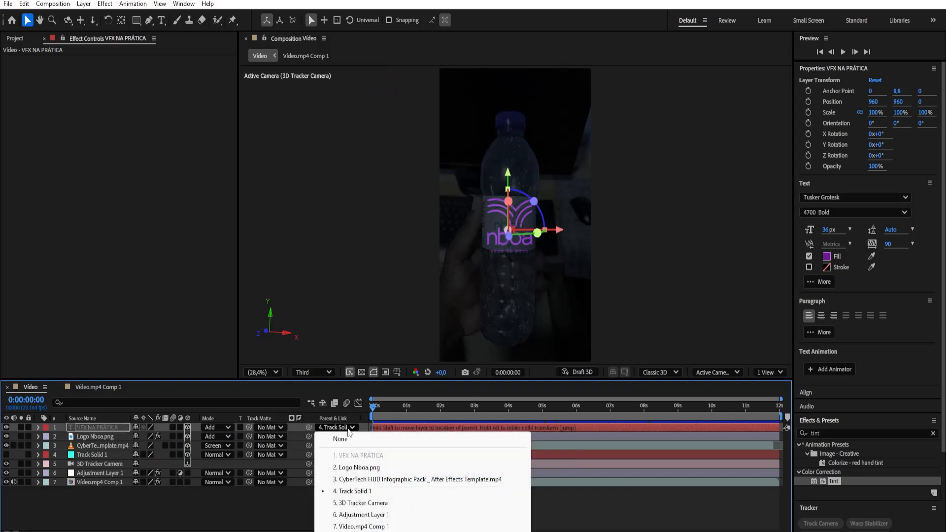
pyautogui.click(341, 440)
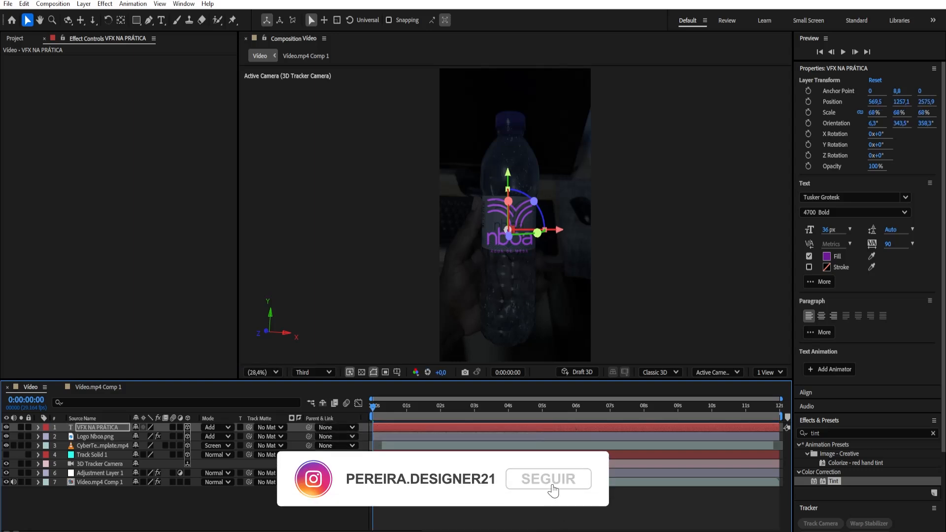
# Scale the text layer up to 722% and place it beside the bottle's logo at about 1046.1, 1035.3, 2693.7
pyautogui.press('s')
pyautogui.moveTo(172, 436); pyautogui.dragTo(388, 463)
pyautogui.moveTo(497, 478); pyautogui.dragTo(537, 486)
pyautogui.moveTo(559, 230); pyautogui.dragTo(588, 229)
pyautogui.moveTo(538, 181); pyautogui.dragTo(538, 169)
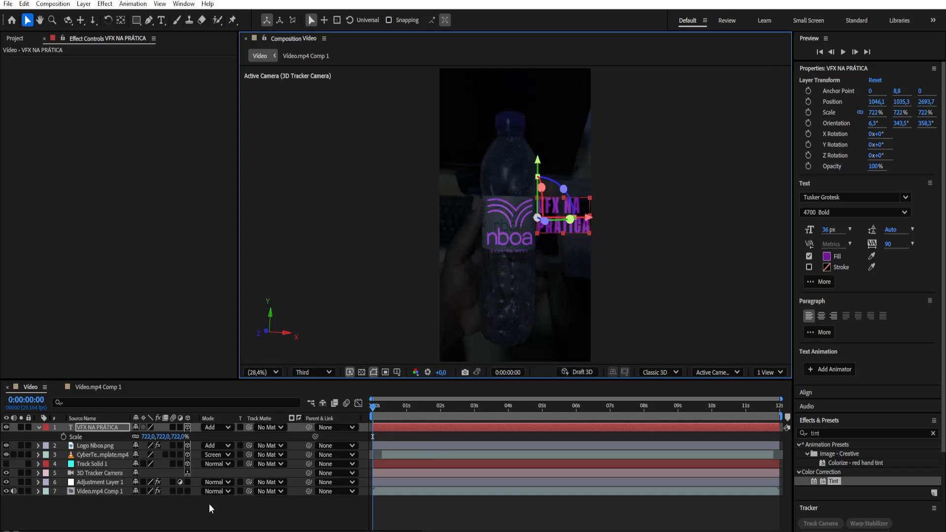
# Rotate the VFX NA PRÁTICA text layer 17° around its Y axis
pyautogui.press('r')
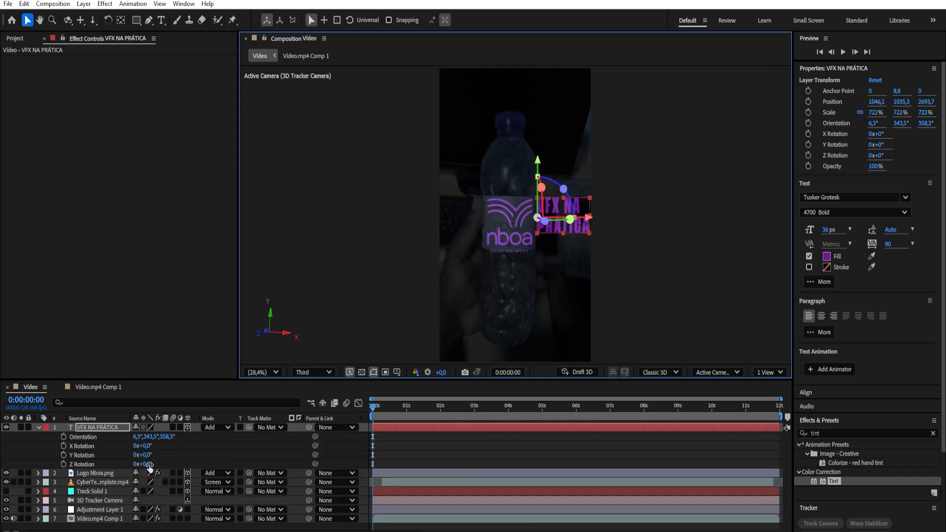
pyautogui.moveTo(149, 467); pyautogui.dragTo(143, 467)
pyautogui.hotkey('ctrl', 'z')
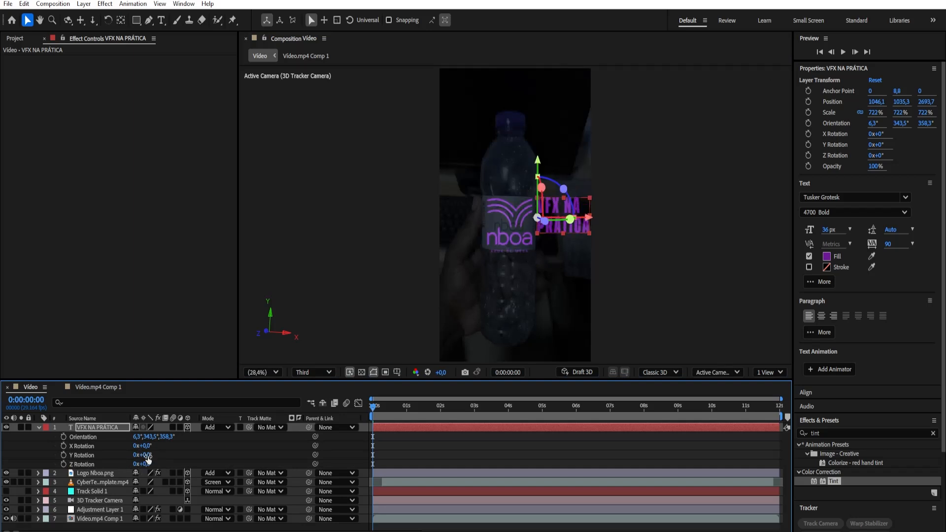
pyautogui.moveTo(144, 456)
pyautogui.mouseDown()
pyautogui.moveTo(156, 458)
pyautogui.moveTo(149, 455)
pyautogui.mouseUp()
pyautogui.click(38, 427)
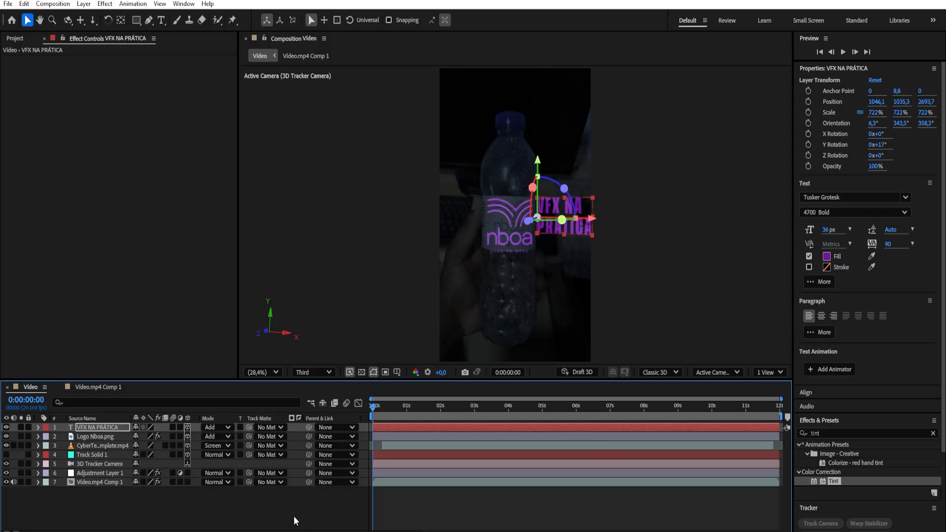
pyautogui.click(291, 517)
# Lower the text layer slightly to about 1048.3, 1110.7, 2702.6 and set its Z rotation to -1°
pyautogui.click(92, 428)
pyautogui.moveTo(538, 161); pyautogui.dragTo(539, 166)
pyautogui.press('r')
pyautogui.moveTo(141, 464); pyautogui.dragTo(145, 466)
pyautogui.click(39, 428)
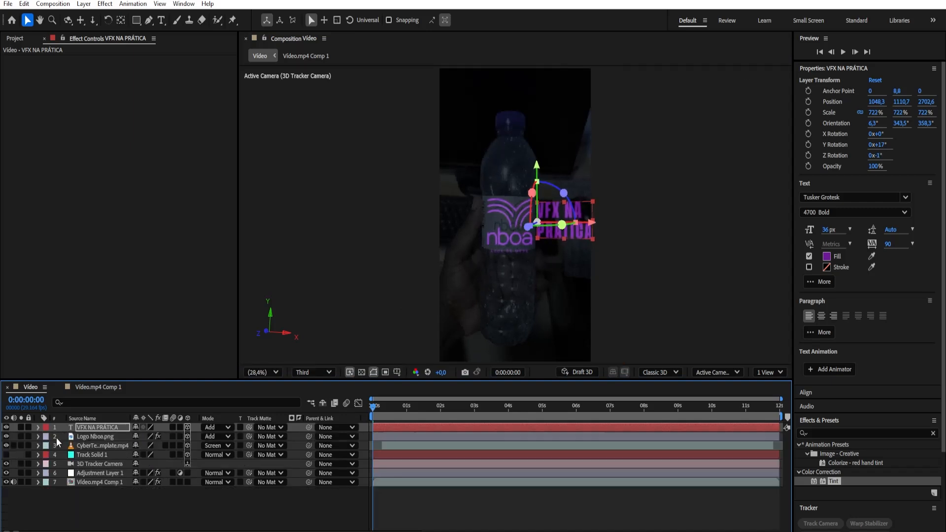
pyautogui.click(116, 495)
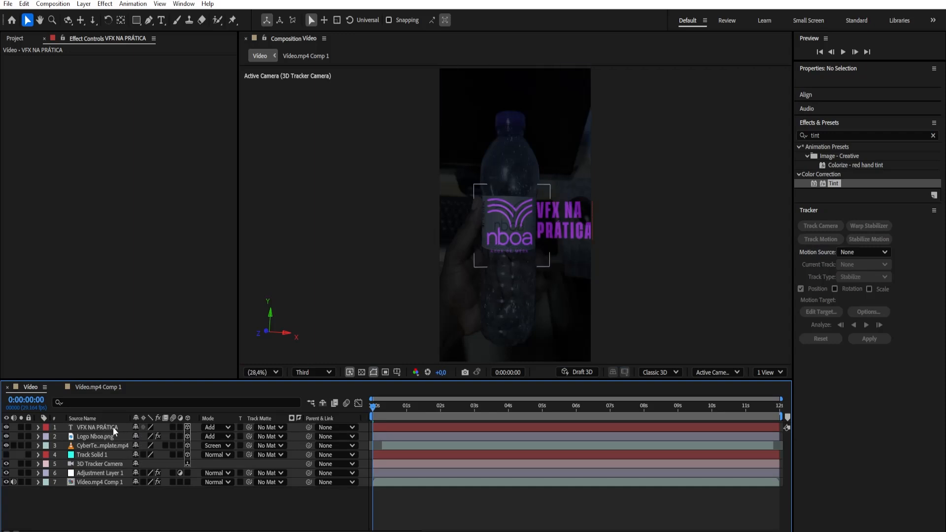
# Reduce the VFX NA PRÁTICA text layer's scale to 580% so it fits inside the frame
pyautogui.click(97, 427)
pyautogui.press('s')
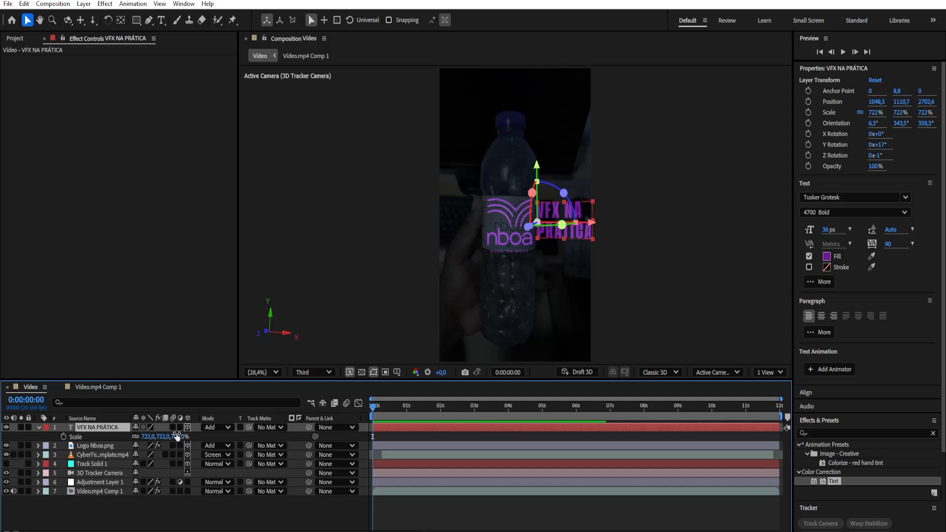
pyautogui.moveTo(177, 436); pyautogui.dragTo(118, 450)
pyautogui.click(210, 524)
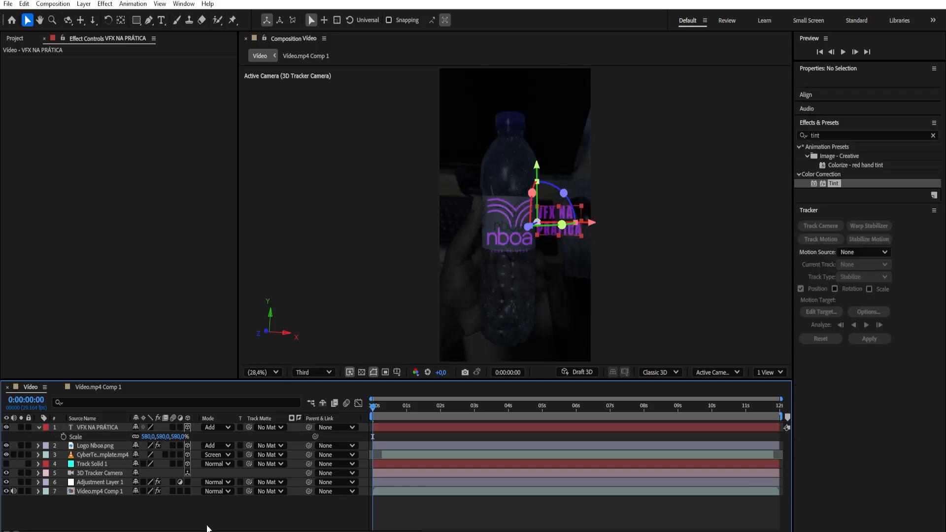
pyautogui.click(38, 427)
# Preview the composition with the tracked text, save the project and return to the first frame
pyautogui.press('space')
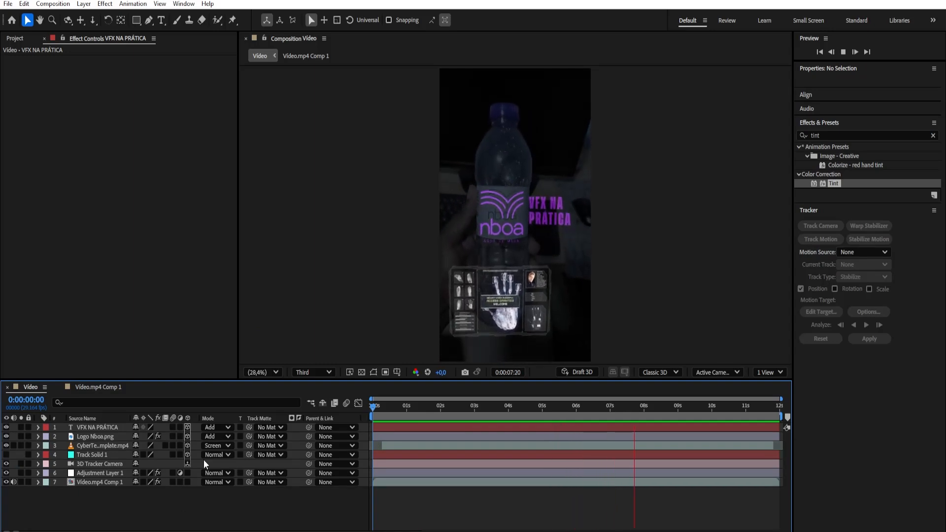
pyautogui.press('space')
pyautogui.hotkey('ctrl', 's')
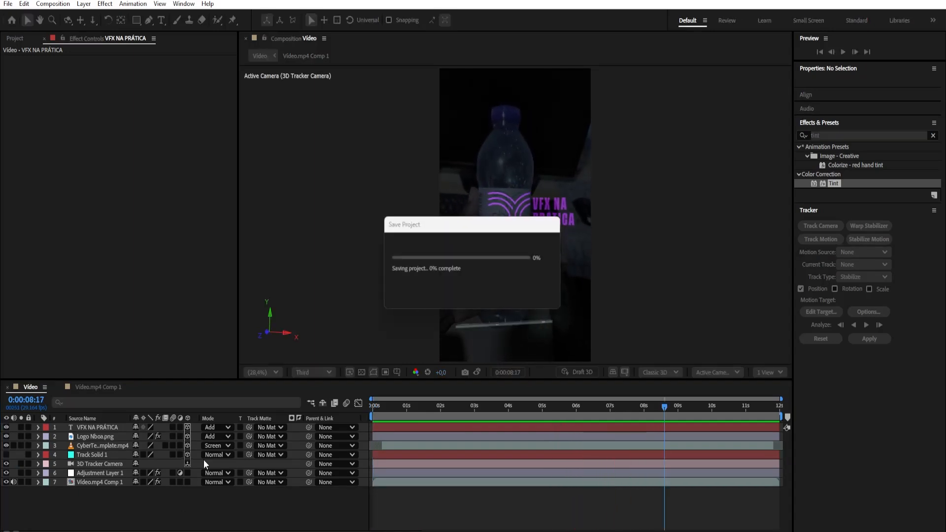
pyautogui.moveTo(396, 412); pyautogui.dragTo(372, 456)
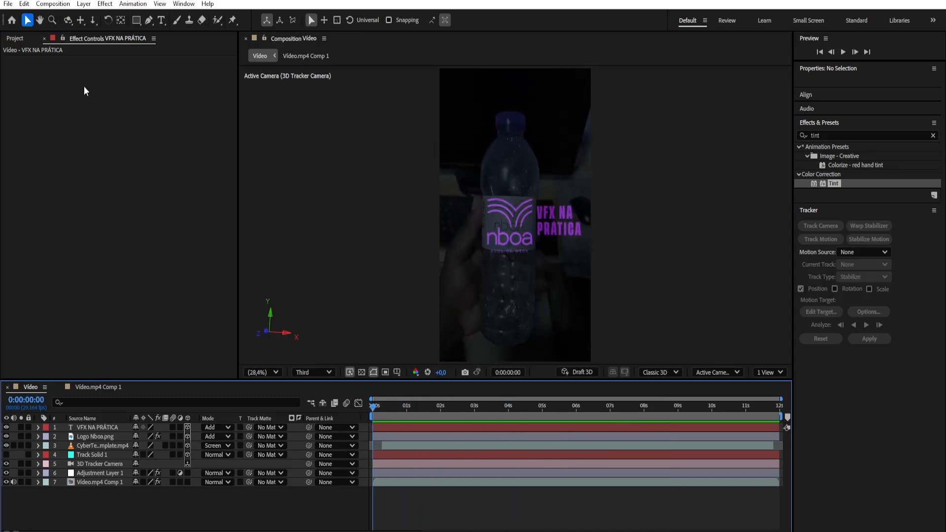
# Open the CyberTech HUD Infographic Pack footage and set its In point to 0:03:32:05
pyautogui.click(14, 38)
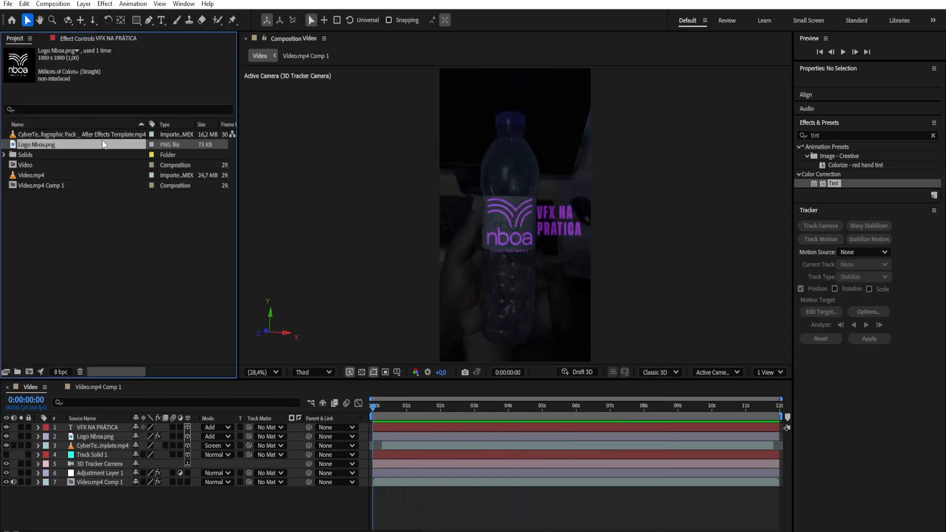
pyautogui.doubleClick(39, 136)
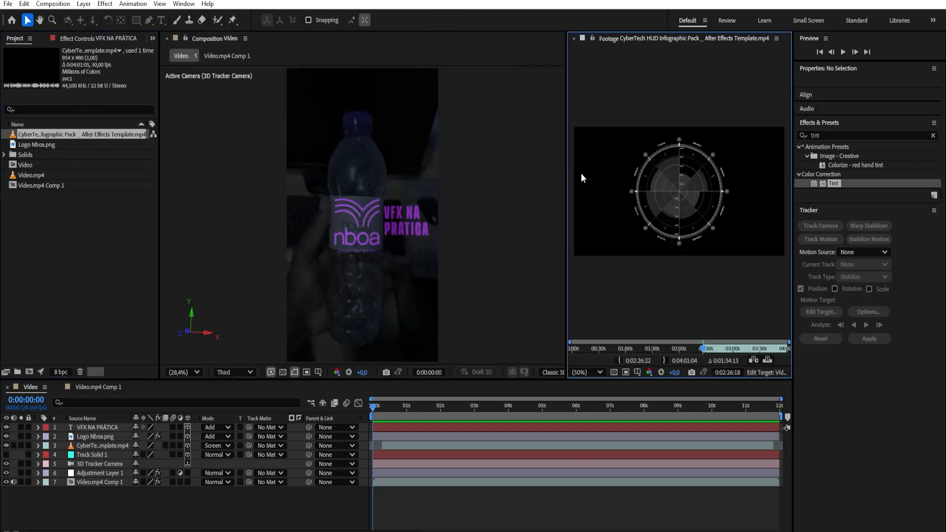
pyautogui.moveTo(568, 182); pyautogui.dragTo(499, 183)
pyautogui.moveTo(678, 351); pyautogui.dragTo(753, 354)
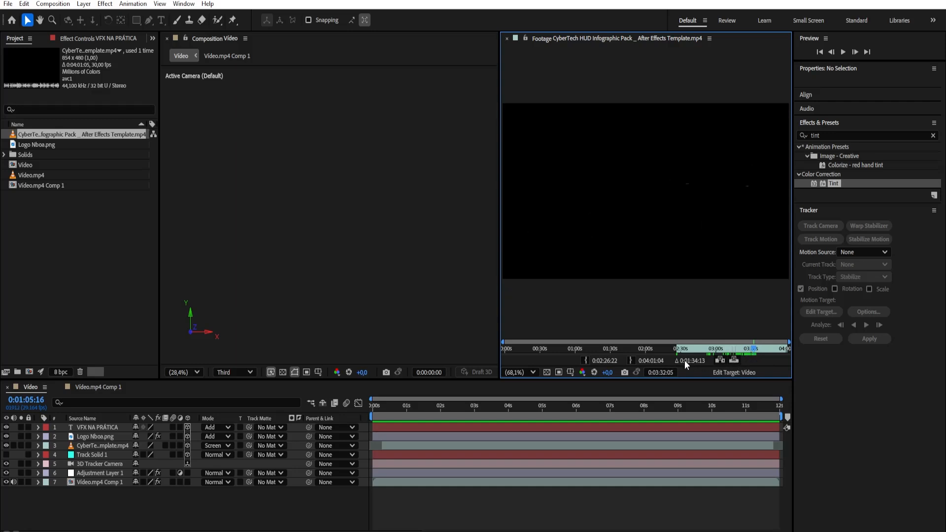
pyautogui.click(585, 360)
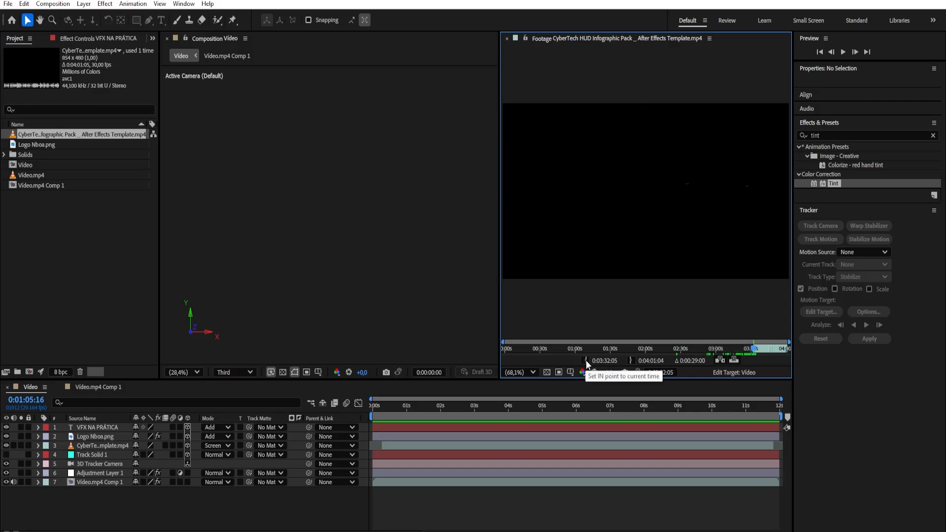
pyautogui.click(506, 38)
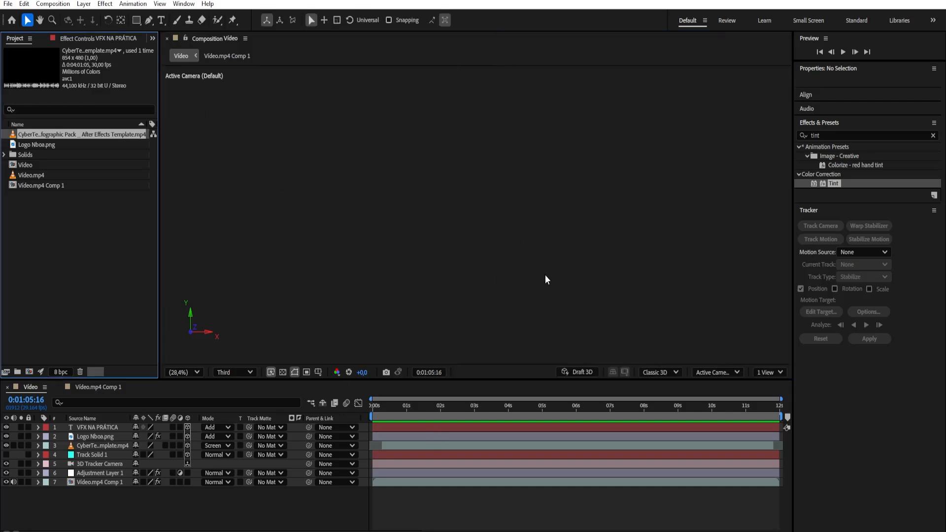
# Add the trimmed CyberTech HUD footage as the top layer of the Video composition, starting at 0:00:00:00
pyautogui.moveTo(402, 406); pyautogui.dragTo(363, 410)
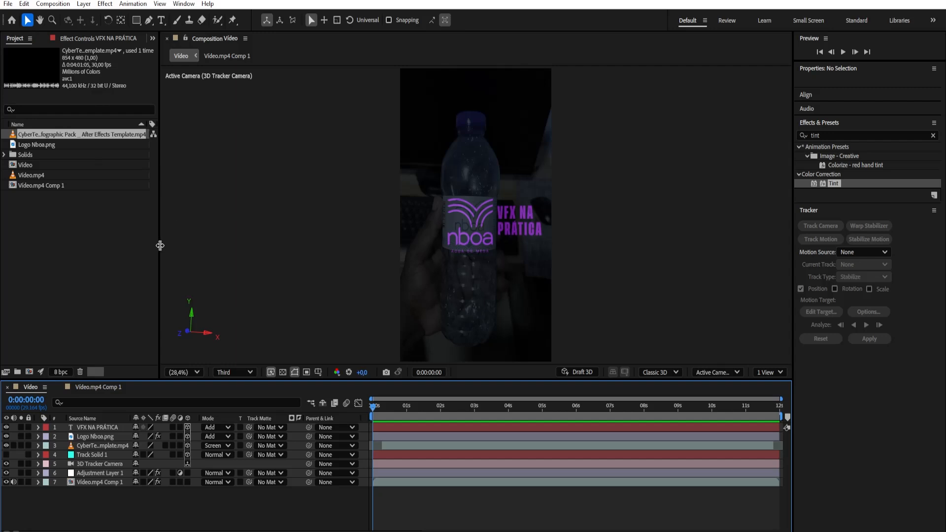
pyautogui.moveTo(160, 245); pyautogui.dragTo(252, 252)
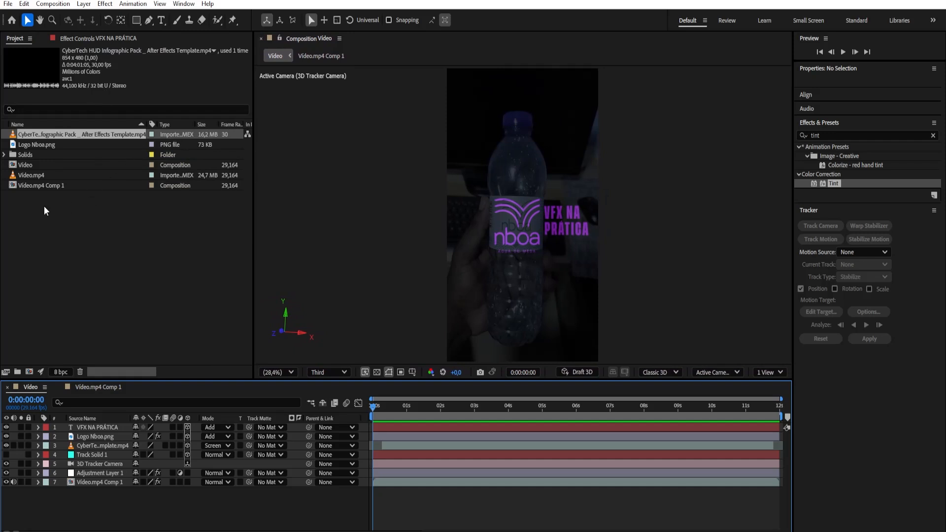
pyautogui.moveTo(52, 135); pyautogui.dragTo(100, 425)
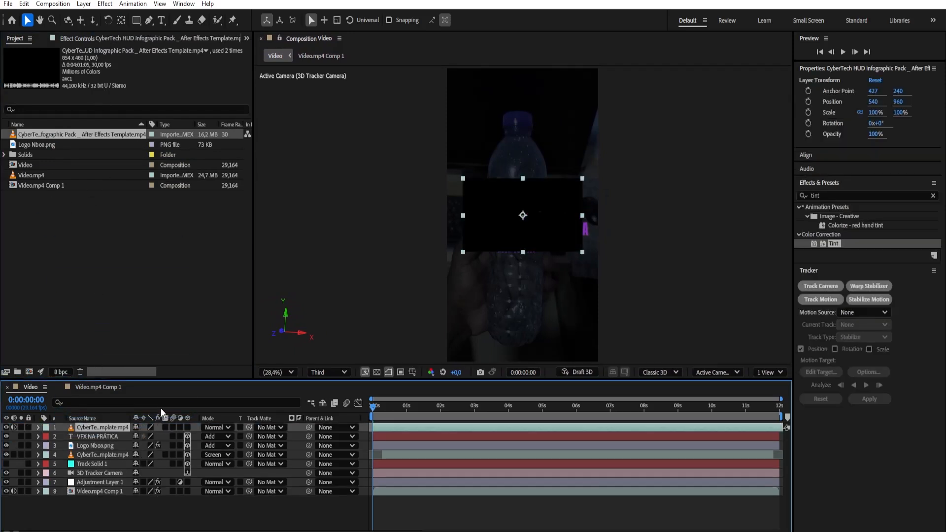
# Rename the existing tracked CyberTech HUD layer, the one in Screen mode, as Mão
pyautogui.click(96, 456)
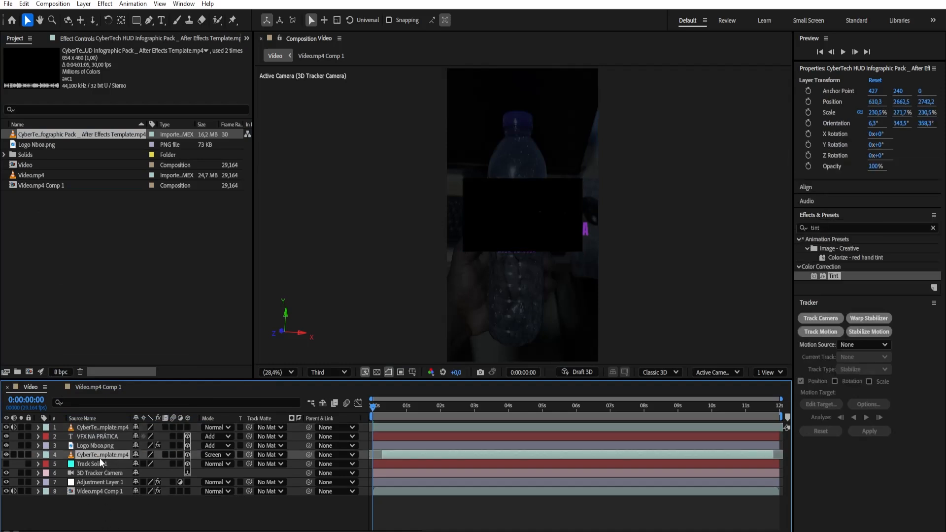
pyautogui.press('Return')
pyautogui.write('Mão')
pyautogui.press('Return')
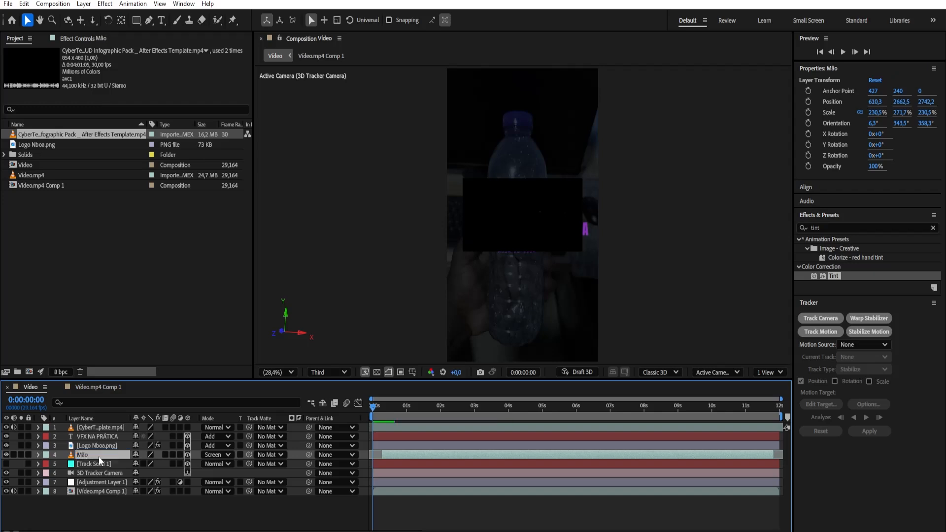
# Rename the top CyberTech HUD layer as Carregar
pyautogui.click(107, 427)
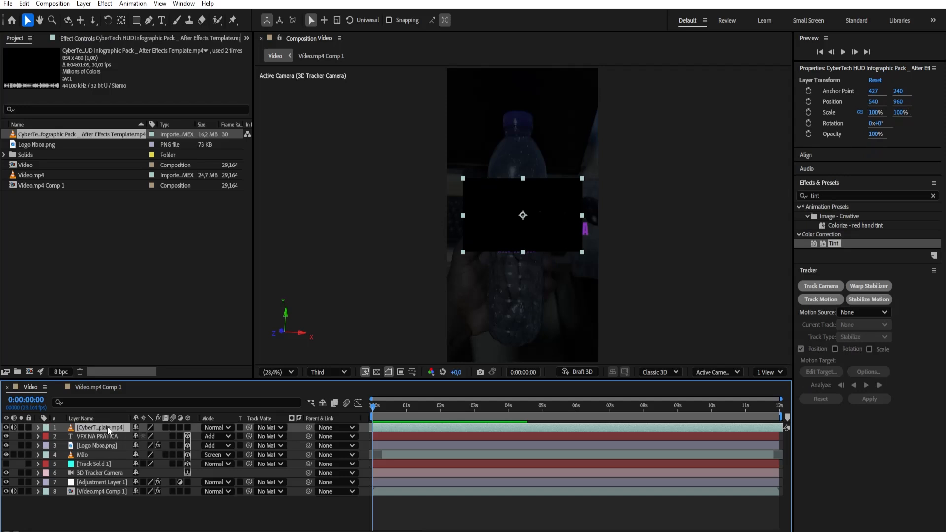
pyautogui.press('Return')
pyautogui.write('Carregar')
pyautogui.press('Return')
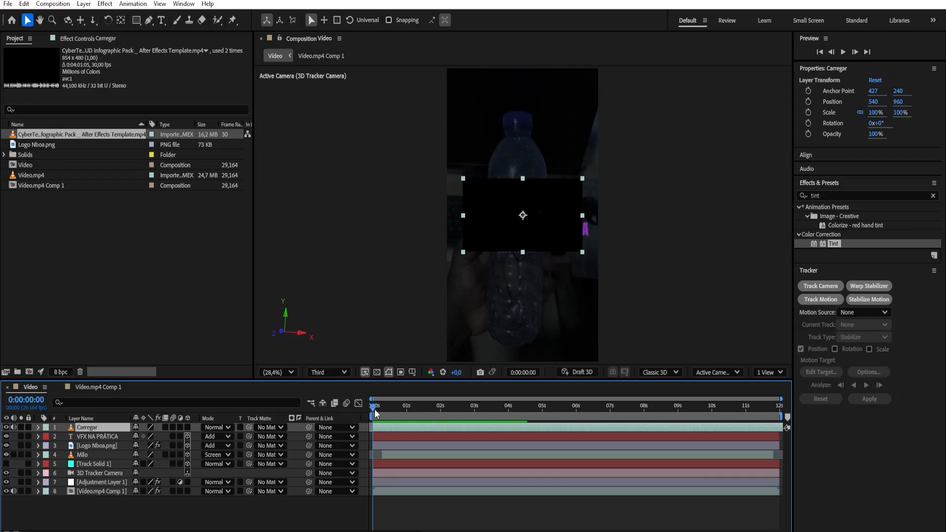
# Split the Carregar layer at 0:00:04:07 and delete the part after the cut
pyautogui.moveTo(374, 408); pyautogui.dragTo(518, 417)
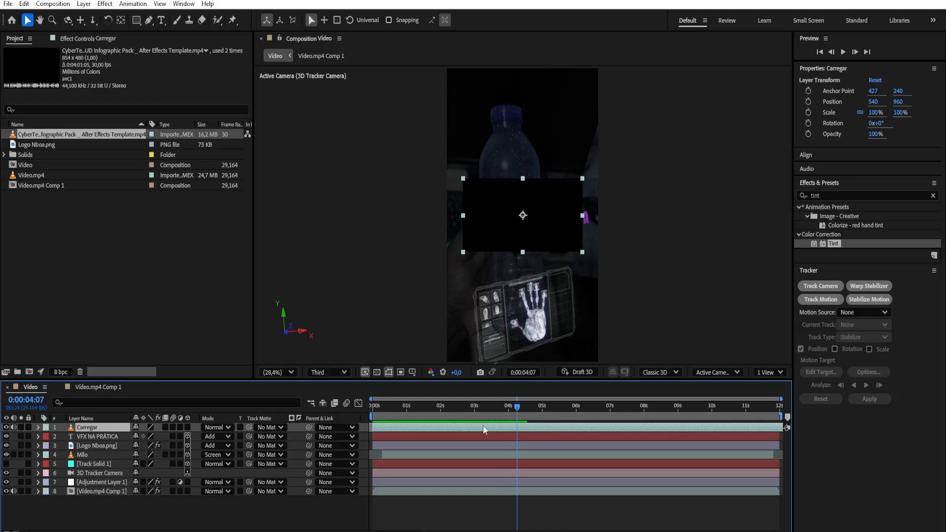
pyautogui.hotkey('ctrl', 'shift', 'd')
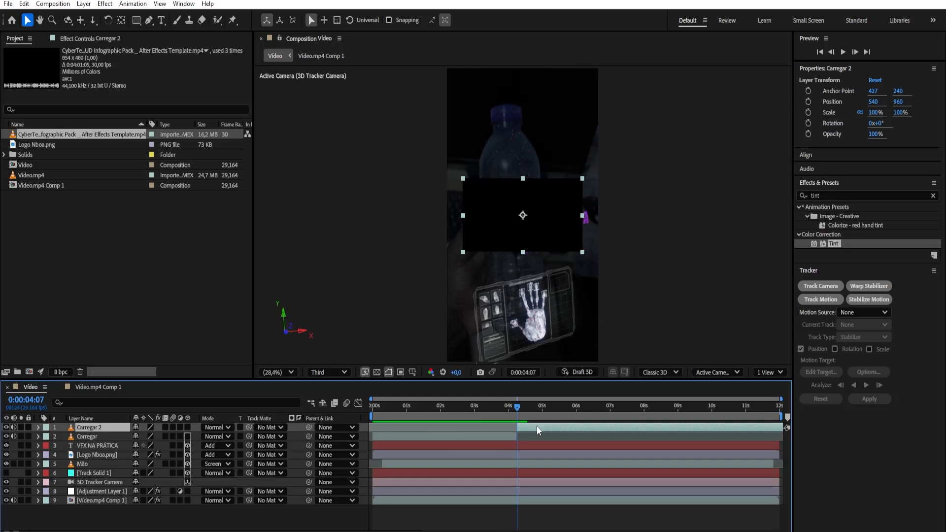
pyautogui.press('Delete')
# Make the Carregar layer 3D and parent it to the Mão layer
pyautogui.moveTo(421, 409); pyautogui.dragTo(371, 424)
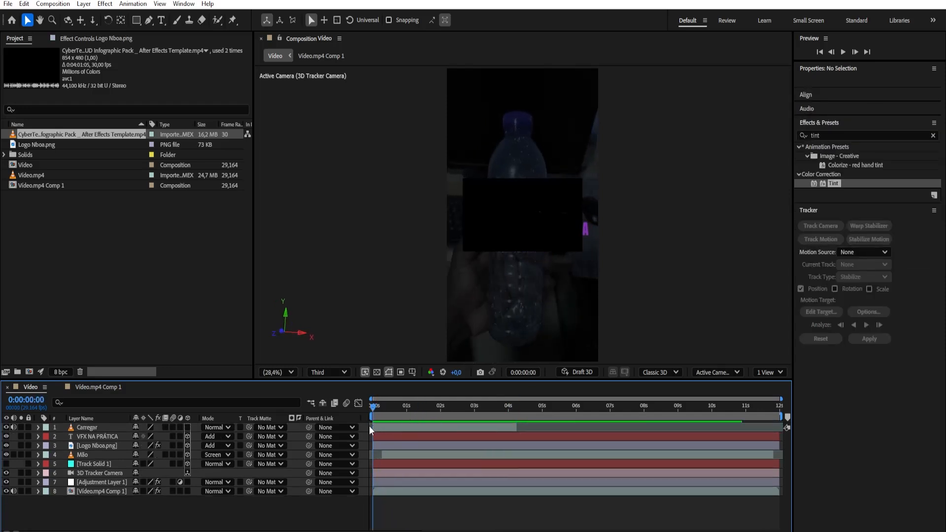
pyautogui.click(187, 427)
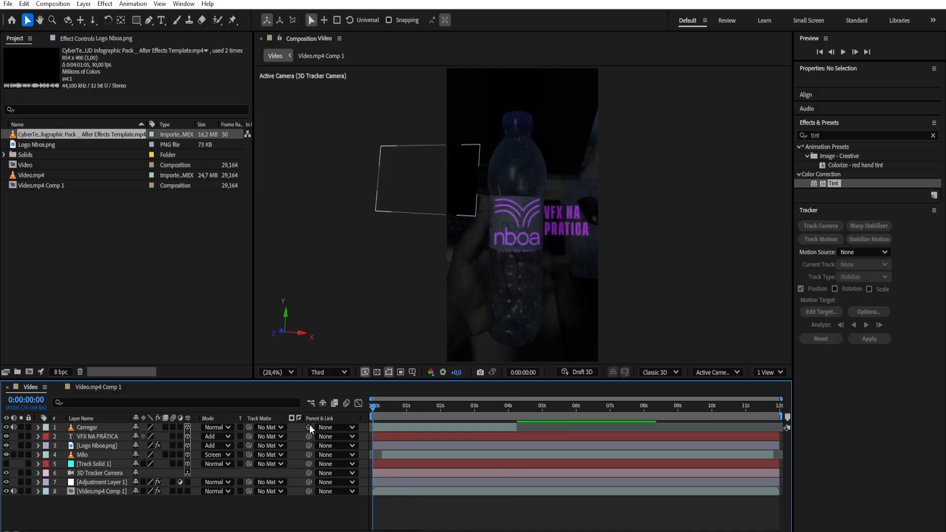
pyautogui.moveTo(310, 427); pyautogui.dragTo(97, 454)
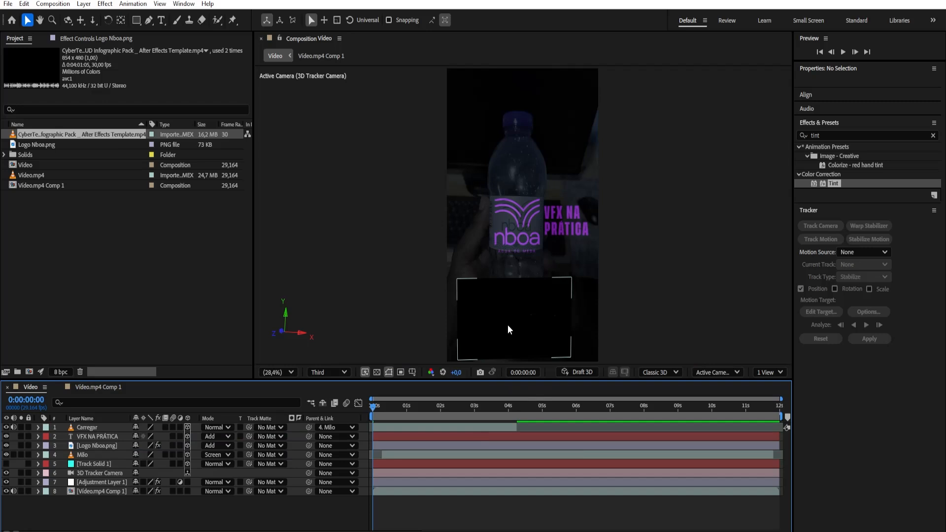
# Move the Carregar layer up over the bottle's upper part, to Y position -765, and preview its animation
pyautogui.click(95, 428)
pyautogui.moveTo(515, 264); pyautogui.dragTo(522, 87)
pyautogui.moveTo(373, 407); pyautogui.dragTo(427, 412)
pyautogui.press('space')
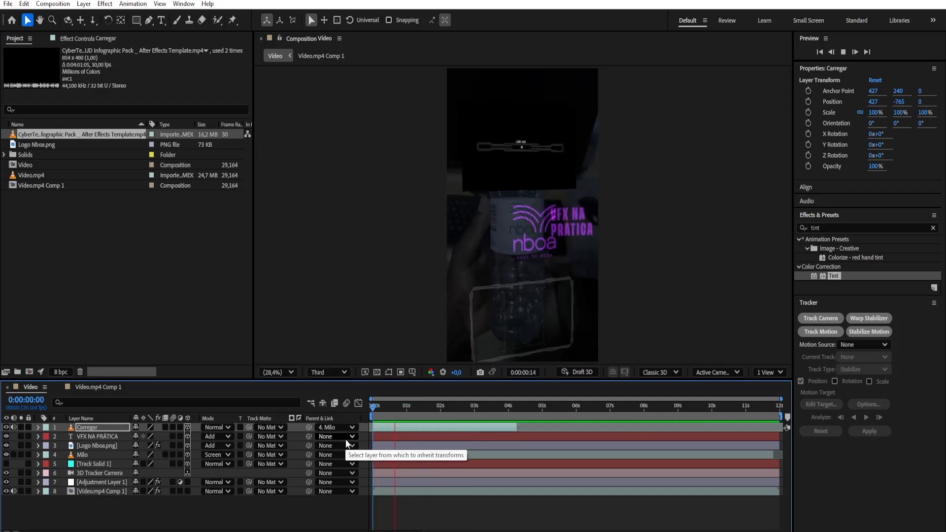
pyautogui.press('space')
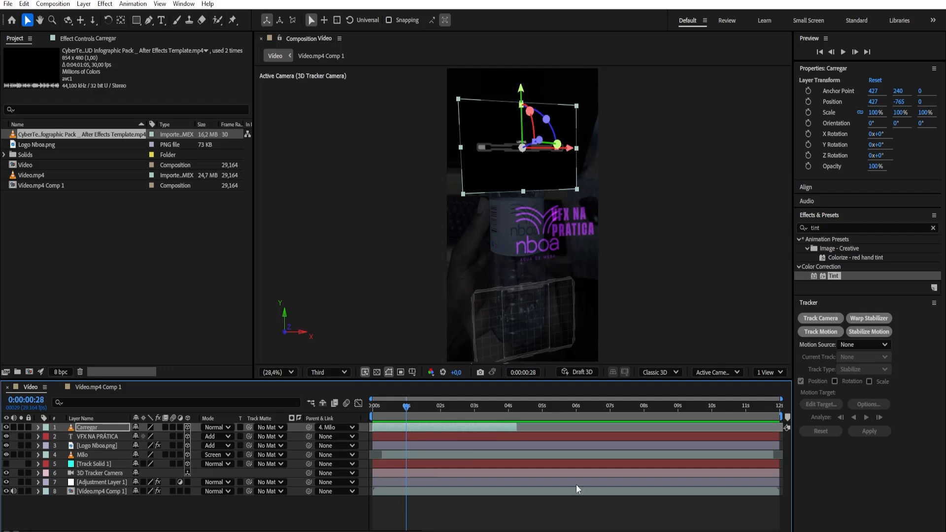
pyautogui.press('Home')
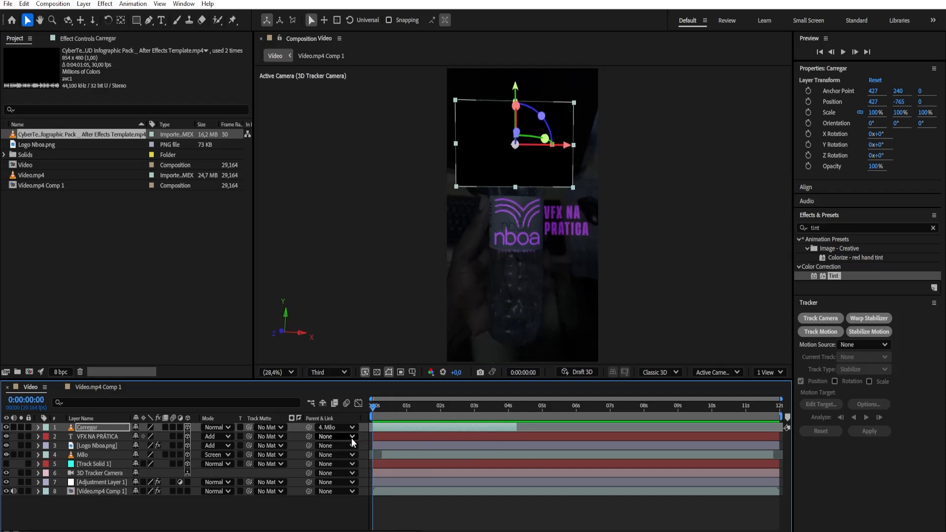
pyautogui.press('space')
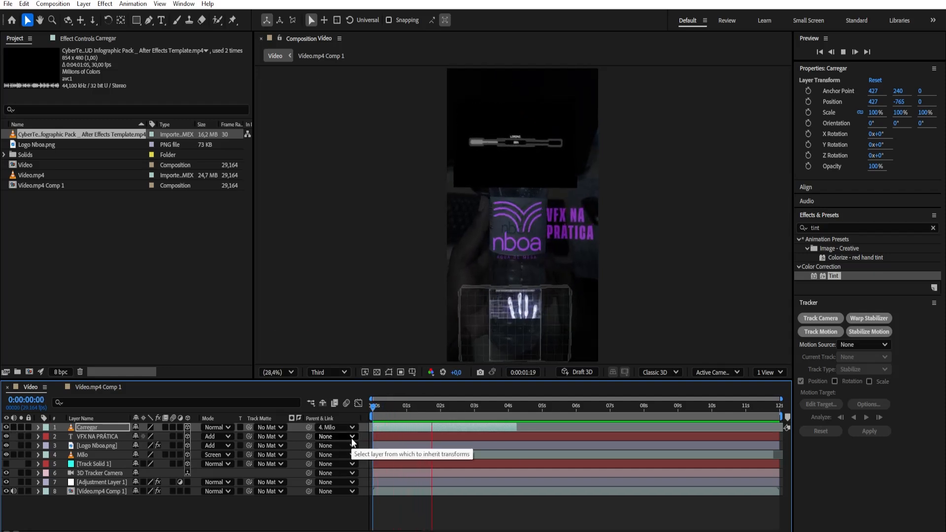
pyautogui.press('space')
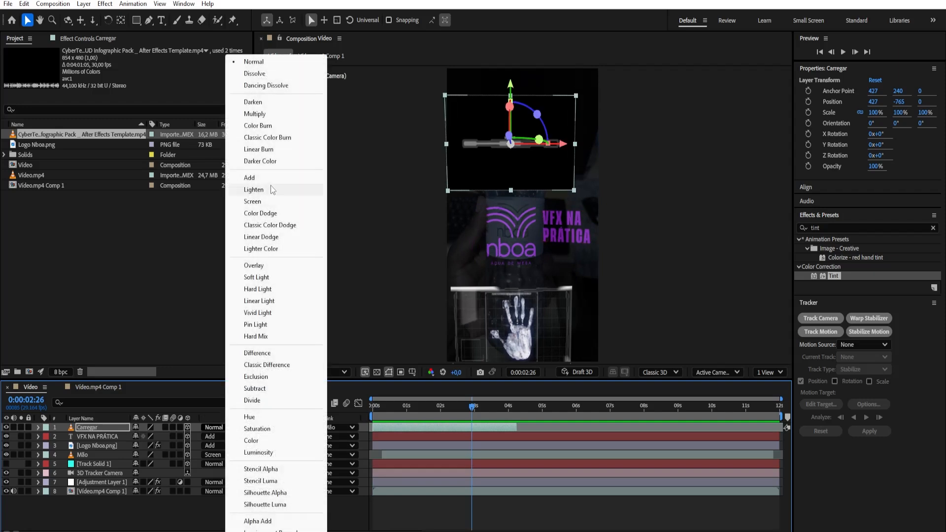
# Set the Carregar layer's blending mode to Screen and its scale to 57%
pyautogui.click(254, 200)
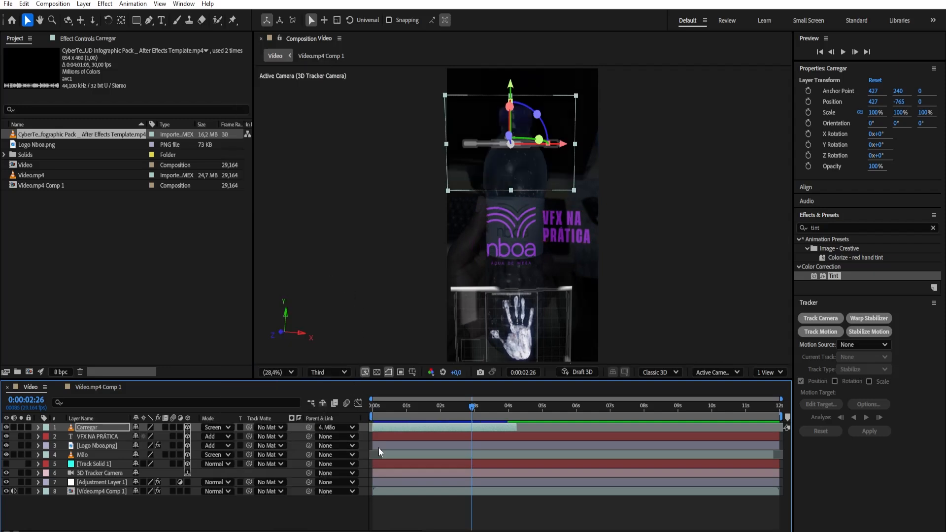
pyautogui.press('s')
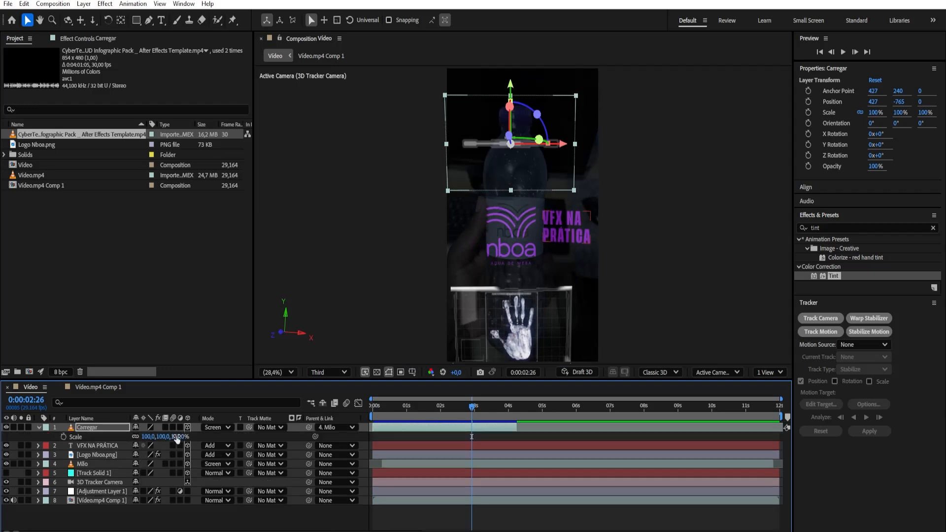
pyautogui.moveTo(175, 437); pyautogui.dragTo(160, 444)
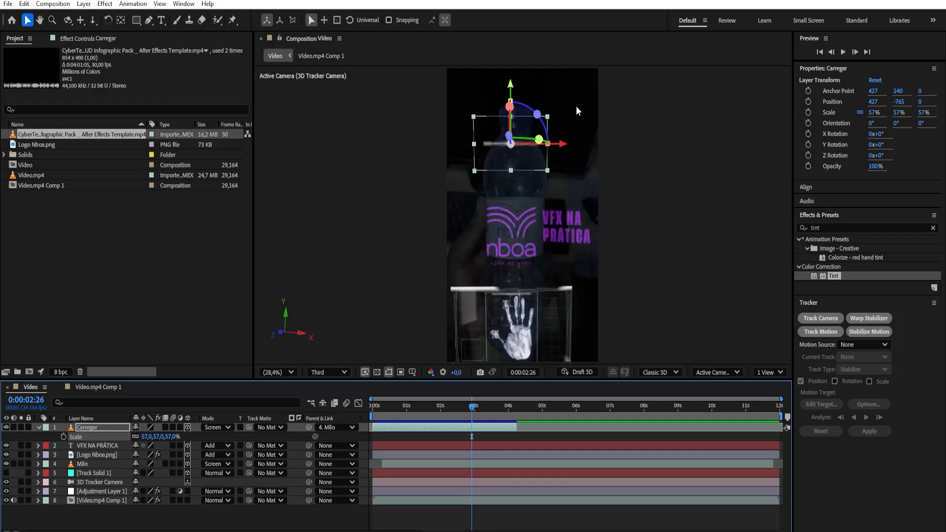
# Move the Carregar layer just below the bottle cap, to X 436.3 and Y -846.8, and preview the composition
pyautogui.moveTo(510, 83); pyautogui.dragTo(512, 70)
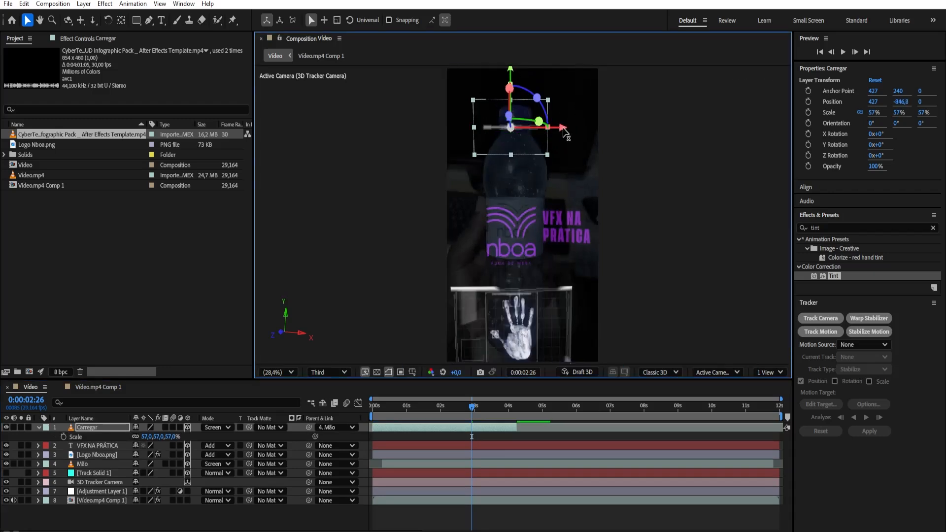
pyautogui.moveTo(563, 129); pyautogui.dragTo(564, 130)
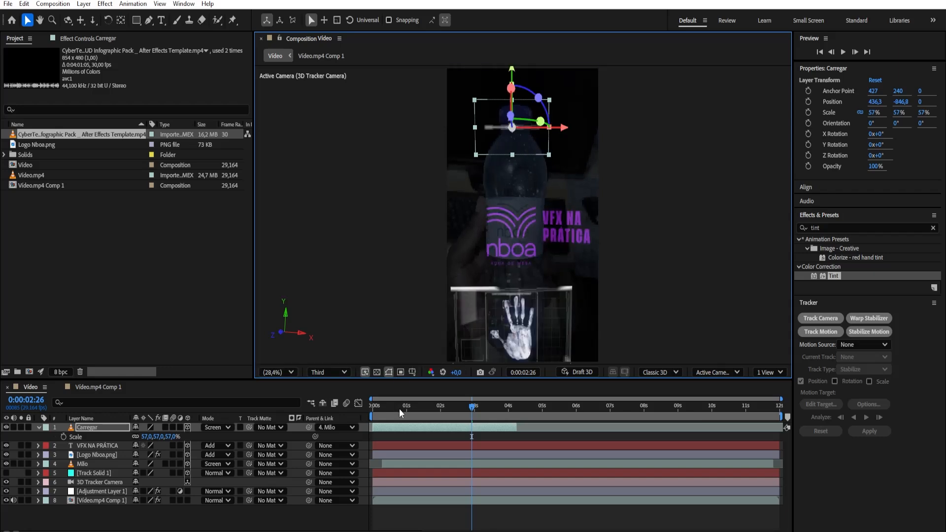
pyautogui.moveTo(394, 406); pyautogui.dragTo(365, 434)
pyautogui.press('space')
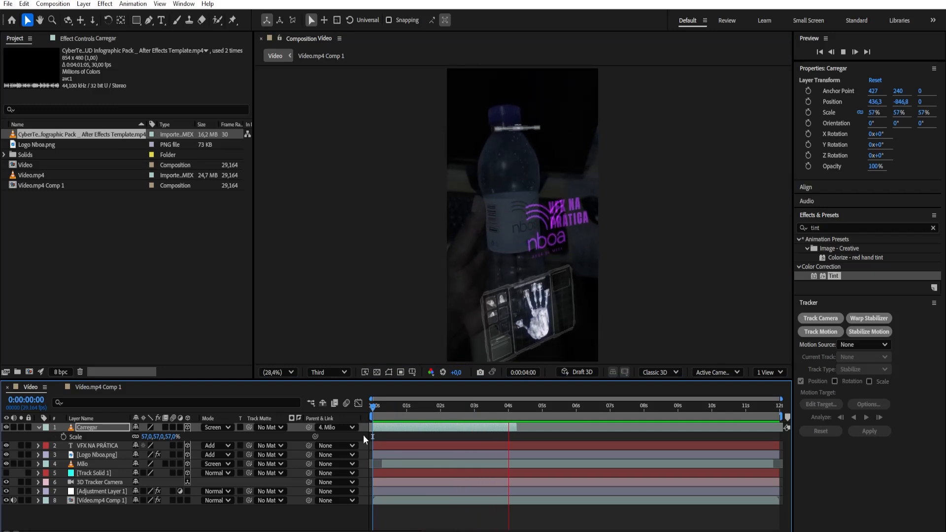
pyautogui.press('space')
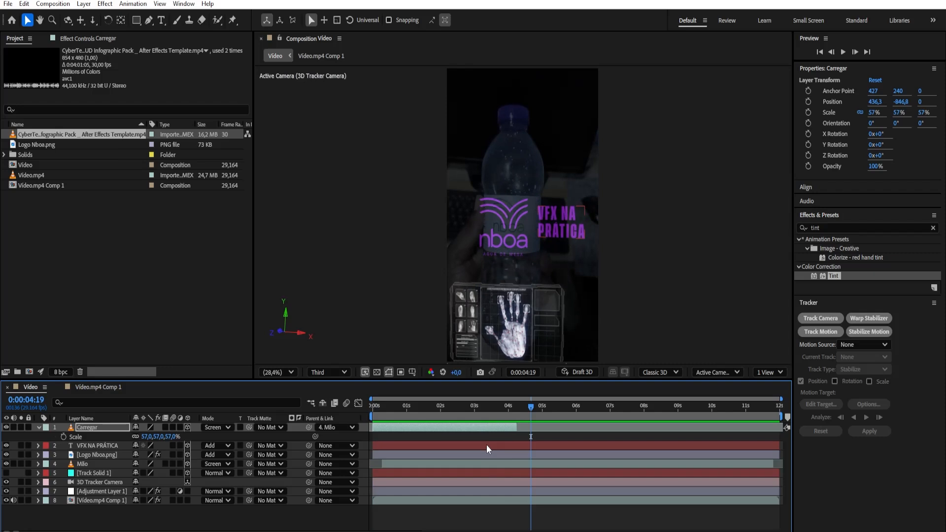
pyautogui.click(38, 427)
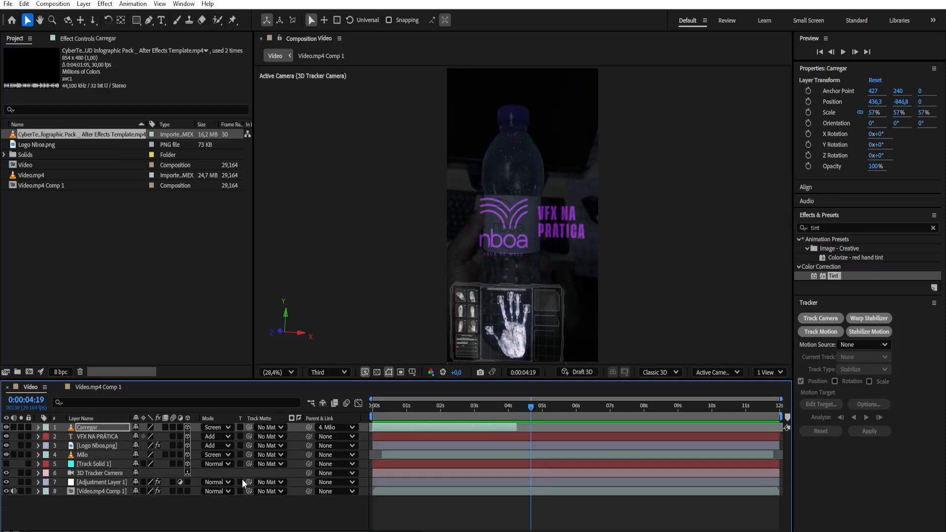
pyautogui.click(244, 508)
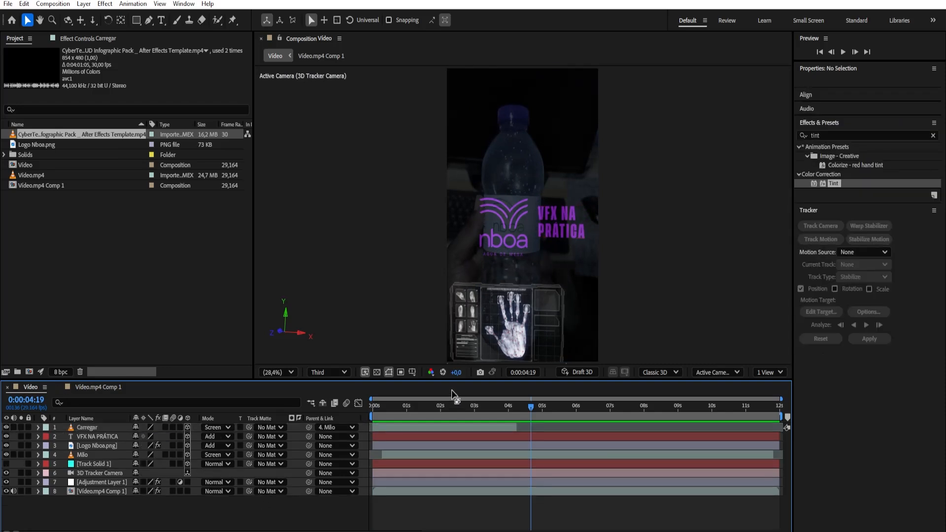
# Shift the Logo Nboa.png layer so that it starts at 0:00:00:14
pyautogui.moveTo(425, 410); pyautogui.dragTo(374, 433)
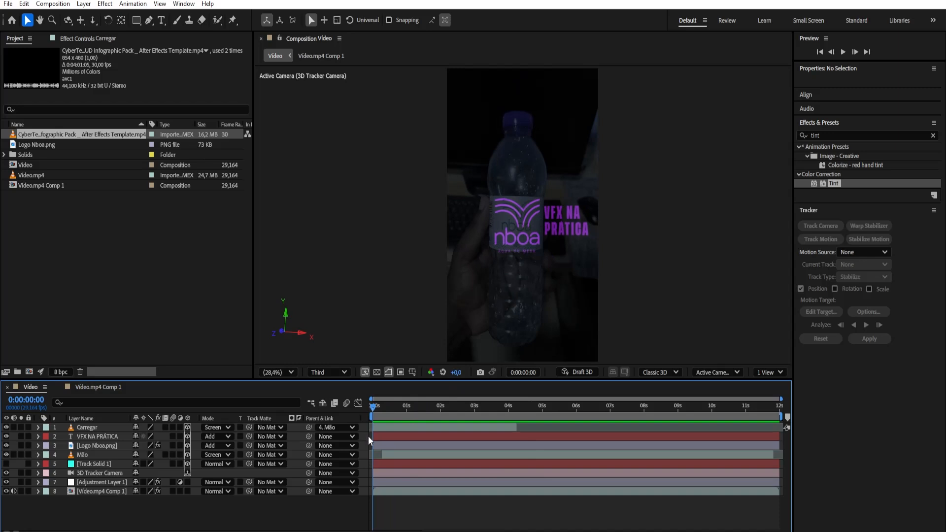
pyautogui.click(90, 445)
pyautogui.moveTo(382, 531); pyautogui.dragTo(386, 531)
pyautogui.moveTo(377, 412); pyautogui.dragTo(401, 413)
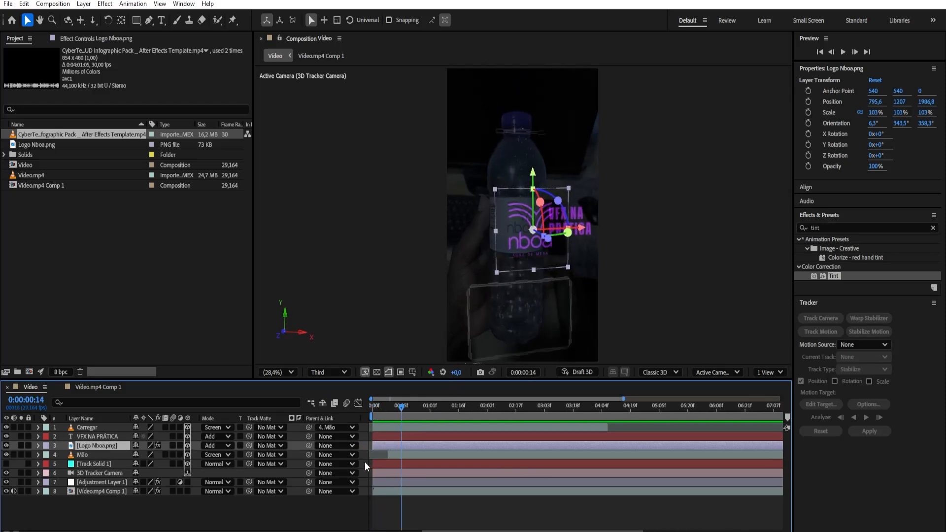
pyautogui.moveTo(383, 451); pyautogui.dragTo(409, 448)
# Shift the VFX NA PRÁTICA text to start shortly after the logo and the Mão layer to start at 0:00:01:08
pyautogui.moveTo(409, 404); pyautogui.dragTo(445, 413)
pyautogui.click(428, 411)
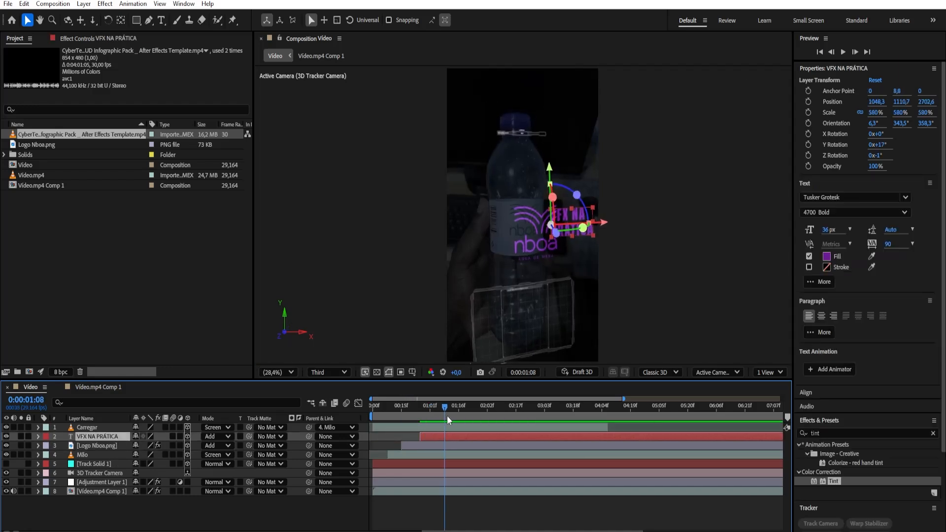
pyautogui.click(94, 454)
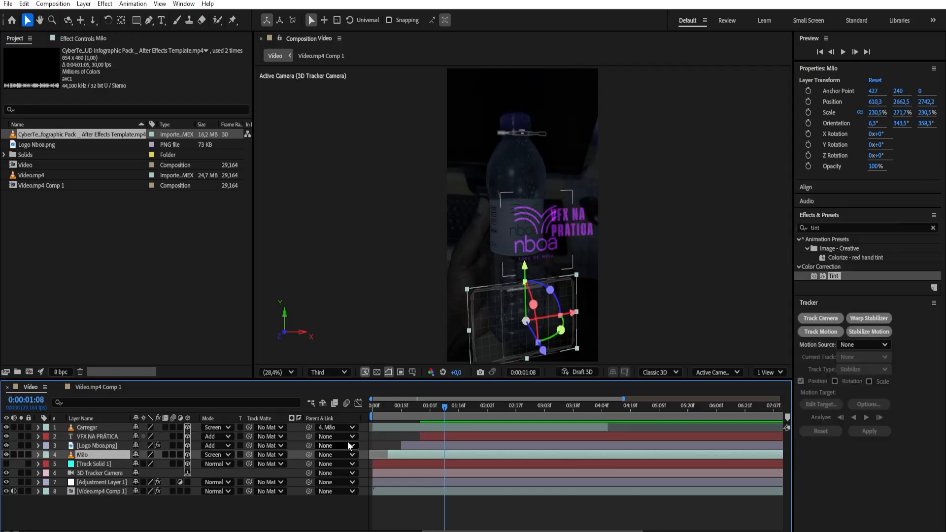
pyautogui.moveTo(407, 454); pyautogui.dragTo(464, 456)
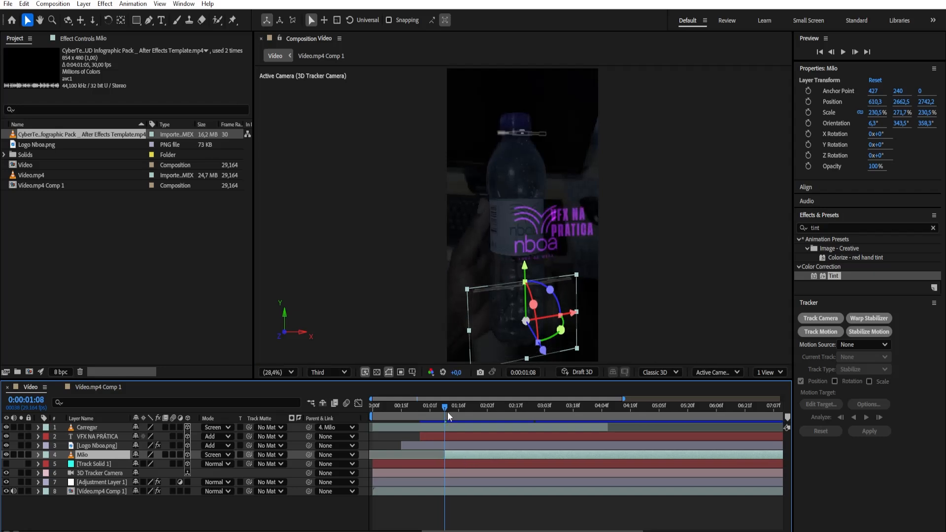
# Shift the Carregar layer so that it starts at 0:00:04:17, and preview the composition from the first frame
pyautogui.moveTo(448, 407); pyautogui.dragTo(628, 412)
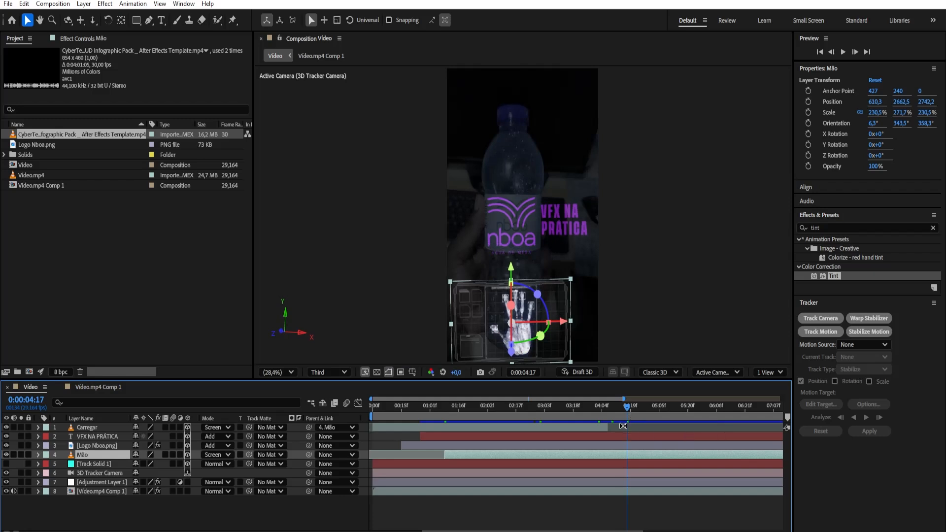
pyautogui.moveTo(557, 427); pyautogui.dragTo(725, 445)
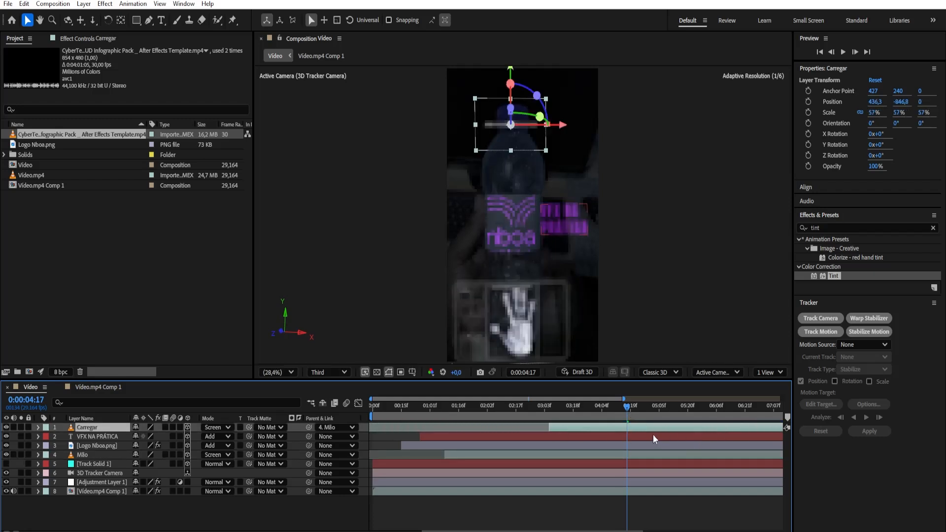
pyautogui.moveTo(640, 429); pyautogui.dragTo(717, 433)
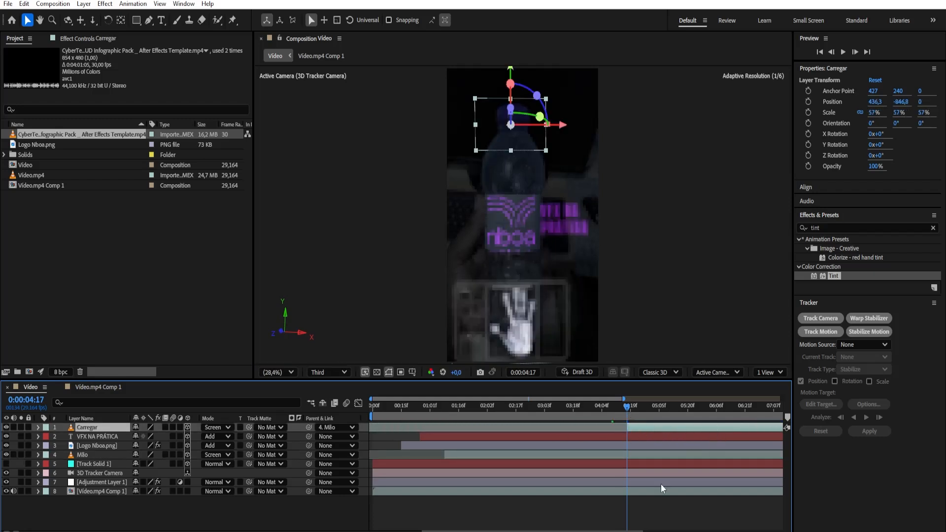
pyautogui.moveTo(401, 531); pyautogui.dragTo(381, 531)
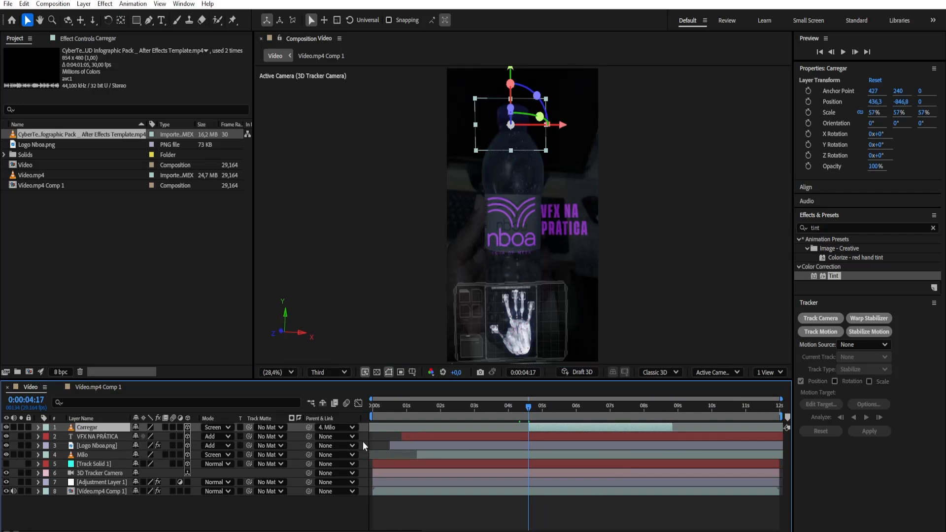
pyautogui.press('Home')
pyautogui.press('space')
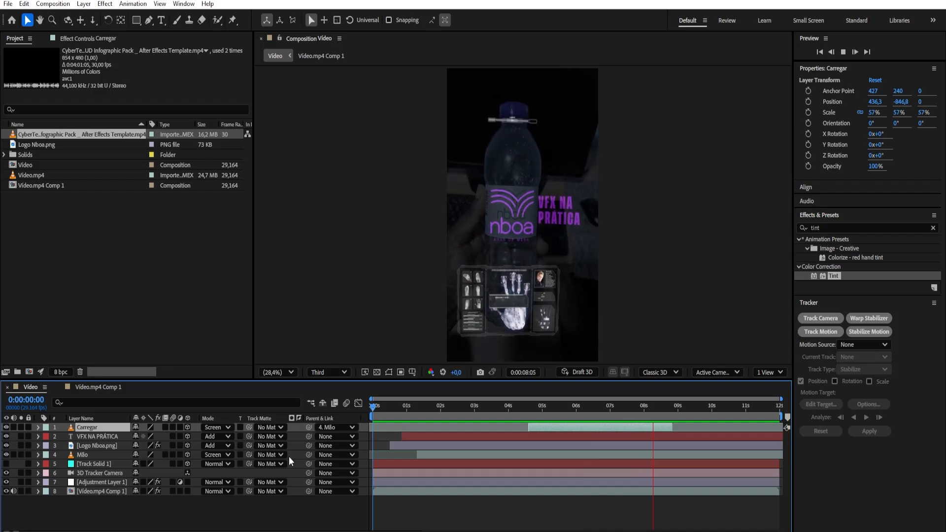
pyautogui.press('space')
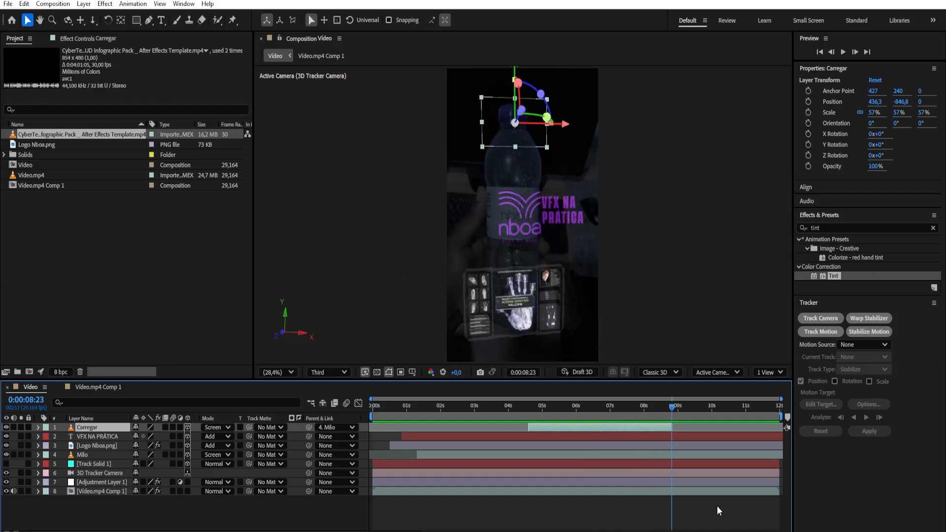
# Switch to VLC and skim the reference video Garrafa Nboa.mp4 to check which HUD infographics it uses, then return to After Effects
pyautogui.hotkey('alt', 'Tab')
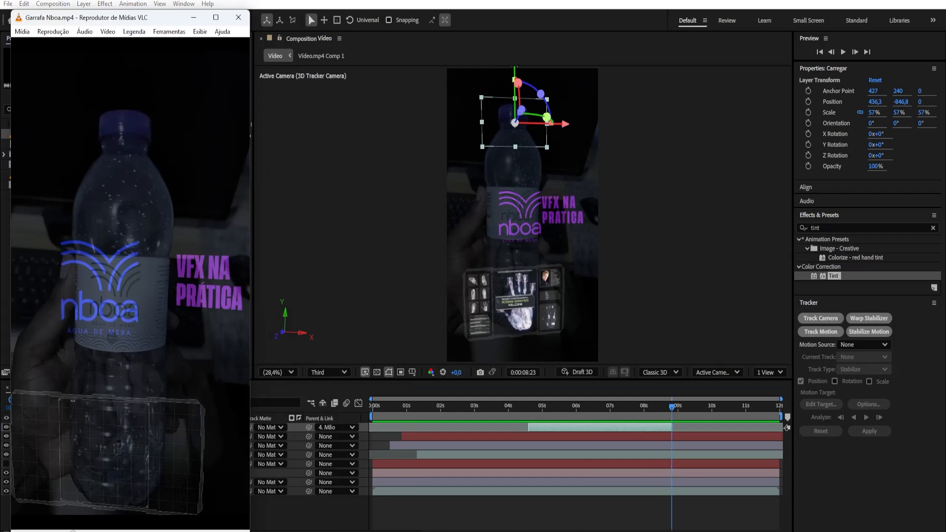
pyautogui.moveTo(74, 531); pyautogui.dragTo(164, 531)
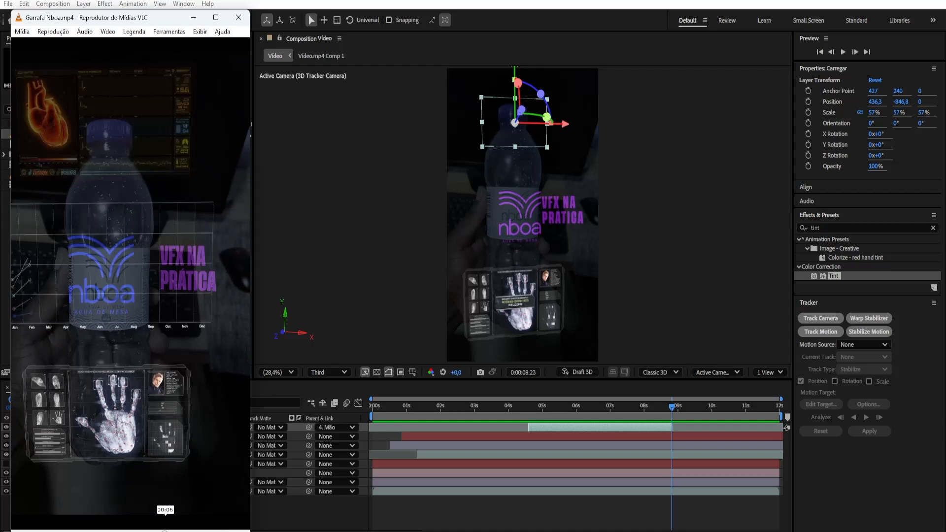
pyautogui.click(193, 18)
# Open the CyberTech HUD footage, find the heart monitor infographic, and set the clip's in point at 0:00:16:03
pyautogui.doubleClick(55, 135)
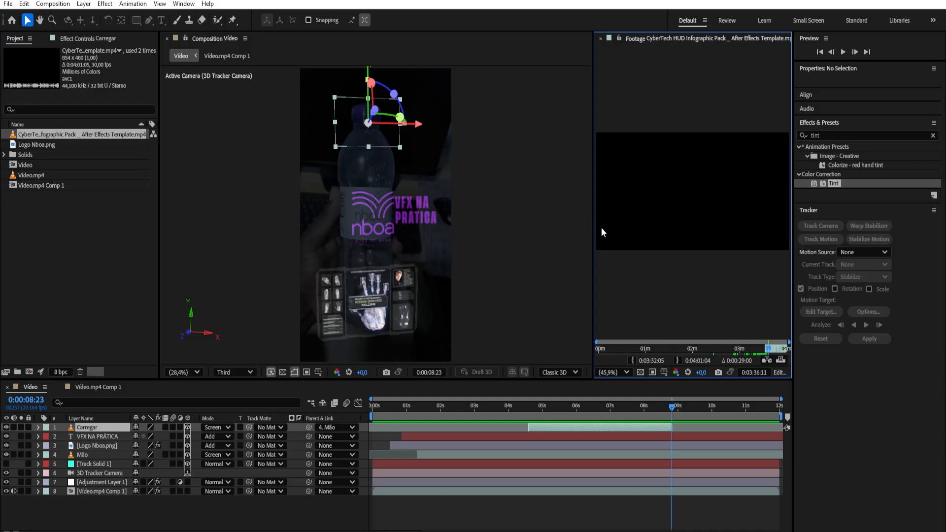
pyautogui.moveTo(593, 230); pyautogui.dragTo(525, 231)
pyautogui.click(560, 348)
pyautogui.moveTo(559, 349)
pyautogui.mouseDown()
pyautogui.moveTo(537, 351)
pyautogui.moveTo(549, 350)
pyautogui.mouseUp()
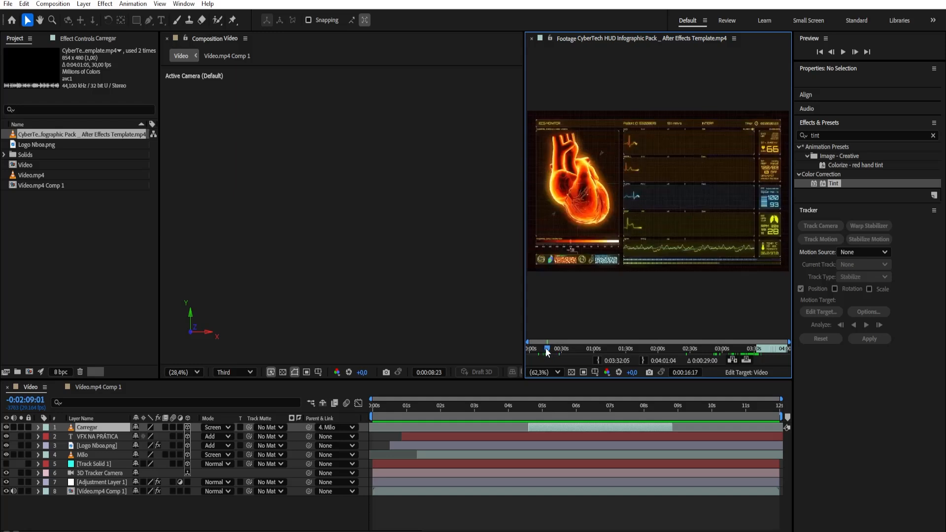
pyautogui.click(549, 348)
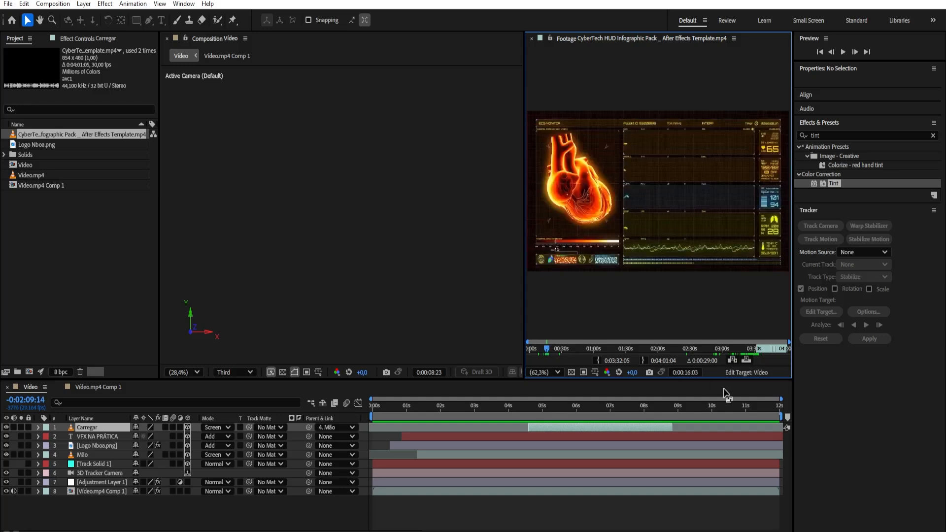
pyautogui.click(597, 361)
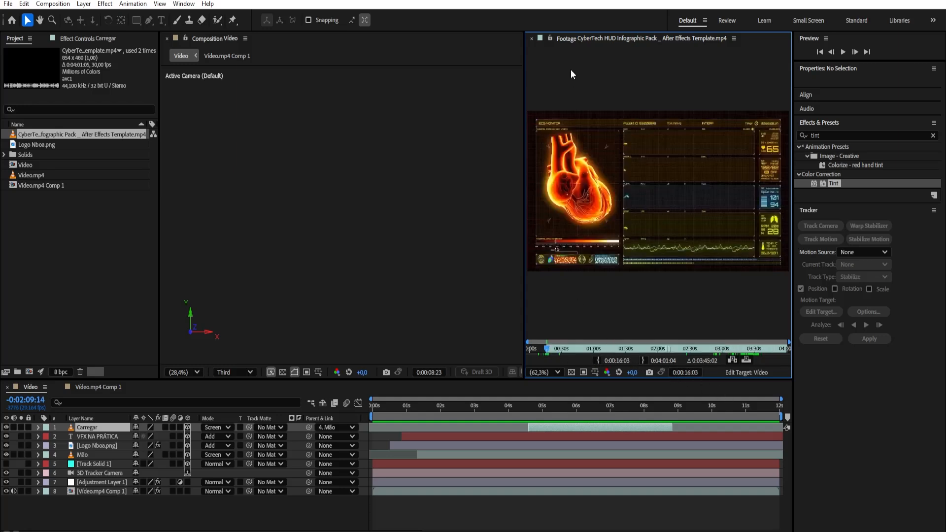
pyautogui.click(532, 39)
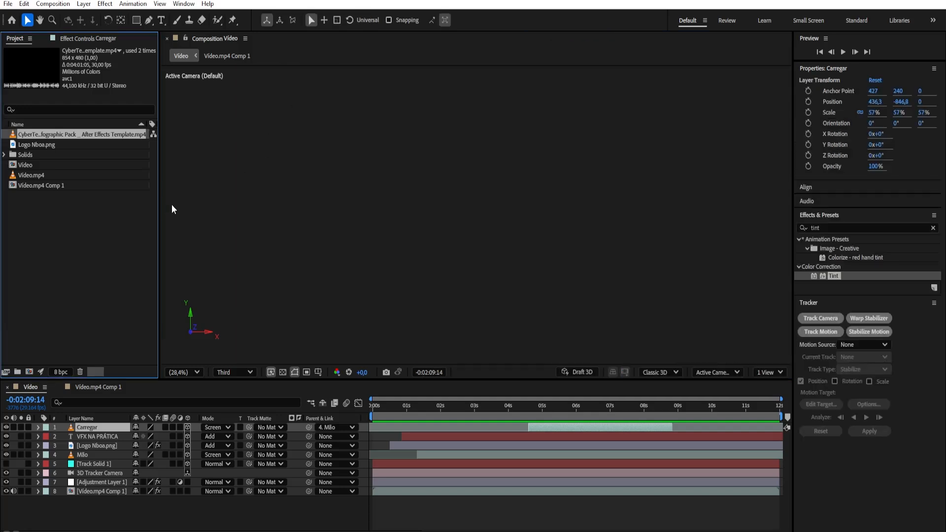
# Add the trimmed CyberTech clip as the topmost layer of the Video composition and rename it Coração
pyautogui.moveTo(159, 208); pyautogui.dragTo(258, 214)
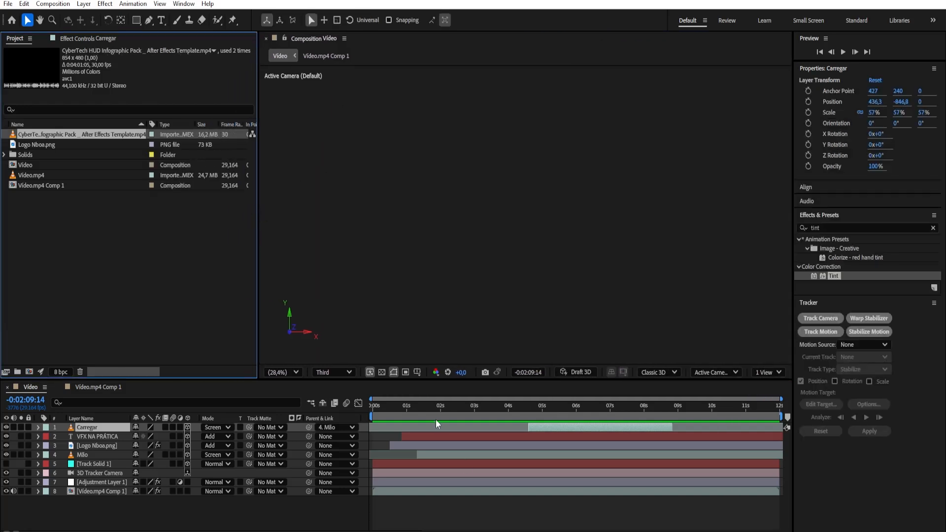
pyautogui.moveTo(426, 414); pyautogui.dragTo(442, 415)
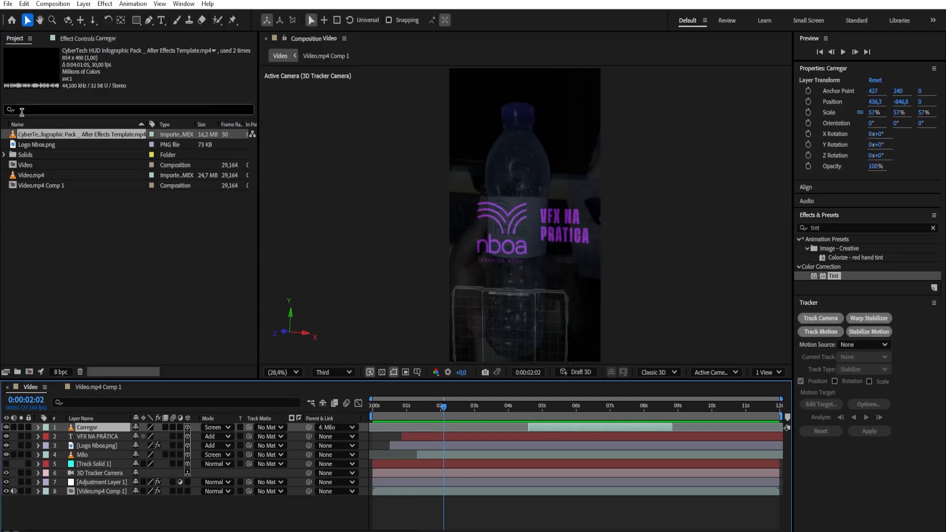
pyautogui.moveTo(75, 137); pyautogui.dragTo(83, 427)
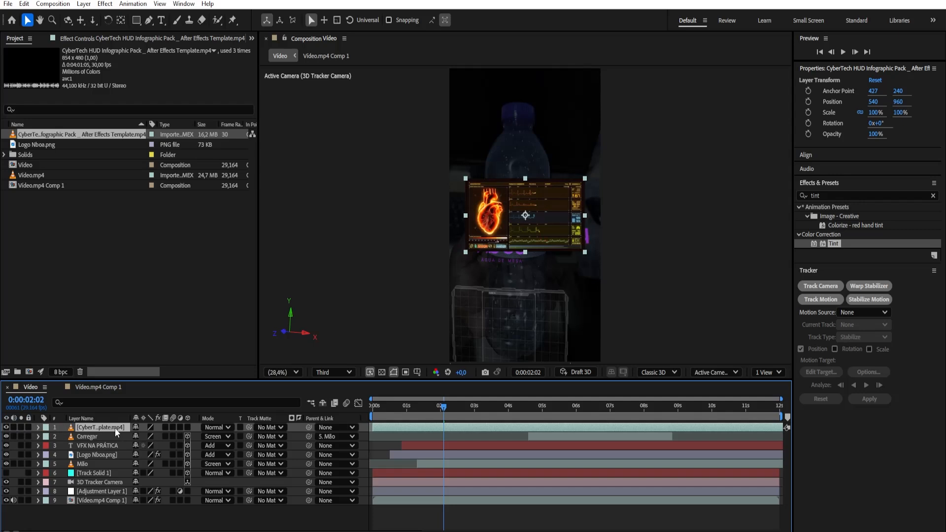
pyautogui.press('Return')
pyautogui.write('Co')
pyautogui.press('Return')
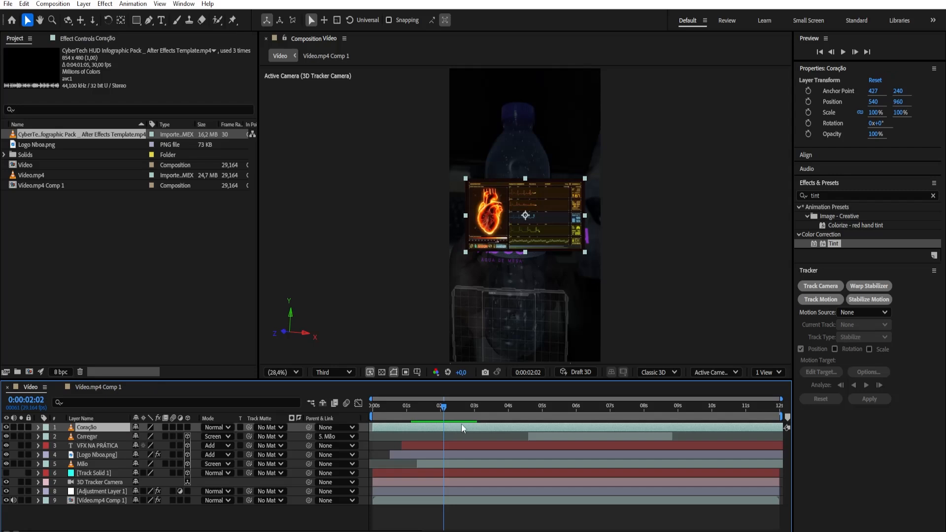
# Place the Coração layer directly beneath Carregar, shift it to start where Carregar ends, and preview the composition from the first frame
pyautogui.moveTo(388, 408); pyautogui.dragTo(362, 410)
pyautogui.press('space')
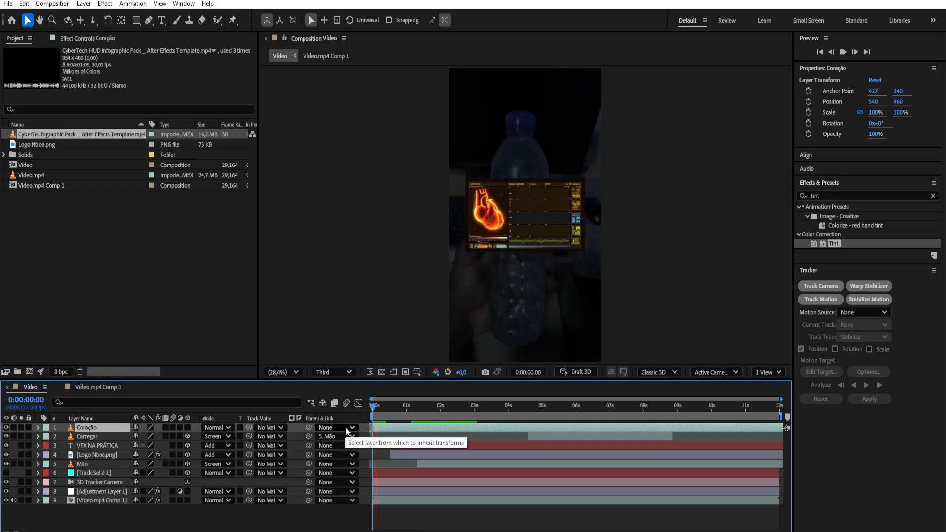
pyautogui.press('space')
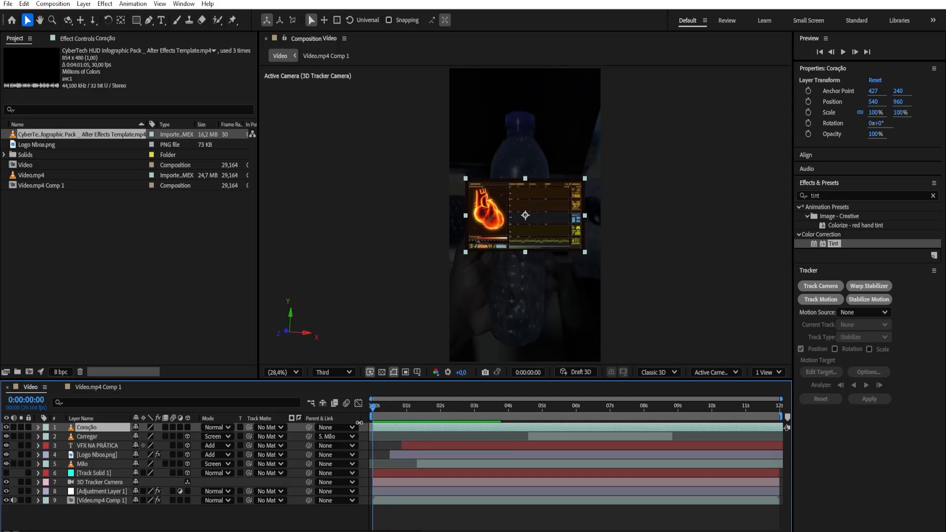
pyautogui.press('space')
pyautogui.press('space')
pyautogui.moveTo(78, 430); pyautogui.dragTo(80, 440)
pyautogui.moveTo(380, 437); pyautogui.dragTo(705, 463)
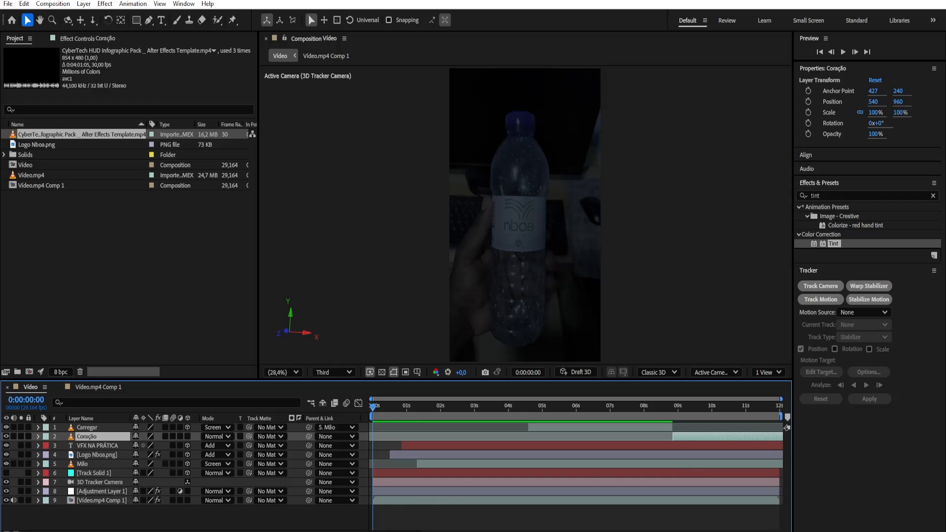
pyautogui.press('space')
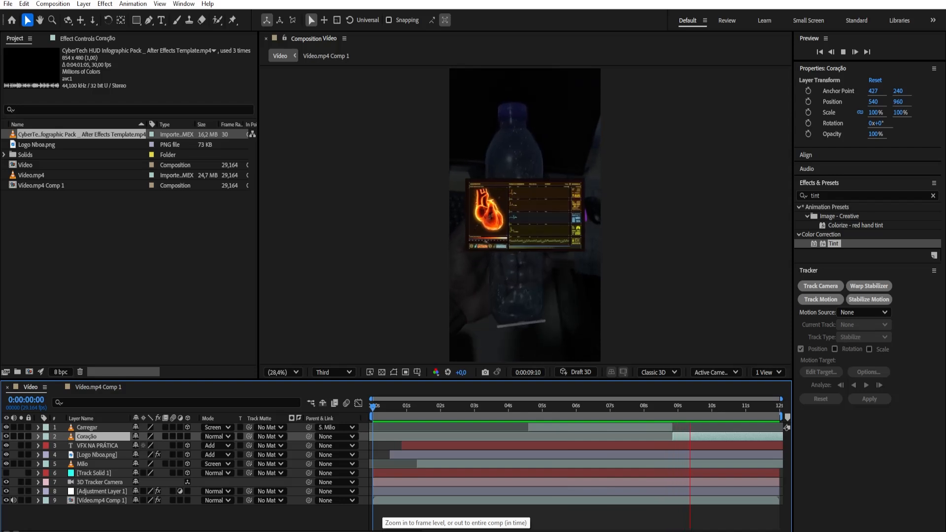
pyautogui.press('space')
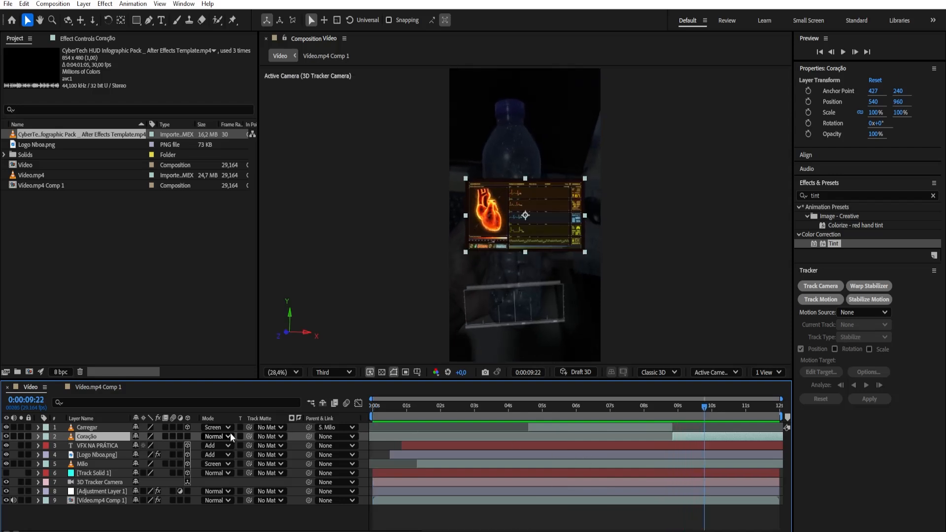
# Make the Coração layer 3D and parent it to the Mão layer, snapped to that layer's position
pyautogui.click(187, 436)
pyautogui.moveTo(309, 436); pyautogui.dragTo(90, 451)
pyautogui.moveTo(92, 472); pyautogui.dragTo(98, 465)
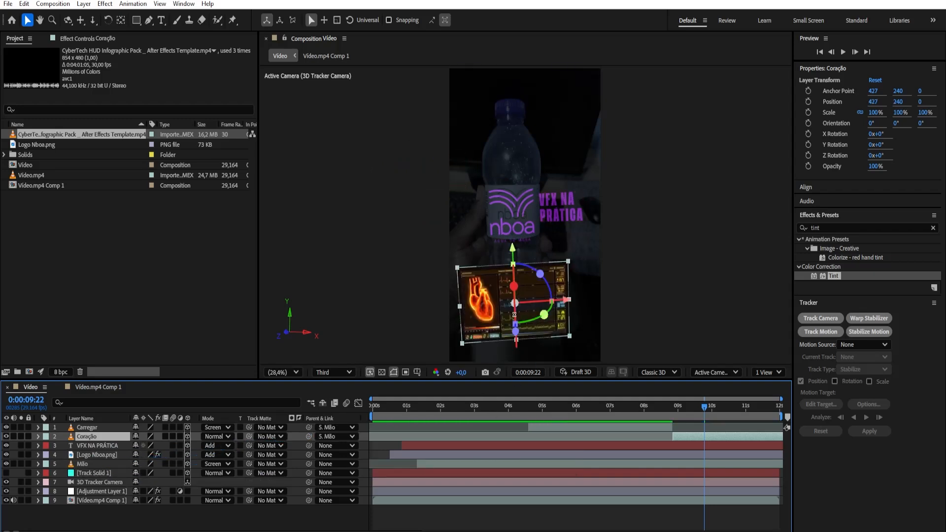
# Raise the Coração infographic over the top of the bottle to a Y position of -775,5 and scale it to 75%
pyautogui.moveTo(512, 252); pyautogui.dragTo(509, 82)
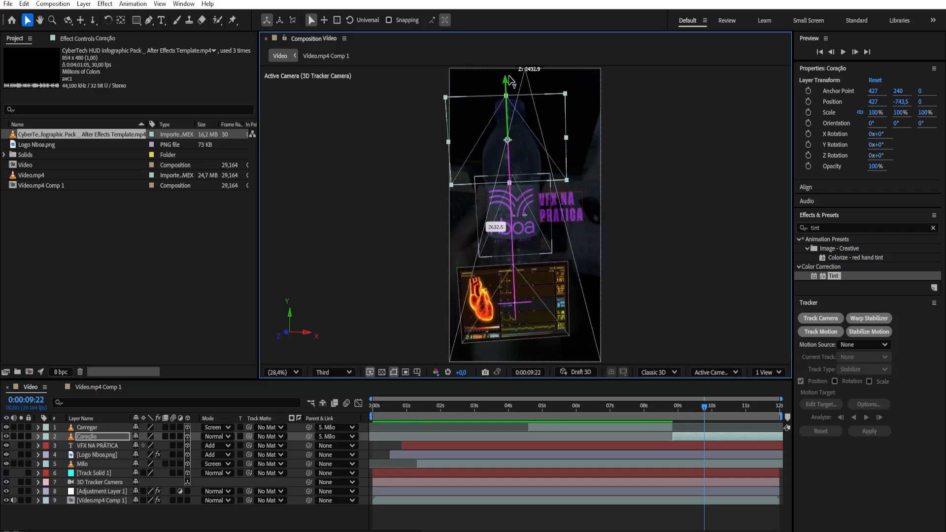
pyautogui.press('s')
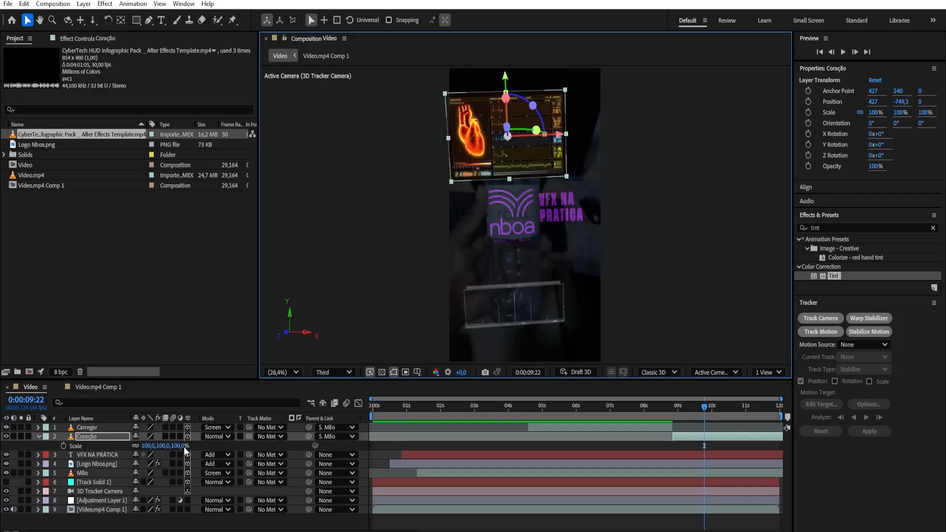
pyautogui.moveTo(179, 445); pyautogui.dragTo(202, 448)
pyautogui.moveTo(504, 81); pyautogui.dragTo(504, 76)
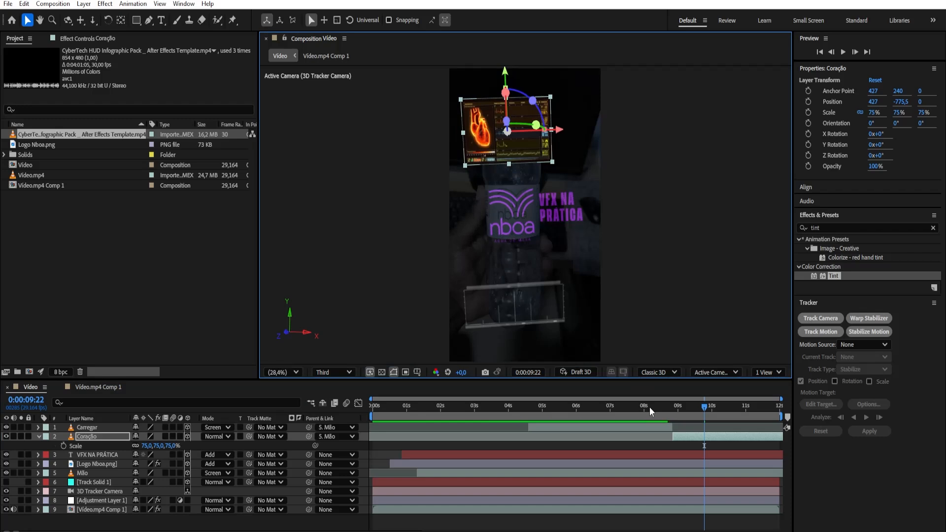
pyautogui.click(39, 436)
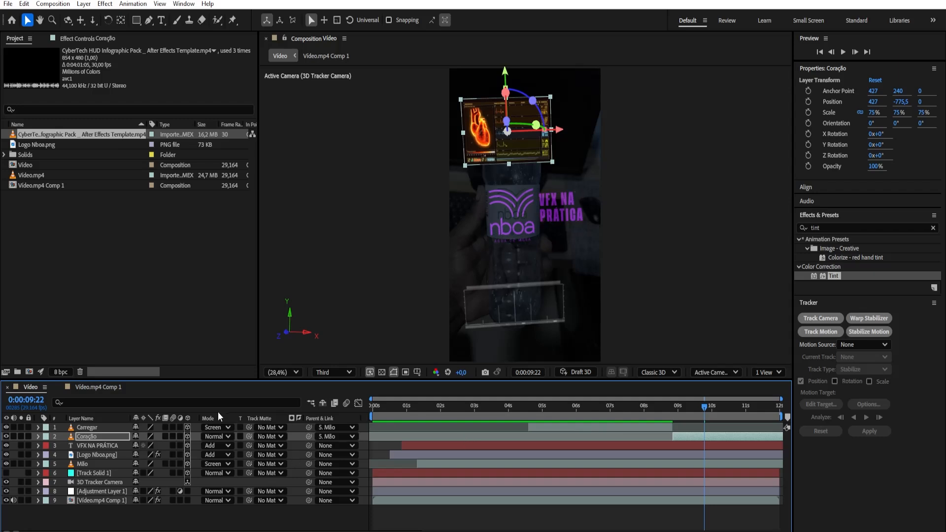
# Set the Coração layer's blending mode to Screen and preview the composition from the first frame
pyautogui.click(217, 437)
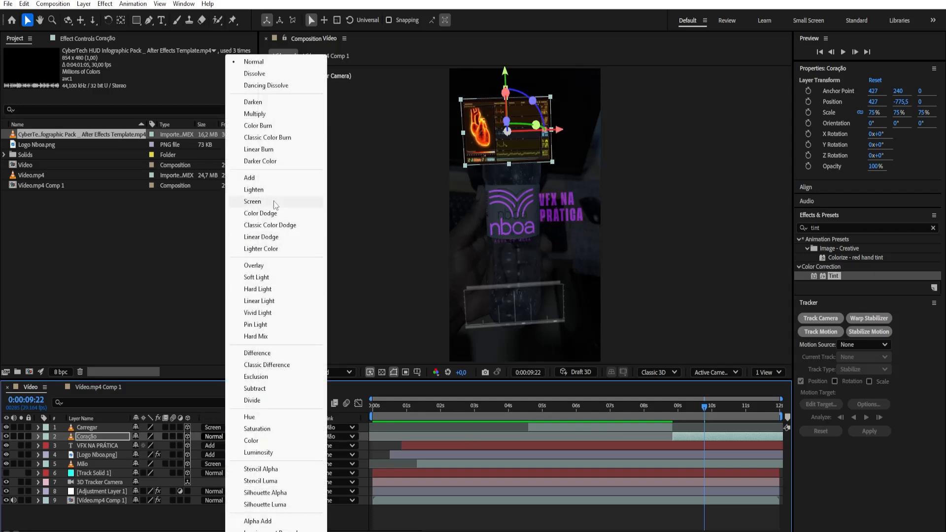
pyautogui.click(264, 202)
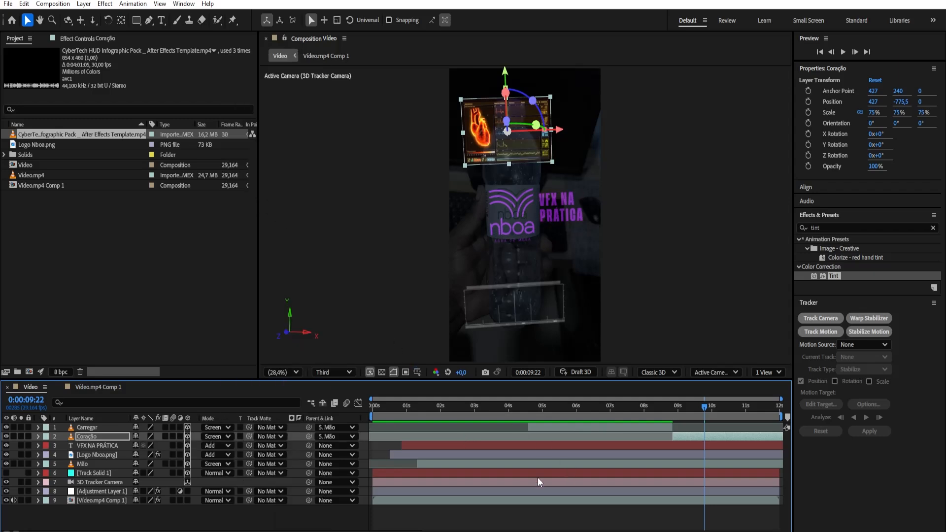
pyautogui.moveTo(436, 410); pyautogui.dragTo(347, 444)
pyautogui.press('space')
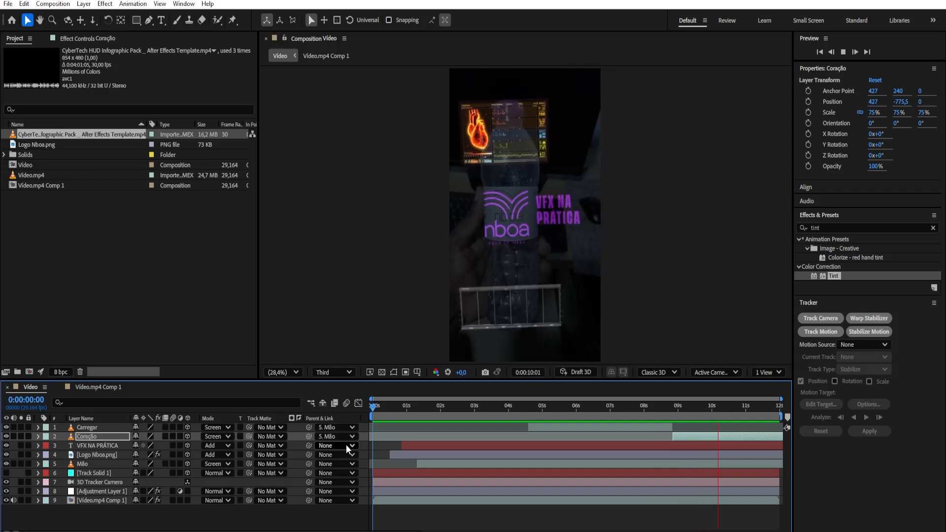
pyautogui.press('space')
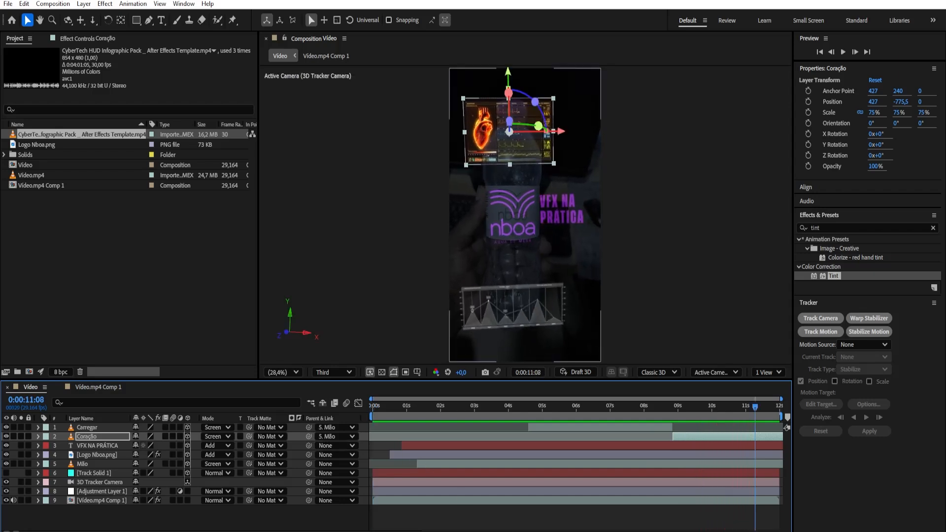
pyautogui.press('space')
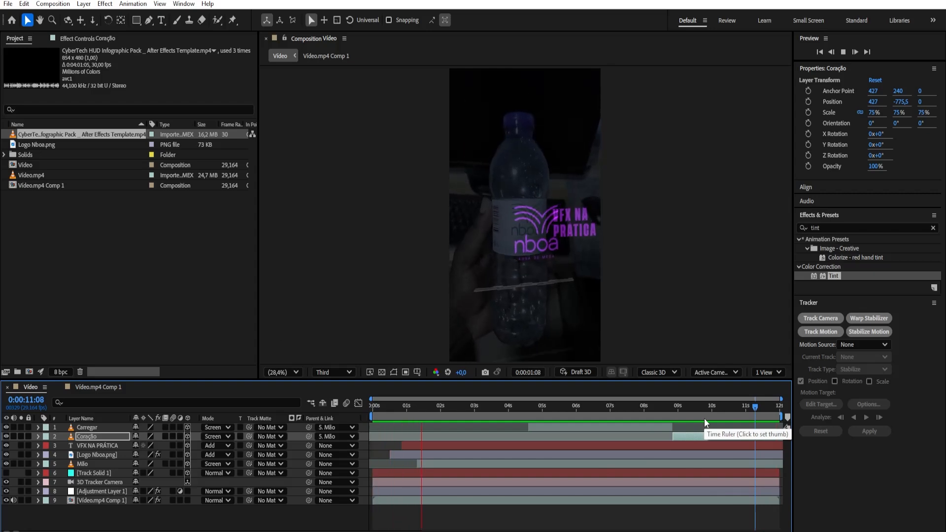
pyautogui.press('space')
# Switch to VLC and play the reference video Garrafa Nboa.mp4 to compare its infographics, then return to After Effects
pyautogui.click(567, 531)
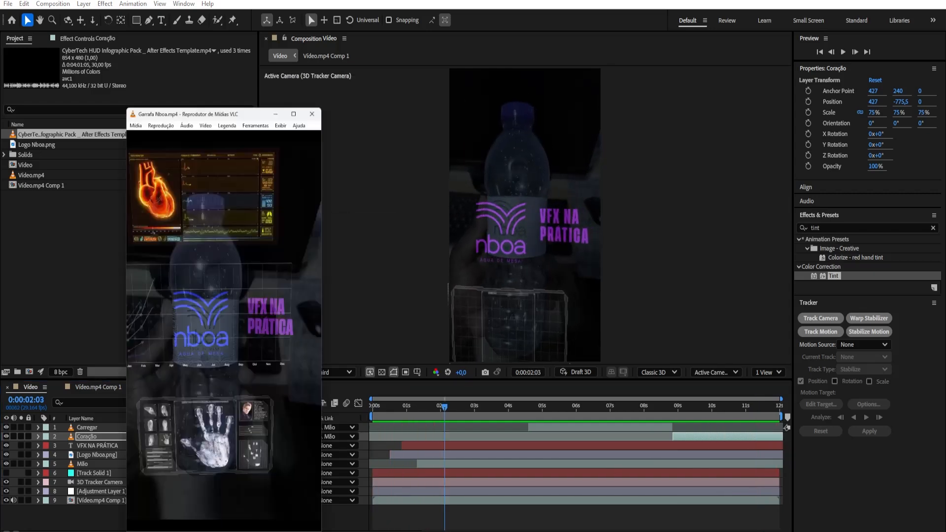
pyautogui.click(40, 531)
pyautogui.press('space')
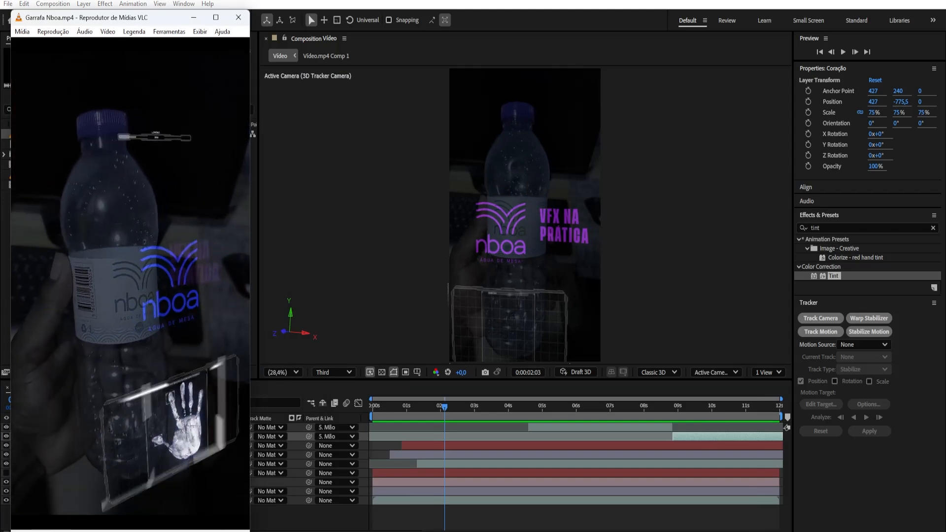
pyautogui.press('space')
pyautogui.click(193, 18)
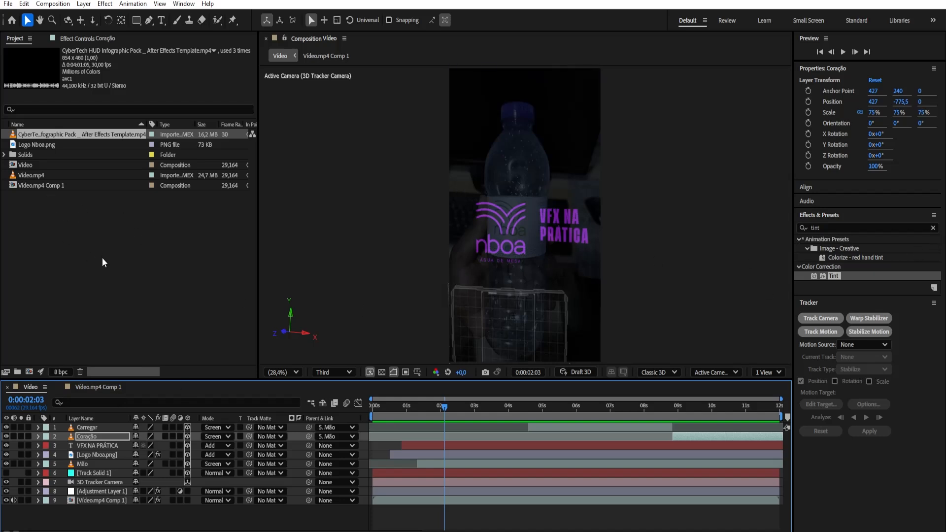
# Open the CyberTech HUD infographic footage, set its in point at 0:03:43:28 and close the footage view
pyautogui.moveTo(424, 407); pyautogui.dragTo(534, 426)
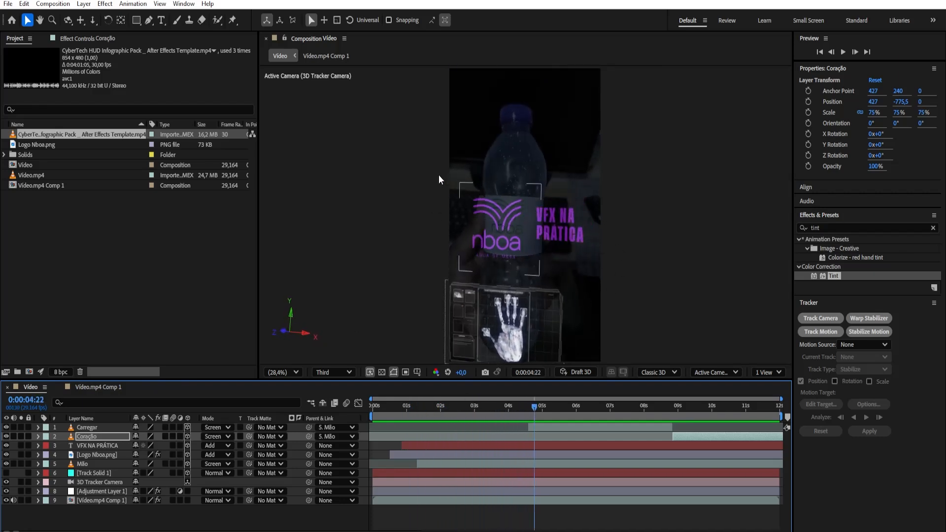
pyautogui.moveTo(534, 409); pyautogui.dragTo(370, 453)
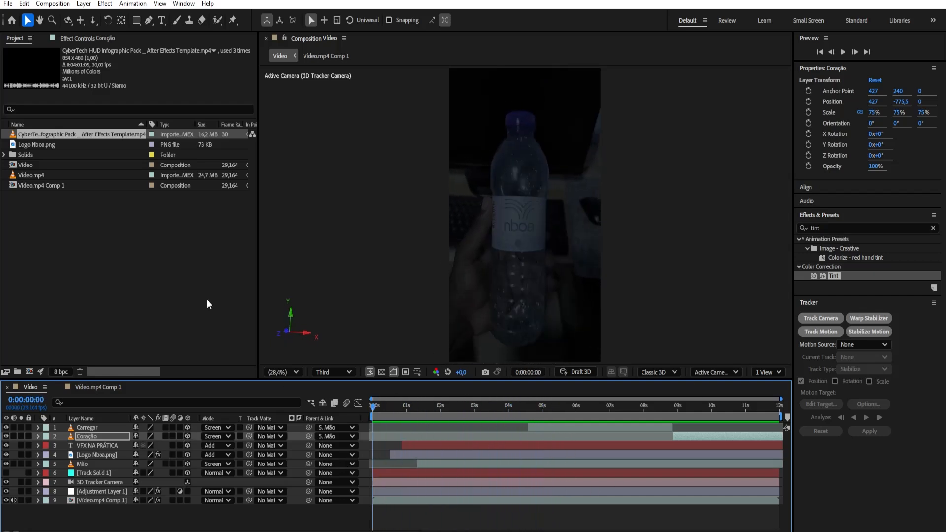
pyautogui.doubleClick(38, 135)
pyautogui.moveTo(613, 251); pyautogui.dragTo(472, 270)
pyautogui.moveTo(746, 354); pyautogui.dragTo(765, 353)
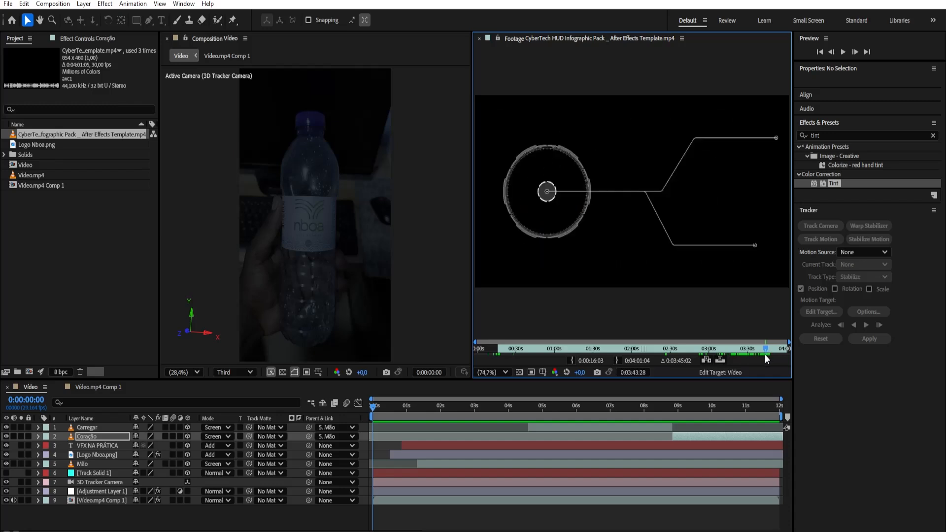
pyautogui.press('o')
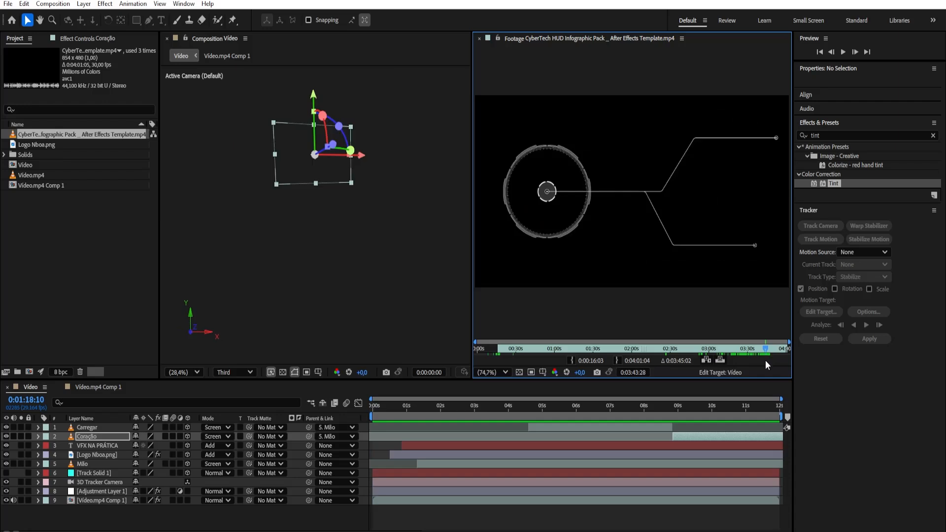
pyautogui.click(569, 361)
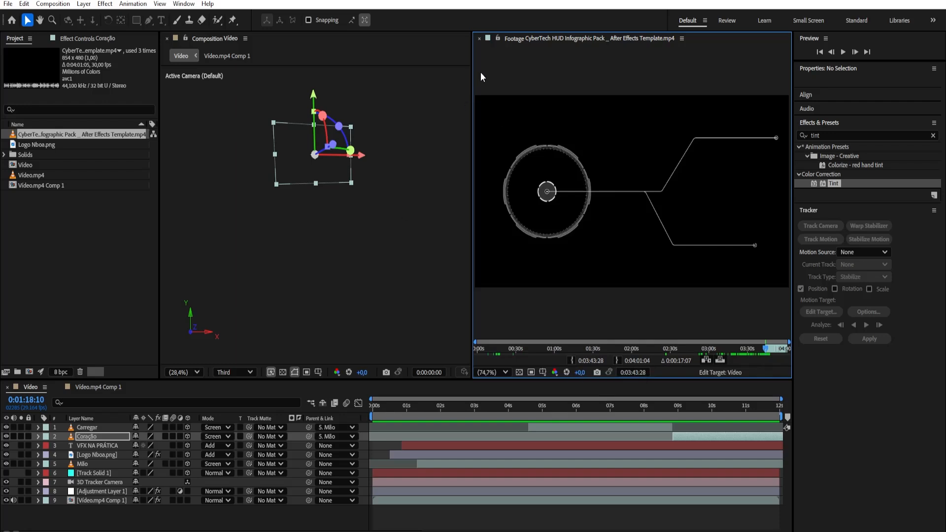
pyautogui.click(478, 40)
# Add the trimmed infographic footage to the Video composition between the Mão and Track Solid 1 layers and preview it
pyautogui.moveTo(397, 407)
pyautogui.mouseDown()
pyautogui.moveTo(388, 412)
pyautogui.moveTo(399, 409)
pyautogui.mouseUp()
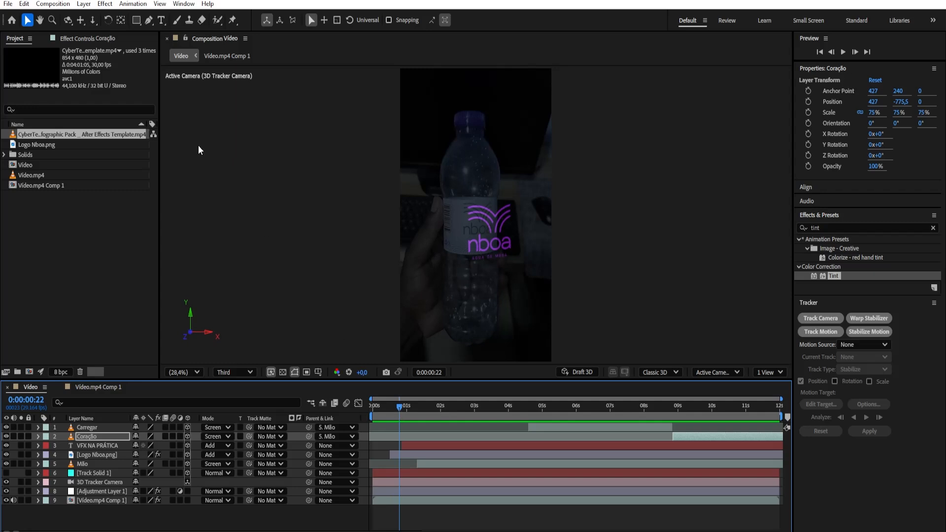
pyautogui.moveTo(173, 196); pyautogui.dragTo(252, 196)
pyautogui.moveTo(94, 134); pyautogui.dragTo(104, 474)
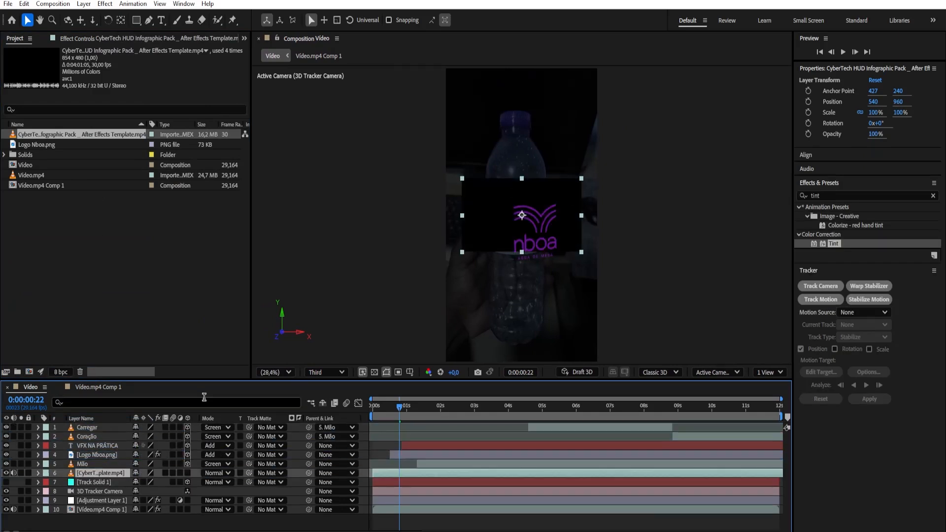
pyautogui.moveTo(400, 405); pyautogui.dragTo(355, 415)
pyautogui.press('space')
pyautogui.press('space')
pyautogui.moveTo(402, 416)
pyautogui.mouseDown()
pyautogui.moveTo(386, 410)
pyautogui.moveTo(436, 407)
pyautogui.moveTo(397, 413)
pyautogui.mouseUp()
pyautogui.press('space')
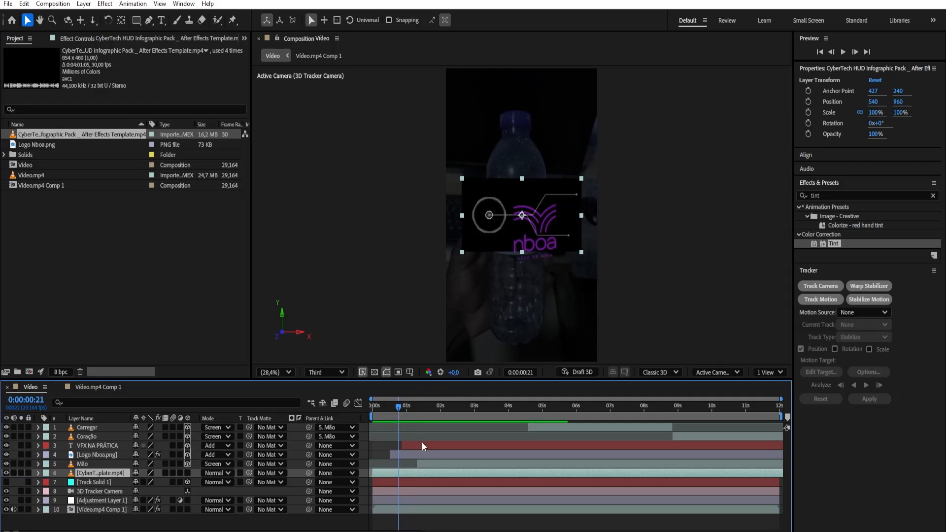
# Split the new infographic layer at 0:00:00:22 and delete the part before the cut
pyautogui.moveTo(398, 408); pyautogui.dragTo(400, 408)
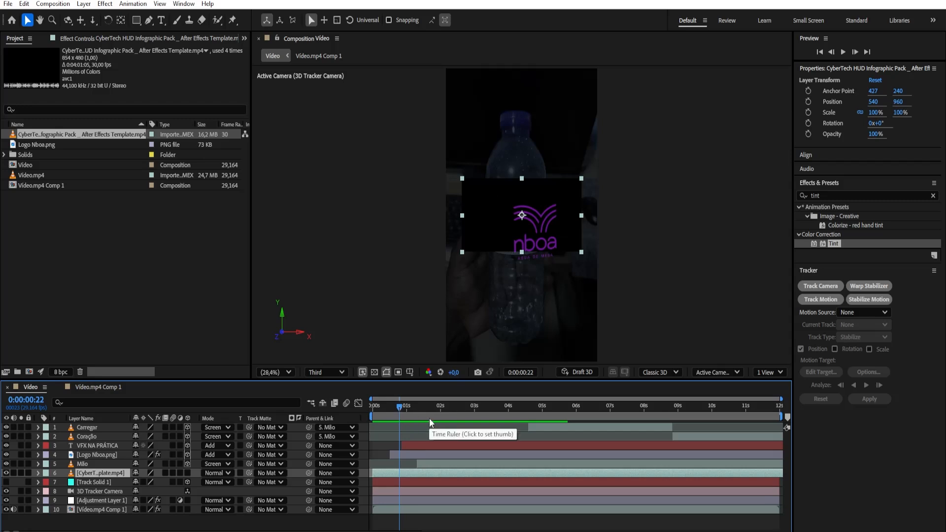
pyautogui.hotkey('ctrl', 'shift', 'd')
pyautogui.click(391, 481)
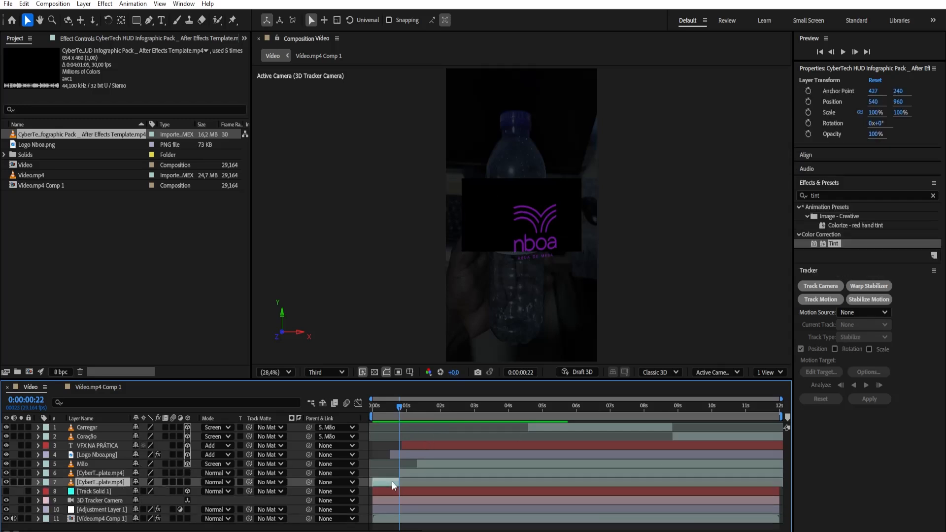
pyautogui.press('Delete')
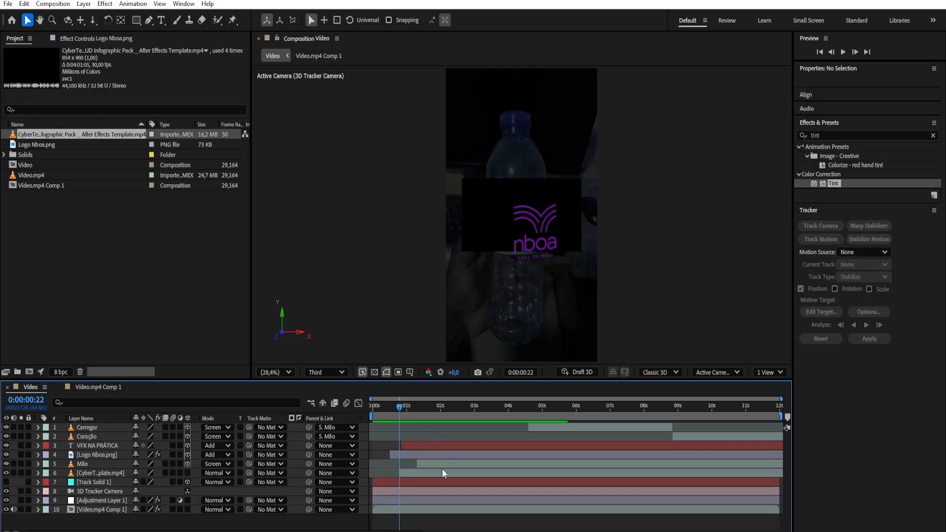
# Shift the new infographic layer so it starts at 0:00:02:15, and preview the composition
pyautogui.moveTo(407, 406); pyautogui.dragTo(458, 421)
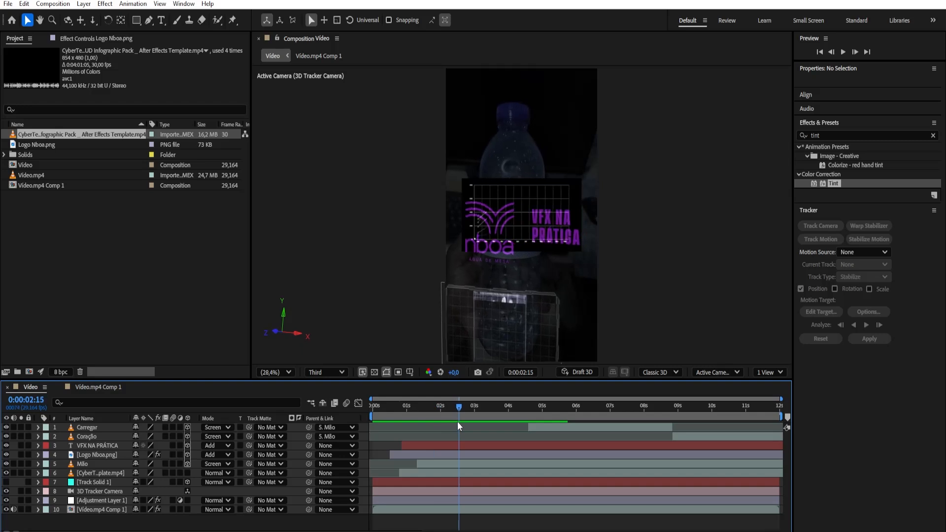
pyautogui.moveTo(404, 474); pyautogui.dragTo(471, 475)
pyautogui.press('space')
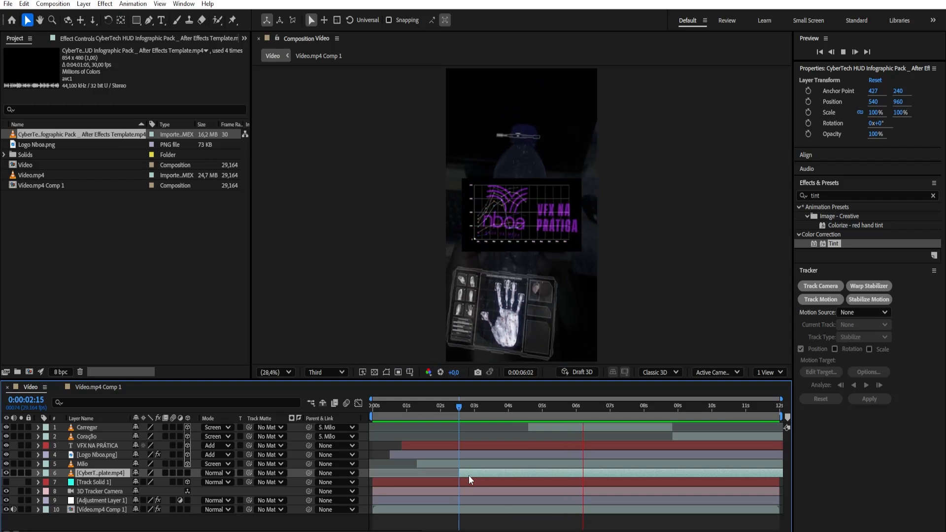
pyautogui.press('space')
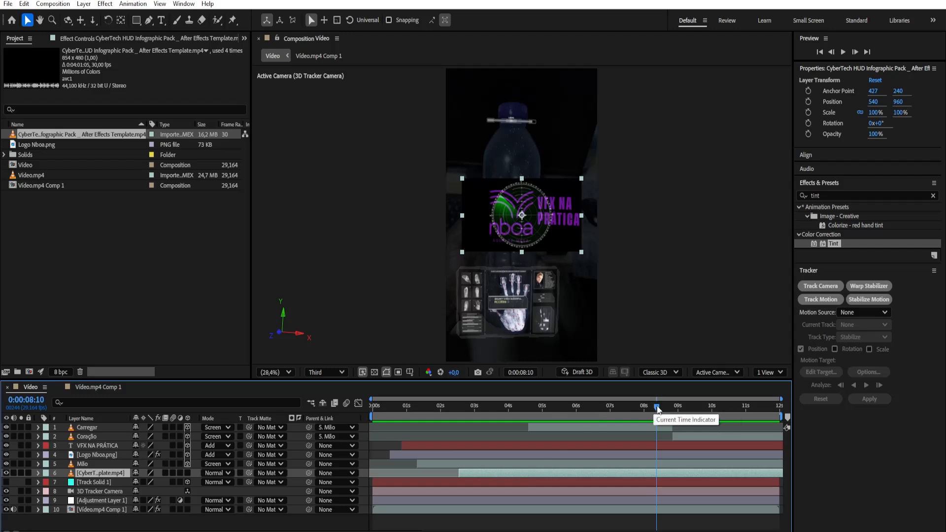
# Set the end of the composition's work area at 0:00:10:00
pyautogui.moveTo(657, 410); pyautogui.dragTo(653, 409)
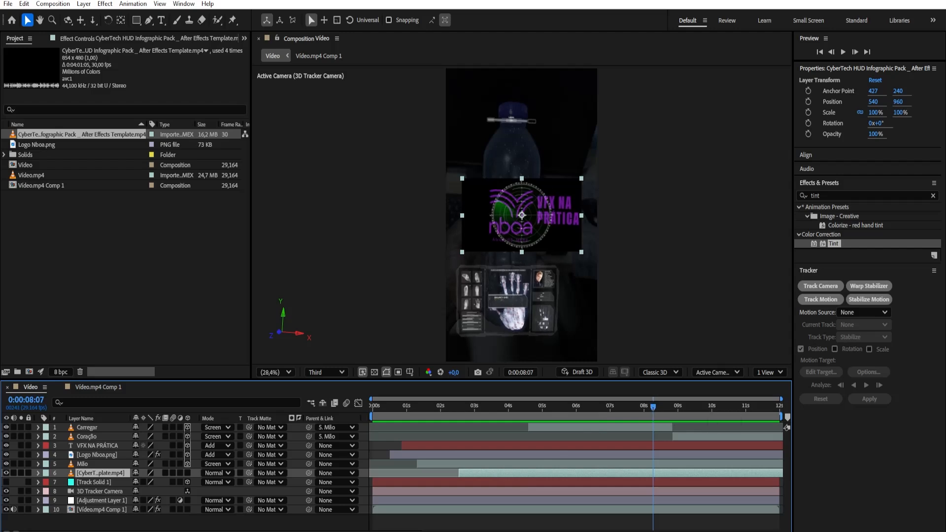
pyautogui.hotkey('alt', 'Tab')
pyautogui.click(632, 531)
pyautogui.moveTo(654, 408); pyautogui.dragTo(709, 454)
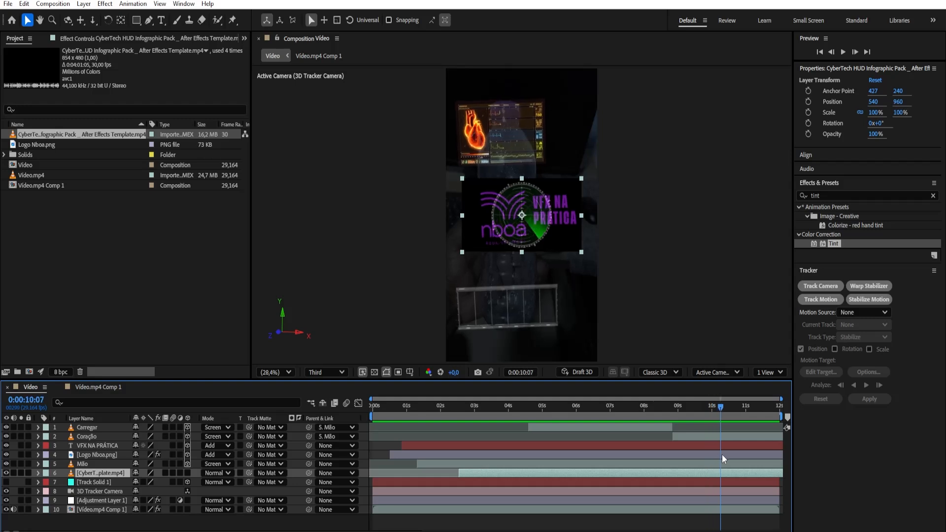
pyautogui.moveTo(713, 454); pyautogui.dragTo(713, 456)
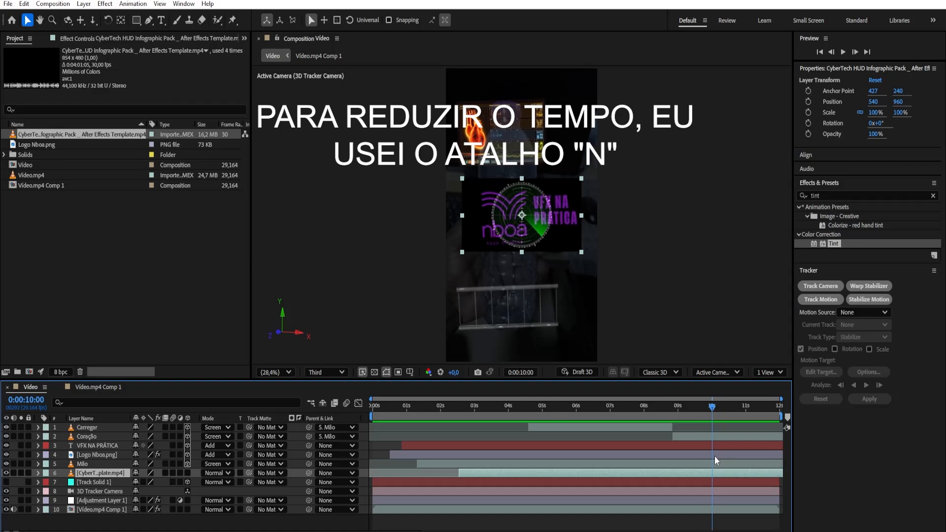
pyautogui.press('n')
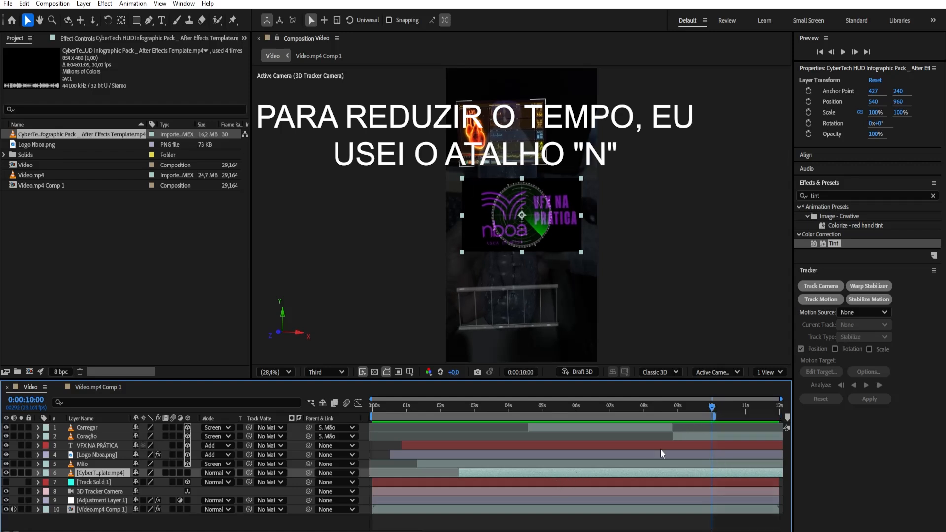
# Shift the new infographic layer so it starts at about 0:00:04:24, and preview the composition from the first frame
pyautogui.moveTo(625, 471); pyautogui.dragTo(690, 475)
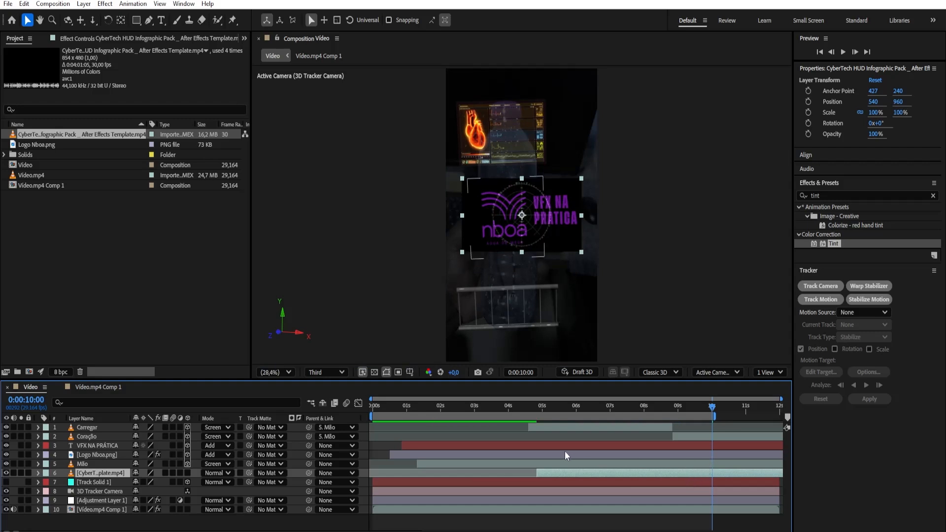
pyautogui.press('space')
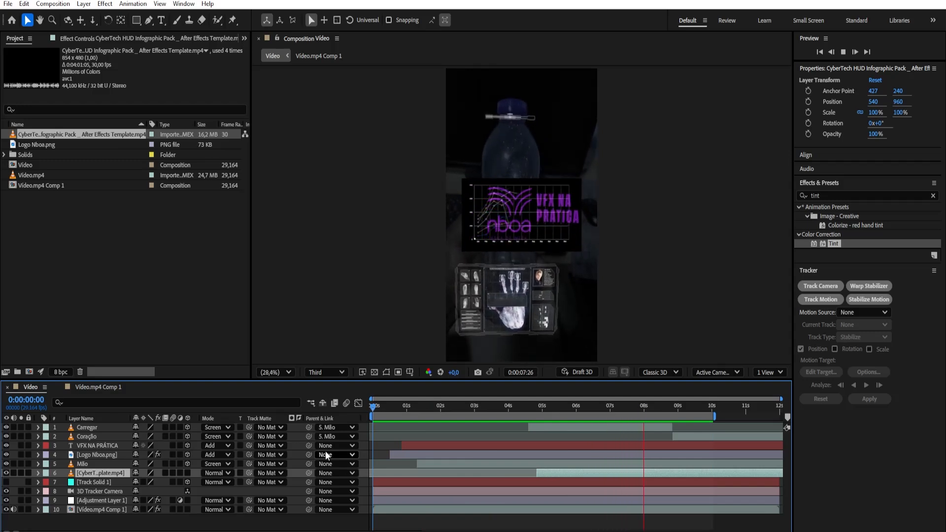
pyautogui.press('space')
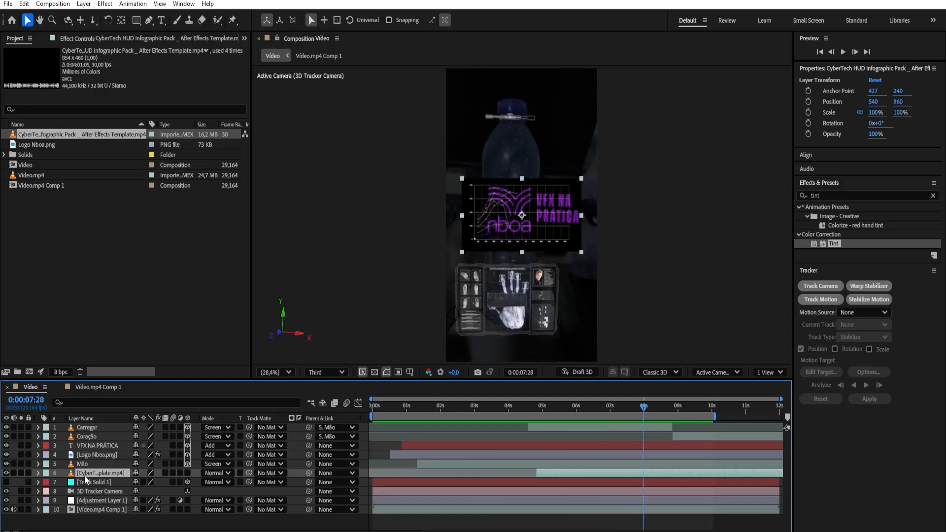
# Rename the new infographic layer as BG
pyautogui.press('Return')
pyautogui.write('B')
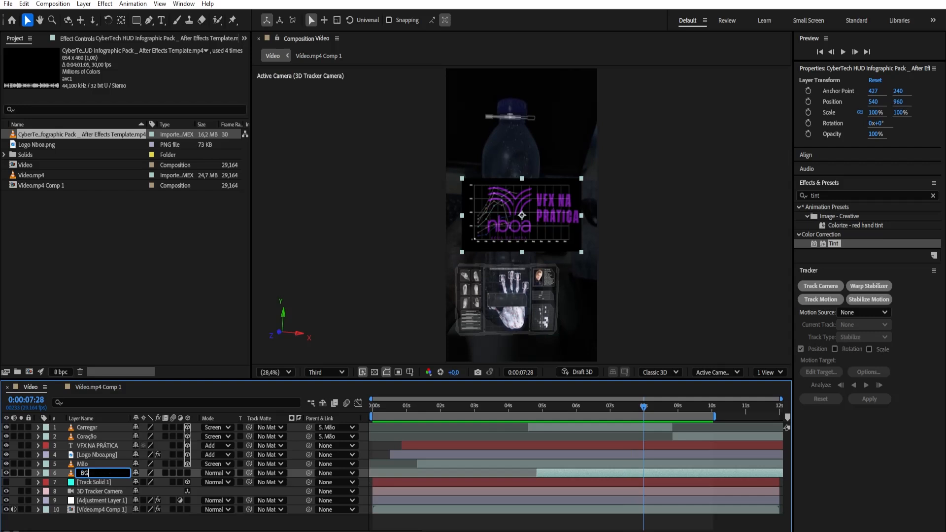
pyautogui.write('G')
pyautogui.press('Return')
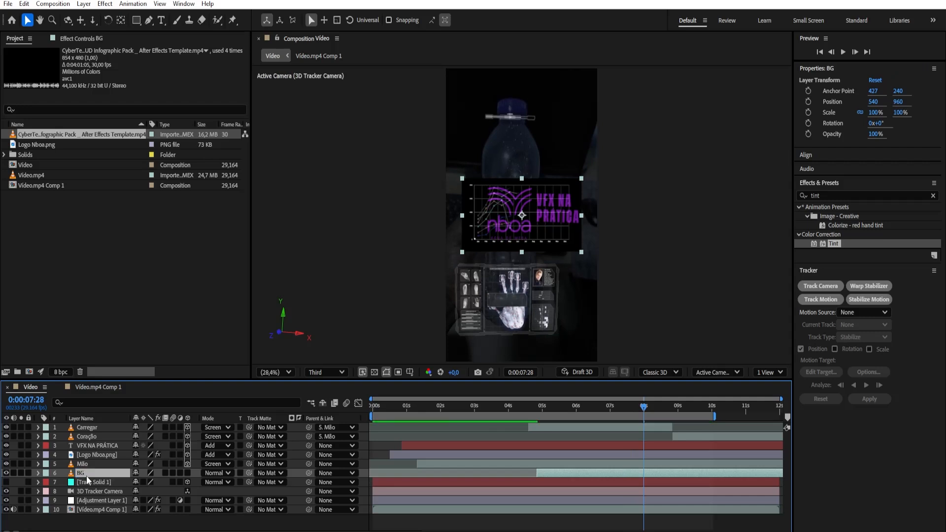
# Make the BG layer 3D and snap it to Track Solid 1's location by parenting, setting its parent back to None
pyautogui.click(187, 472)
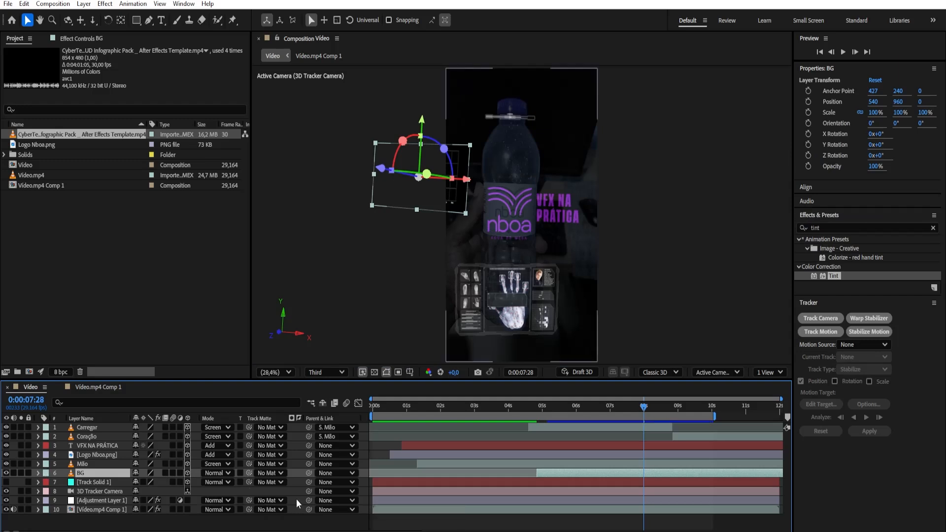
pyautogui.moveTo(311, 474); pyautogui.dragTo(87, 483)
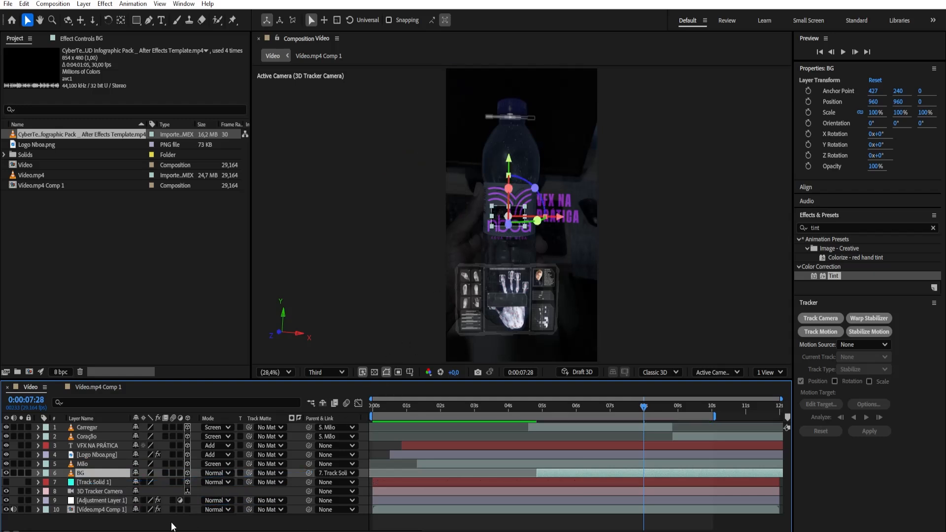
pyautogui.press('s')
pyautogui.click(339, 468)
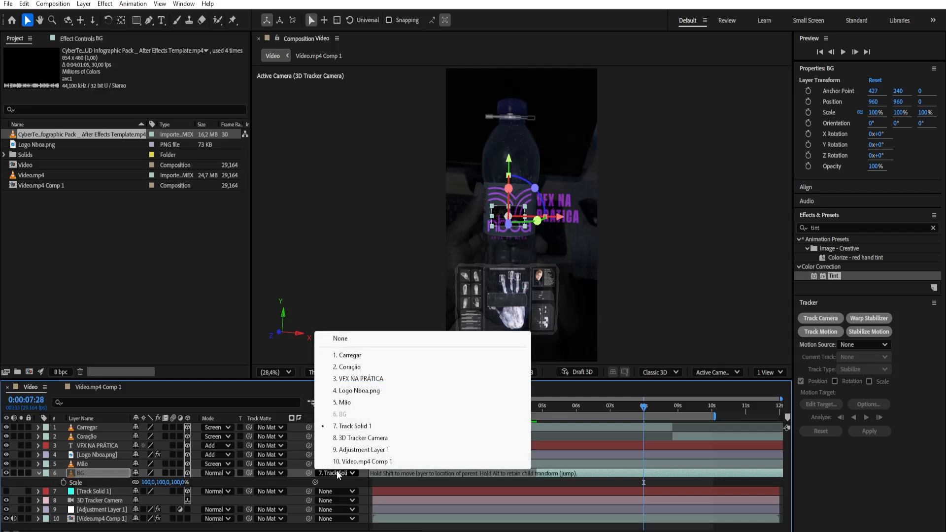
pyautogui.click(337, 340)
# Remove the Mão parent from the Coração and Carregar layers
pyautogui.click(330, 435)
pyautogui.click(336, 302)
pyautogui.click(331, 426)
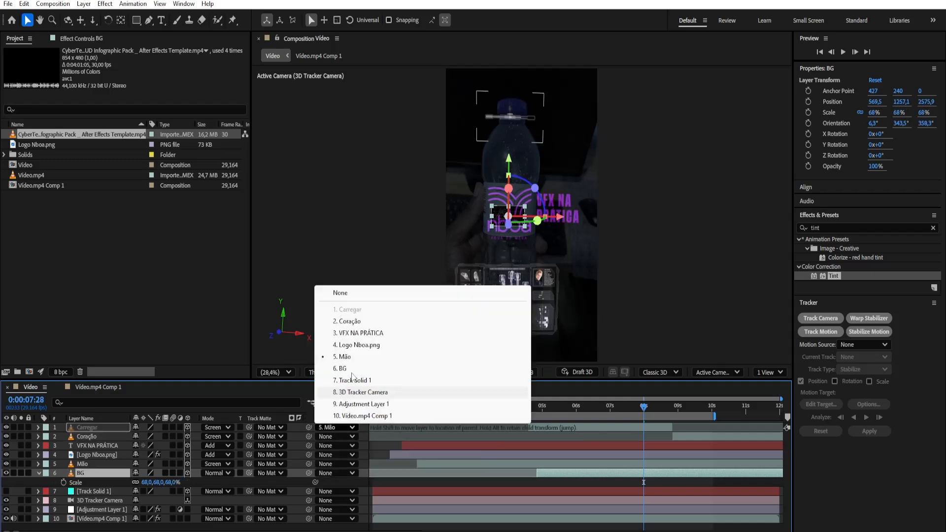
pyautogui.click(352, 295)
# Scale the BG layer to 278% and shift it horizontally to an X position of 636,3
pyautogui.moveTo(173, 485); pyautogui.dragTo(258, 486)
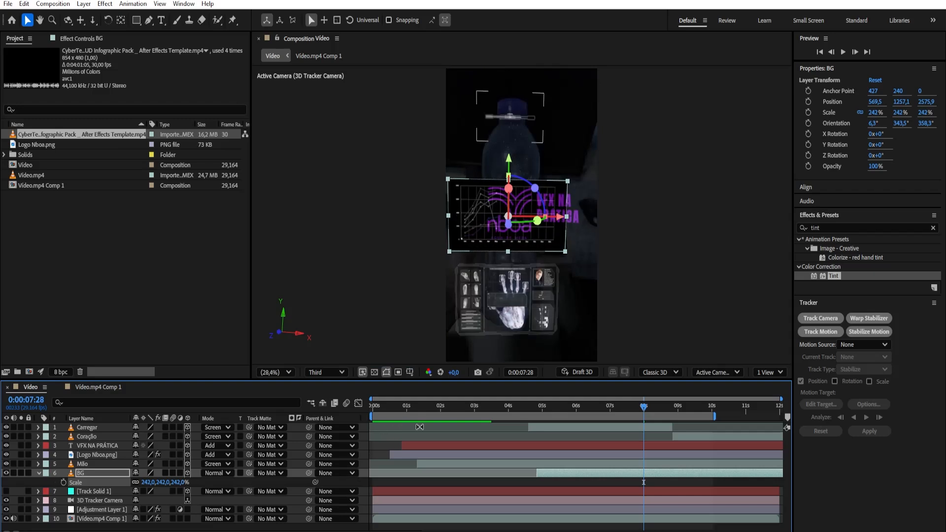
pyautogui.moveTo(558, 216); pyautogui.dragTo(562, 216)
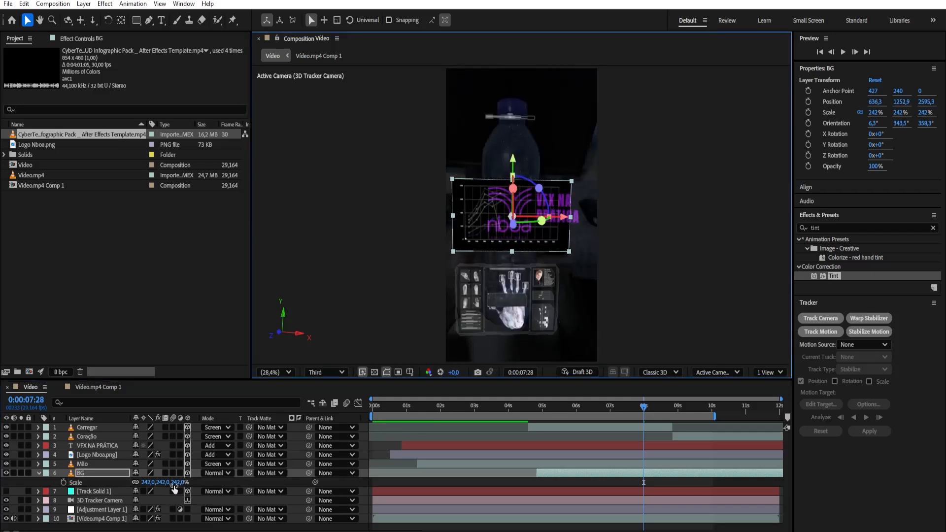
pyautogui.moveTo(173, 482); pyautogui.dragTo(191, 484)
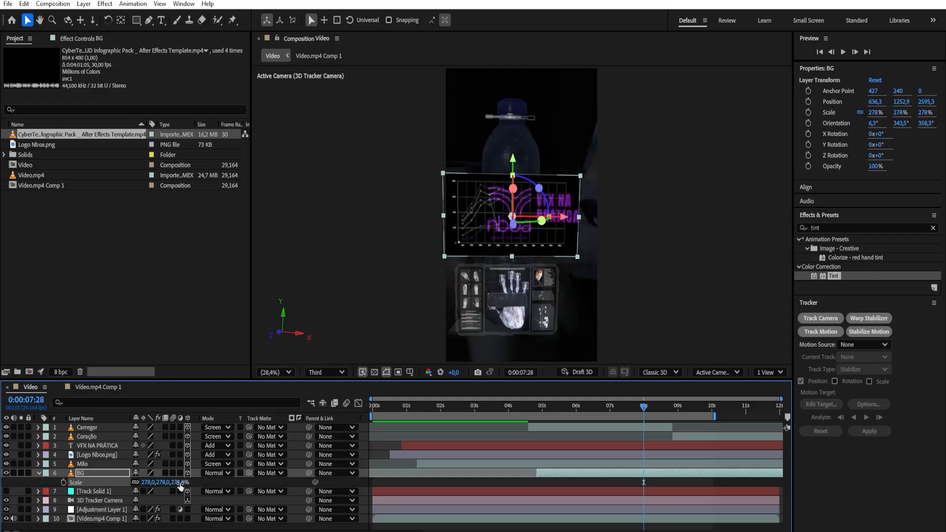
# Set the BG layer's blending mode to Add and its opacity to 26%, and save the project
pyautogui.click(227, 473)
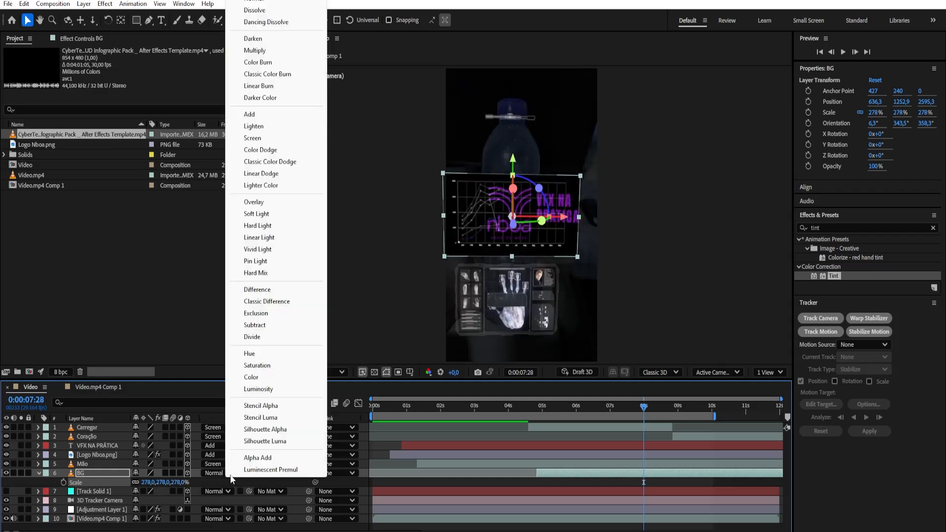
pyautogui.click(252, 123)
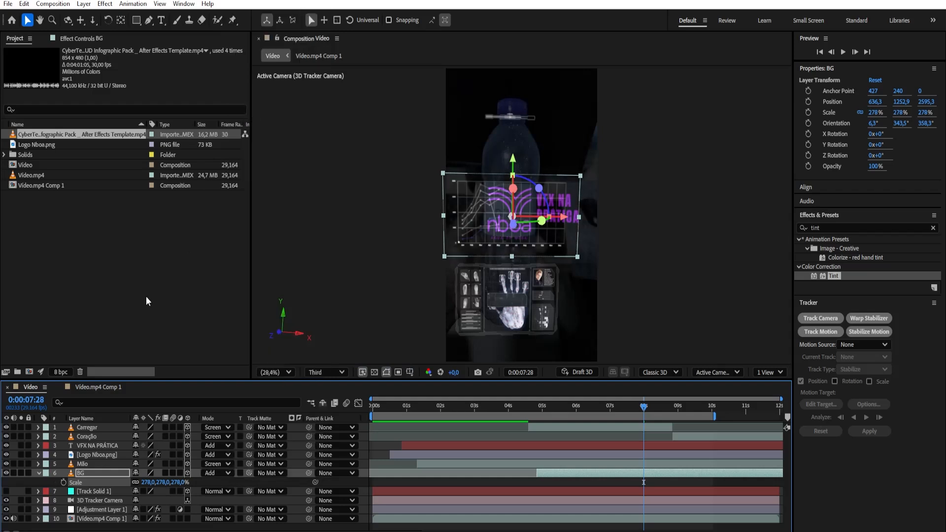
pyautogui.press('t')
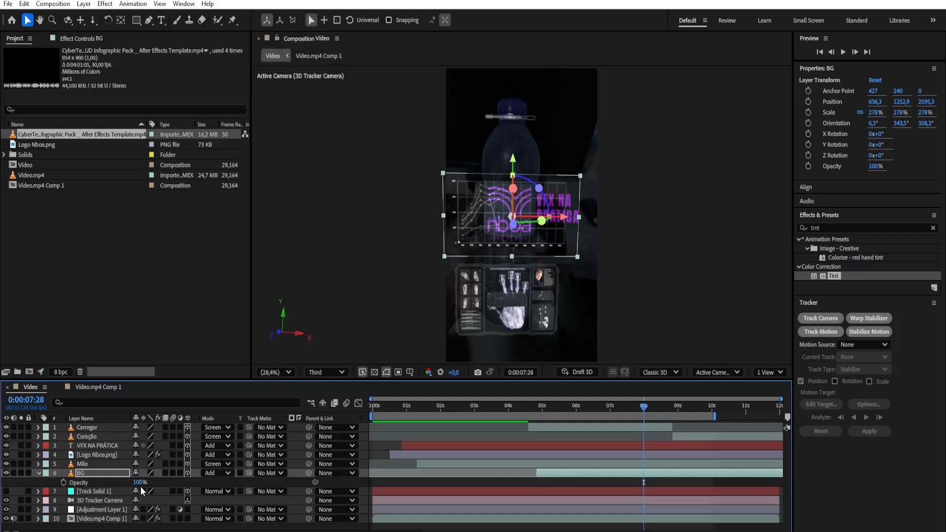
pyautogui.moveTo(134, 482); pyautogui.dragTo(127, 485)
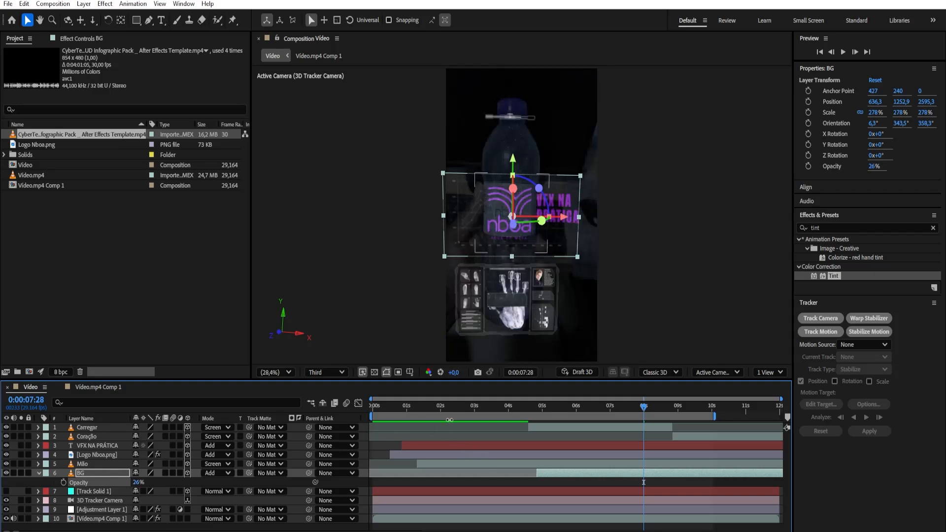
pyautogui.hotkey('ctrl', 's')
pyautogui.press('Home')
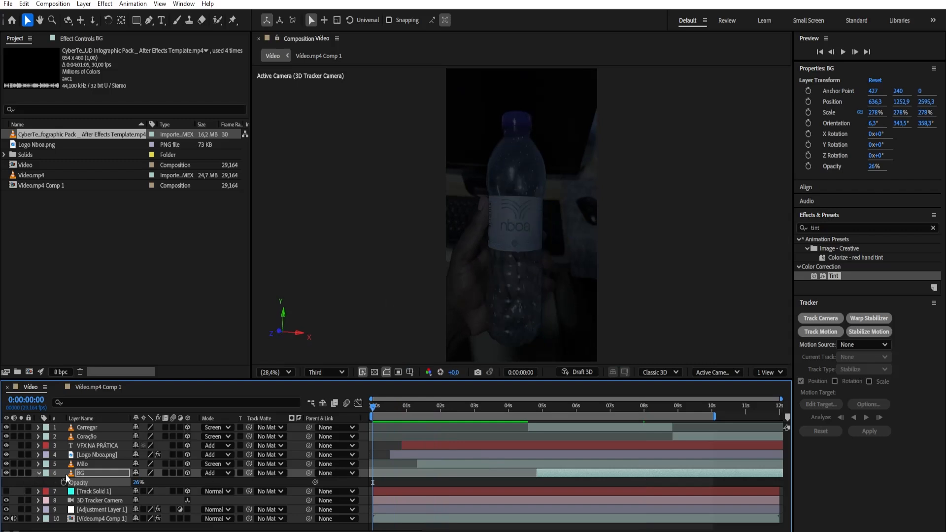
# Check the BG layer's opacity among its transform properties, collapse the layer and play the composition from the start
pyautogui.click(38, 473)
pyautogui.click(38, 472)
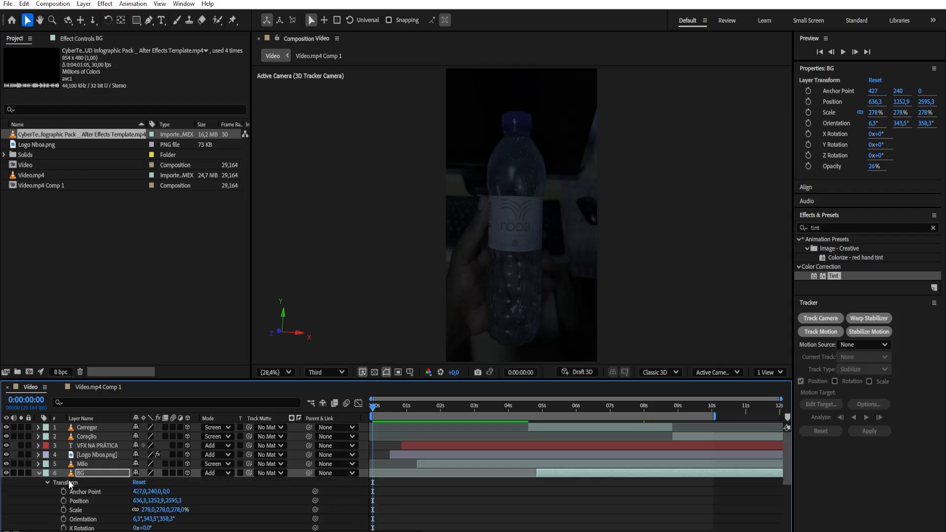
pyautogui.click(47, 483)
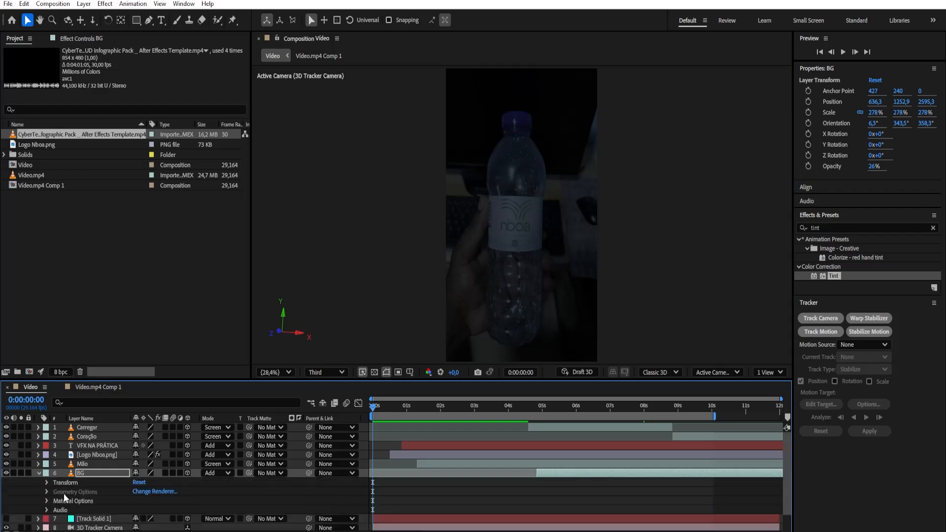
pyautogui.click(47, 482)
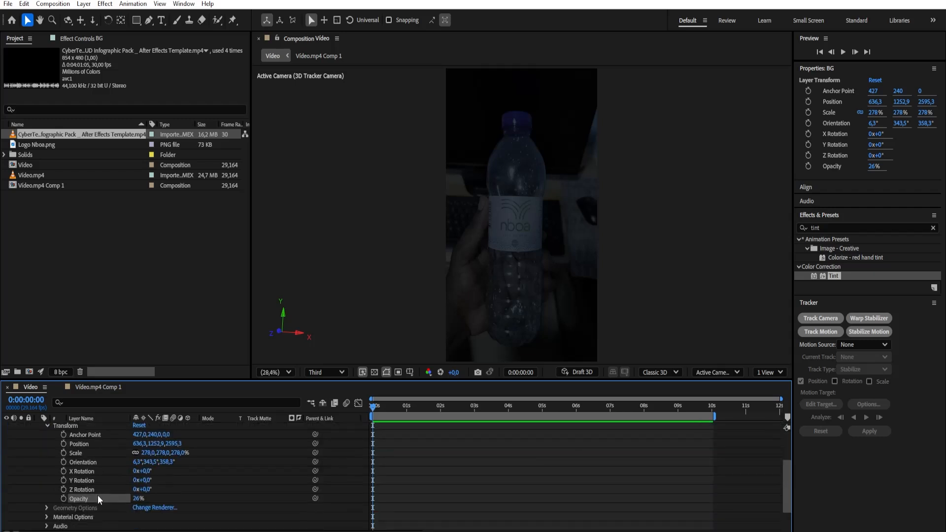
pyautogui.click(47, 426)
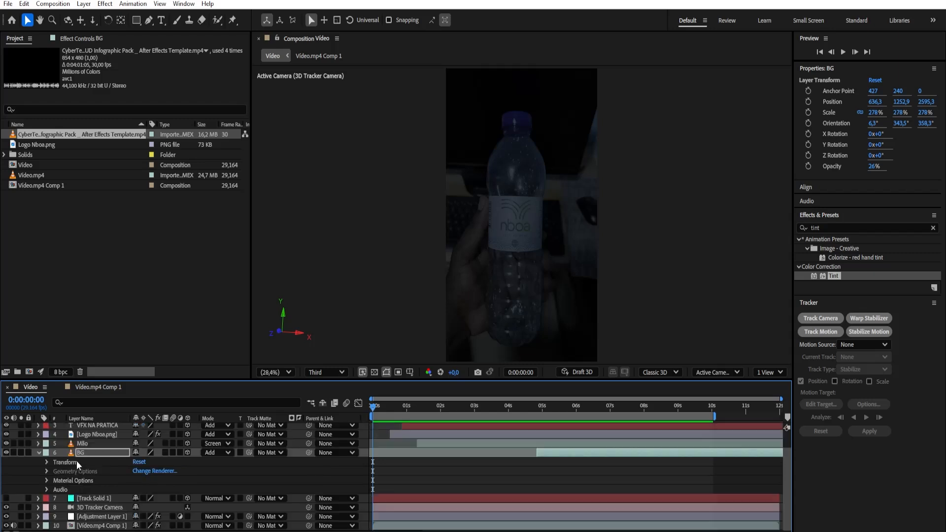
pyautogui.click(38, 453)
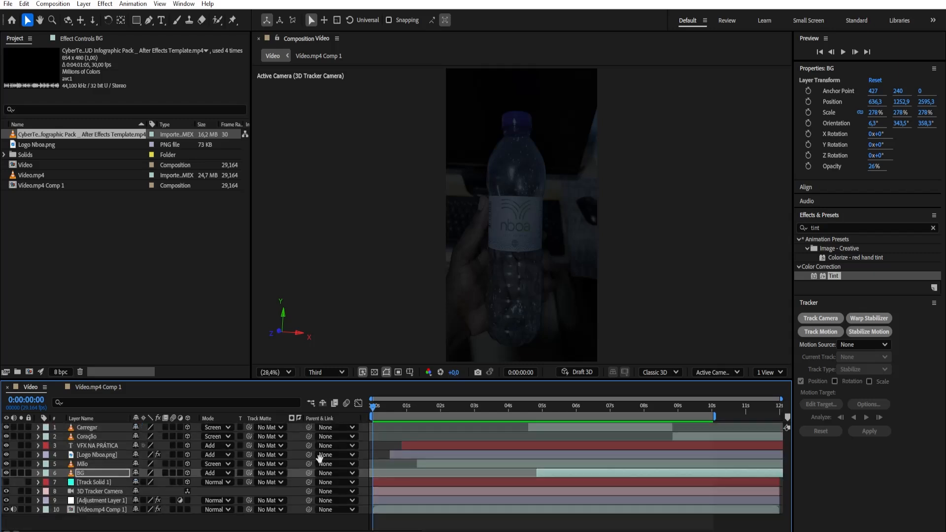
pyautogui.press('space')
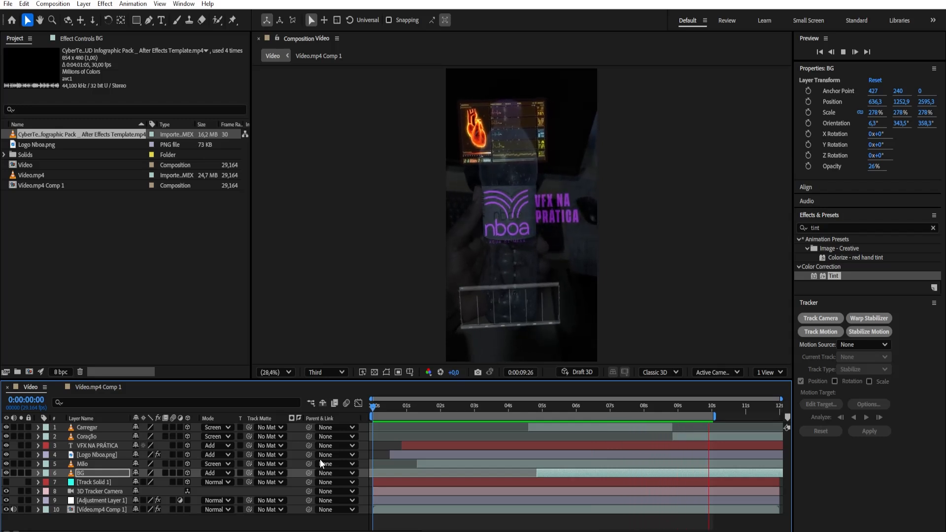
pyautogui.press('space')
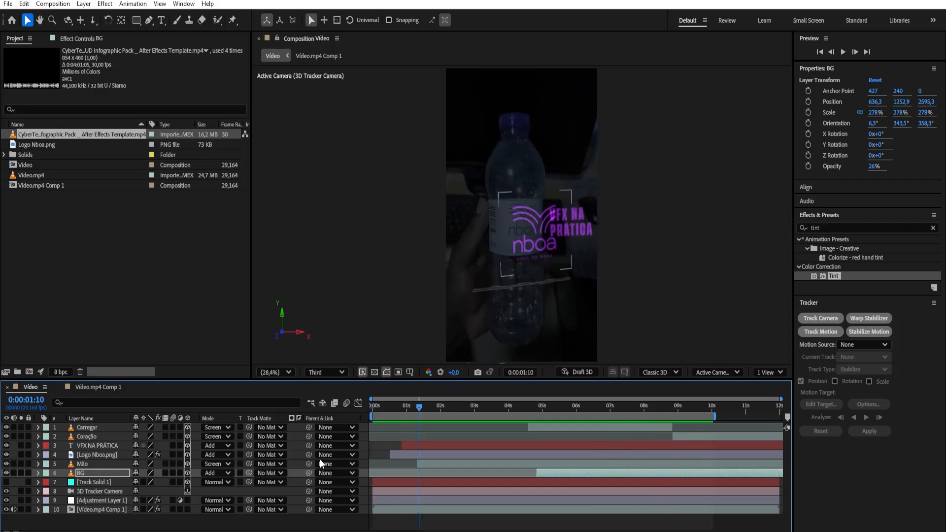
# Extend the end of the composition's work area to about 11 seconds and clear the layer selection
pyautogui.click(717, 415)
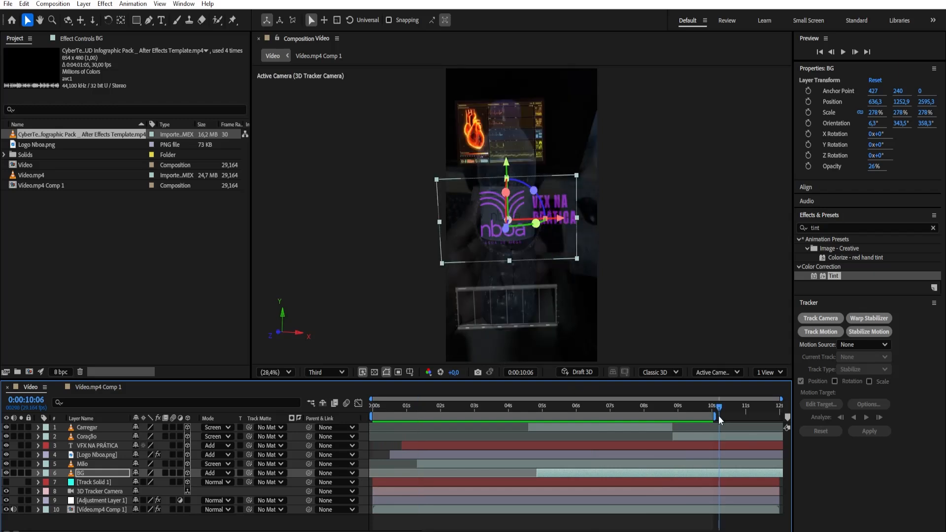
pyautogui.press('pageup')
pyautogui.click(725, 406)
pyautogui.moveTo(715, 415); pyautogui.dragTo(550, 422)
pyautogui.click(144, 508)
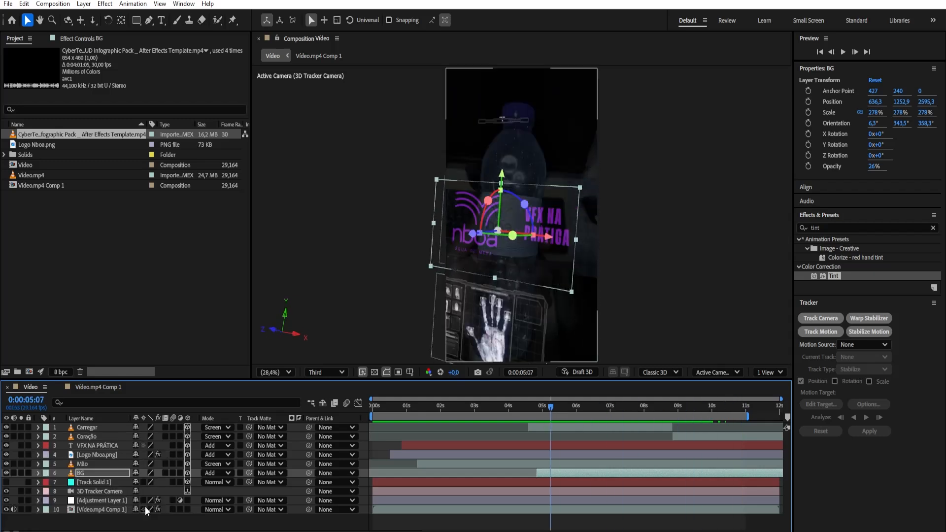
pyautogui.click(122, 522)
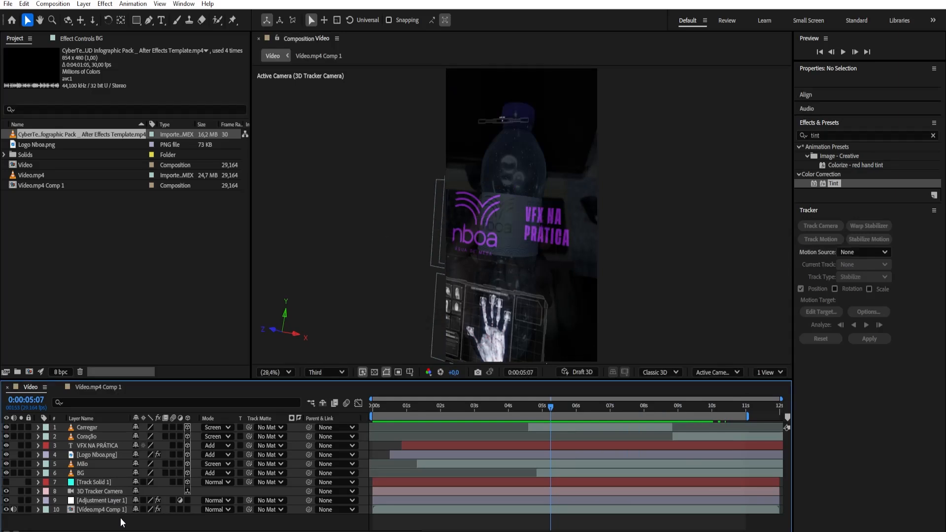
# Add the expression wiggle(50,100) to the Logo Nboa layer's opacity and preview the flicker from the start
pyautogui.click(374, 405)
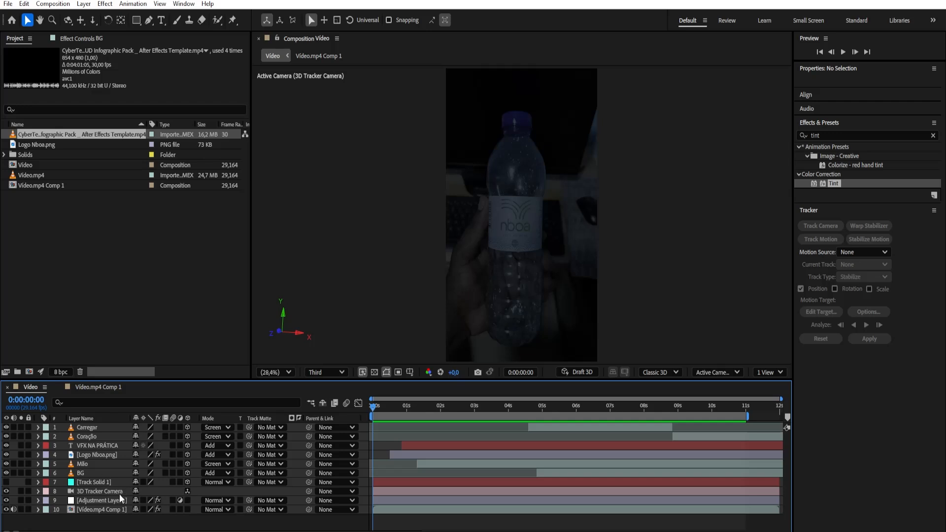
pyautogui.click(96, 456)
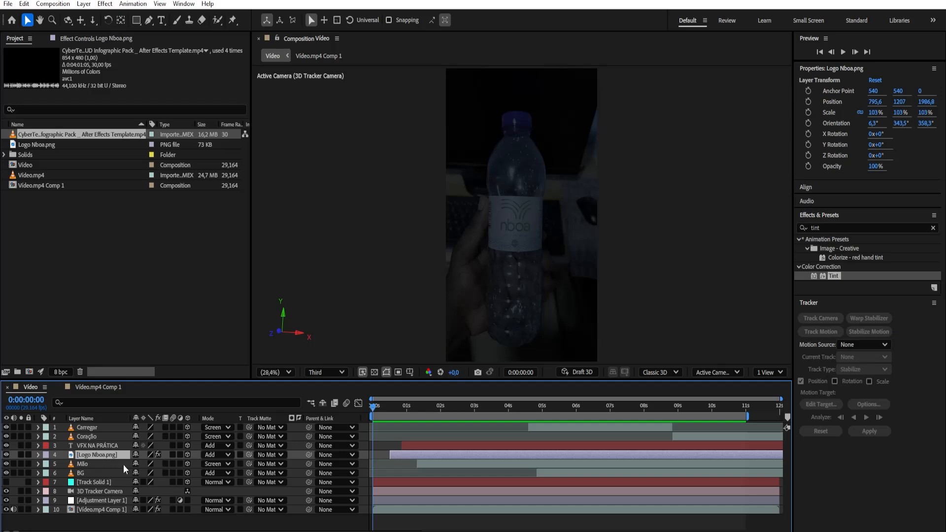
pyautogui.moveTo(378, 407); pyautogui.dragTo(394, 409)
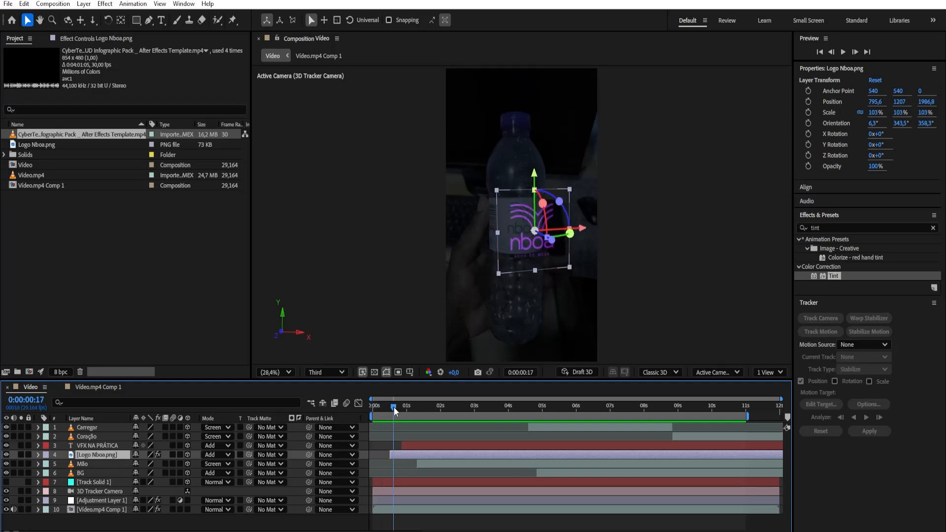
pyautogui.press('t')
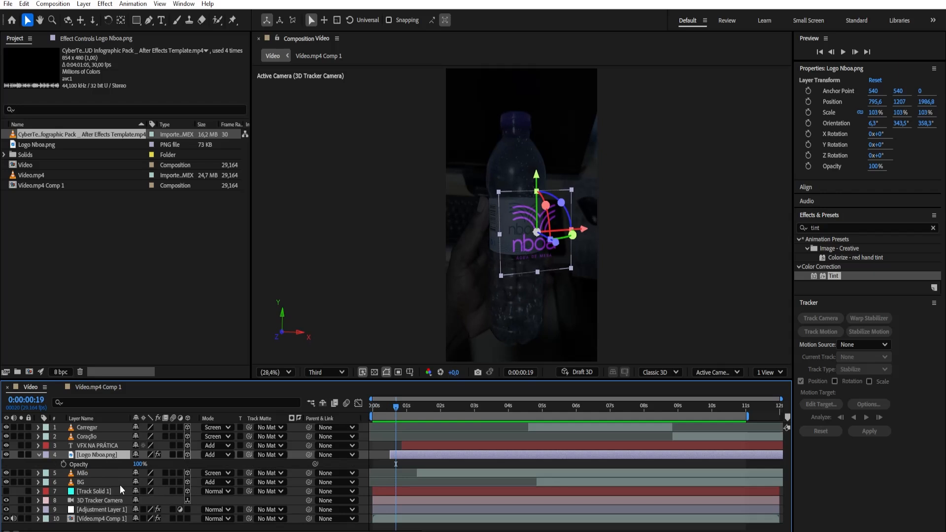
pyautogui.keyDown('alt'); pyautogui.click(63, 465); pyautogui.keyUp('alt')
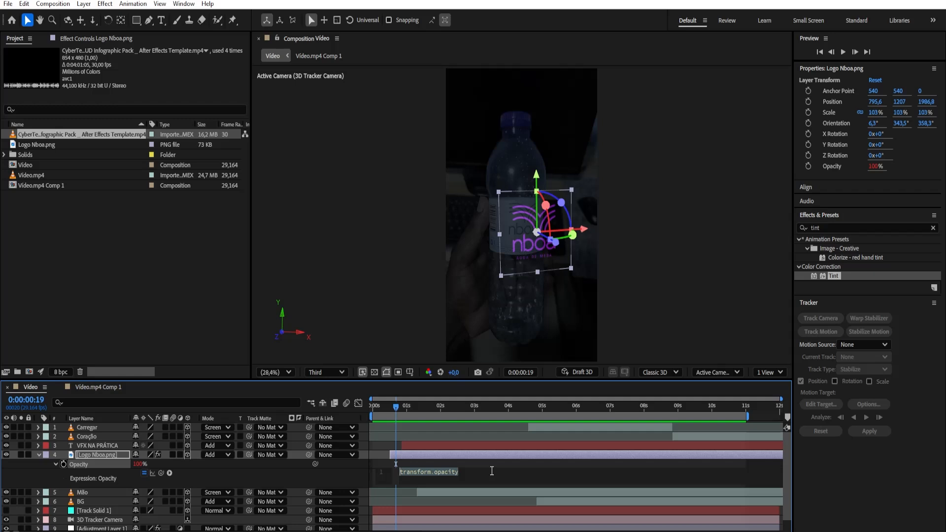
pyautogui.write('wi')
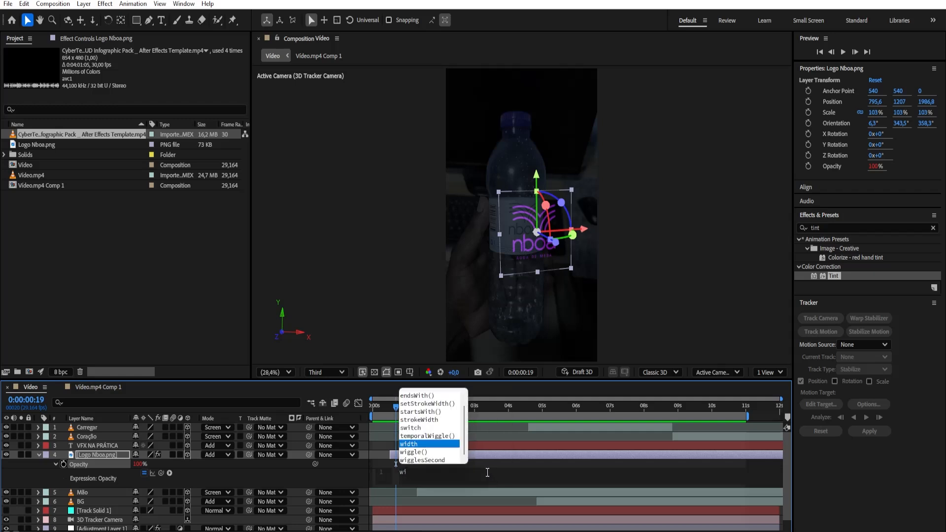
pyautogui.click(419, 452)
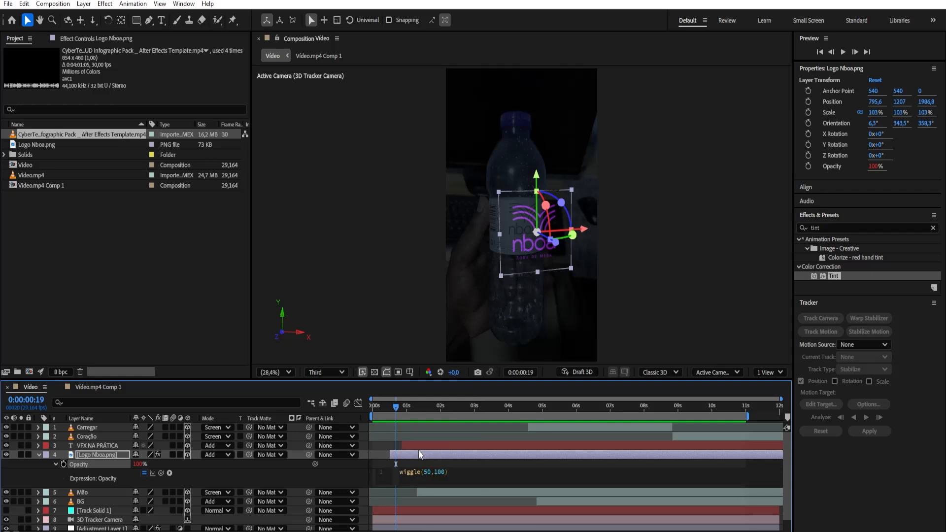
pyautogui.moveTo(395, 409); pyautogui.dragTo(389, 436)
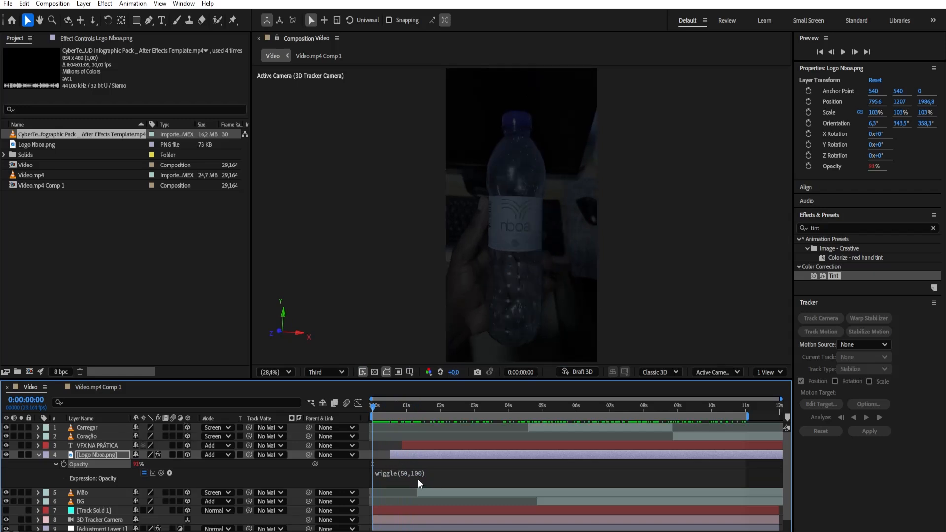
pyautogui.click(39, 456)
pyautogui.press('space')
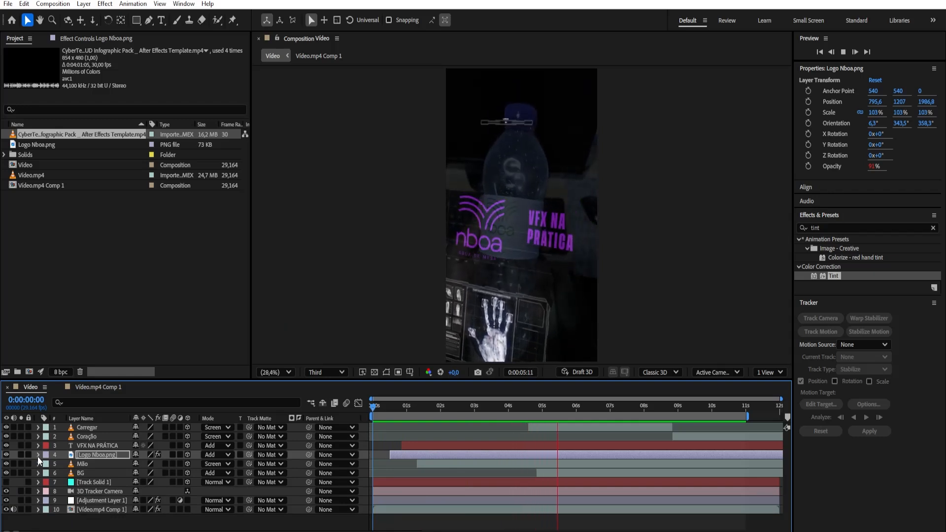
pyautogui.press('space')
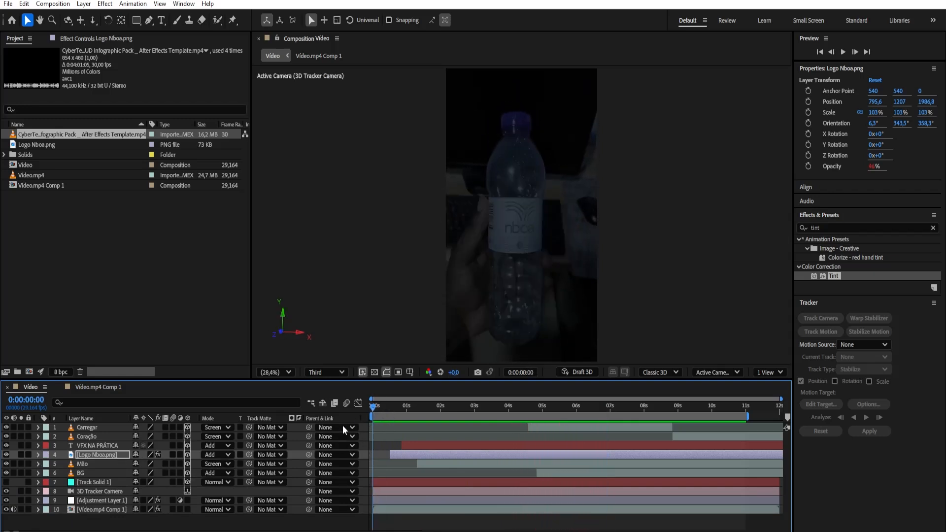
# Reveal the Logo Nboa layer's opacity among its transform properties, copy its expression and collapse the layer
pyautogui.press('Home')
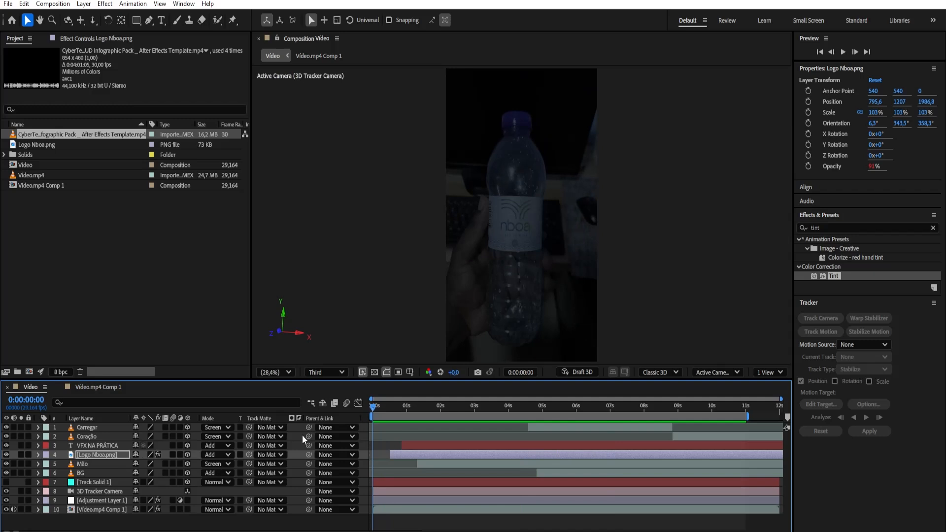
pyautogui.press('u')
pyautogui.press('u')
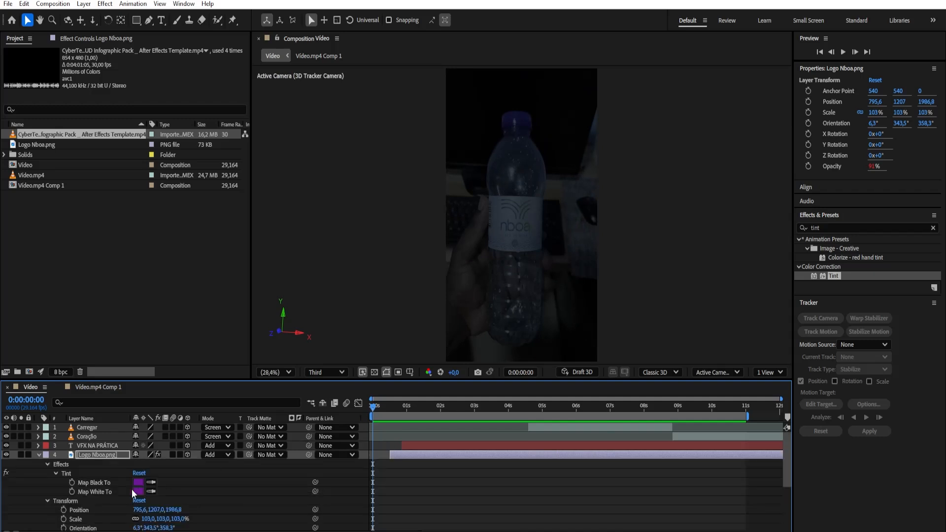
pyautogui.press('u')
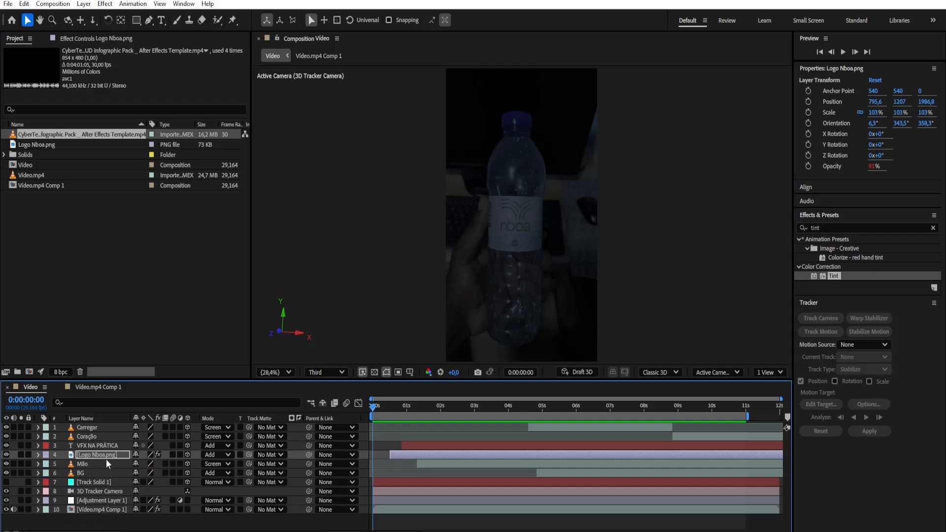
pyautogui.click(38, 454)
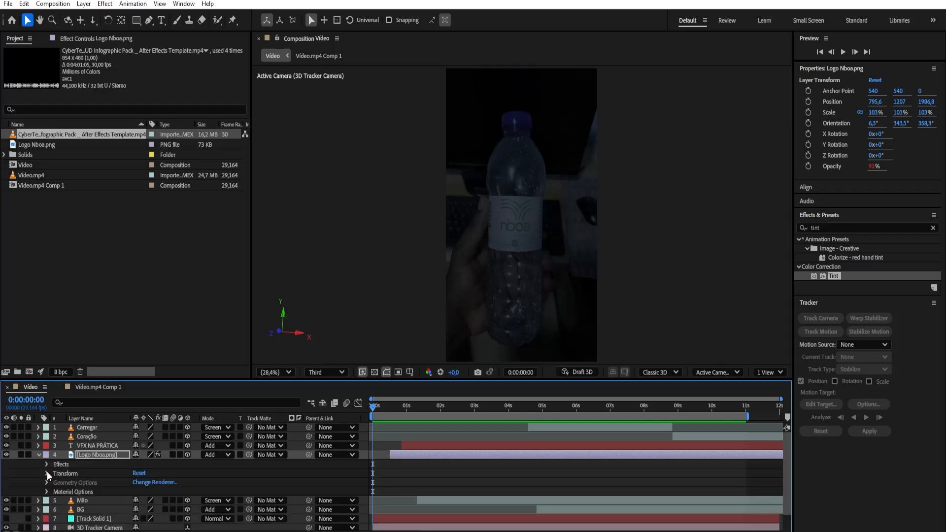
pyautogui.click(47, 473)
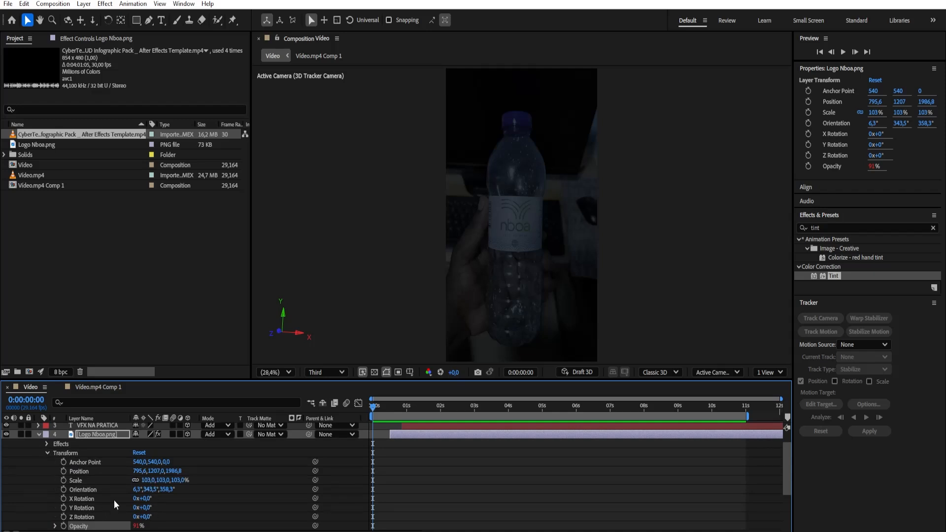
pyautogui.scroll(-3, 113, 500)
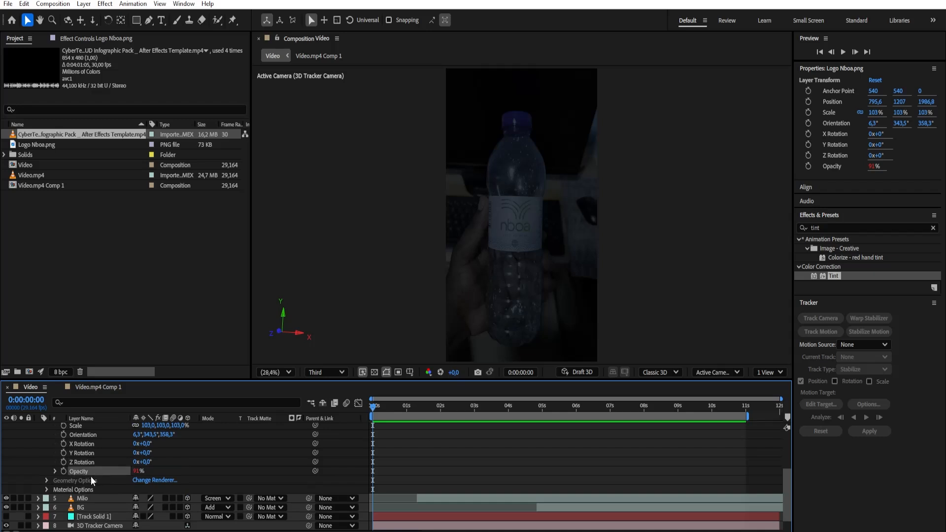
pyautogui.scroll(3, 94, 467)
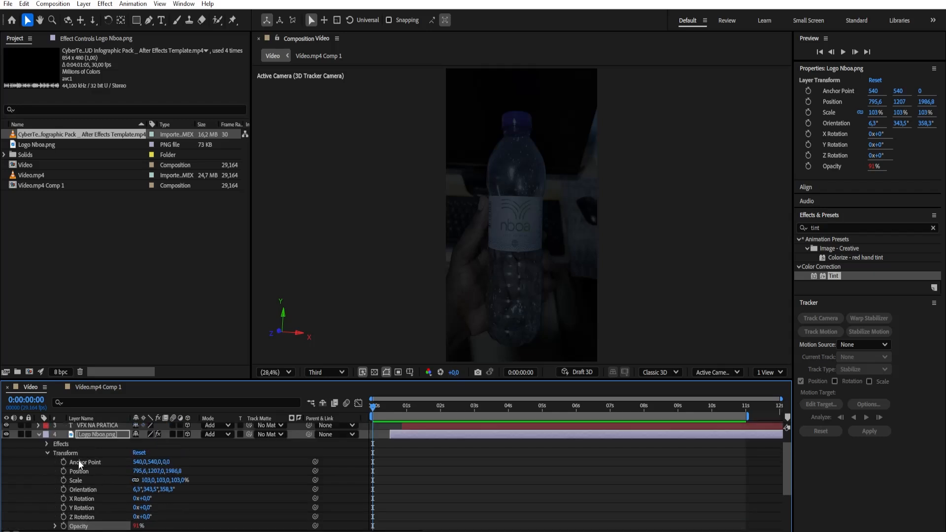
pyautogui.click(39, 434)
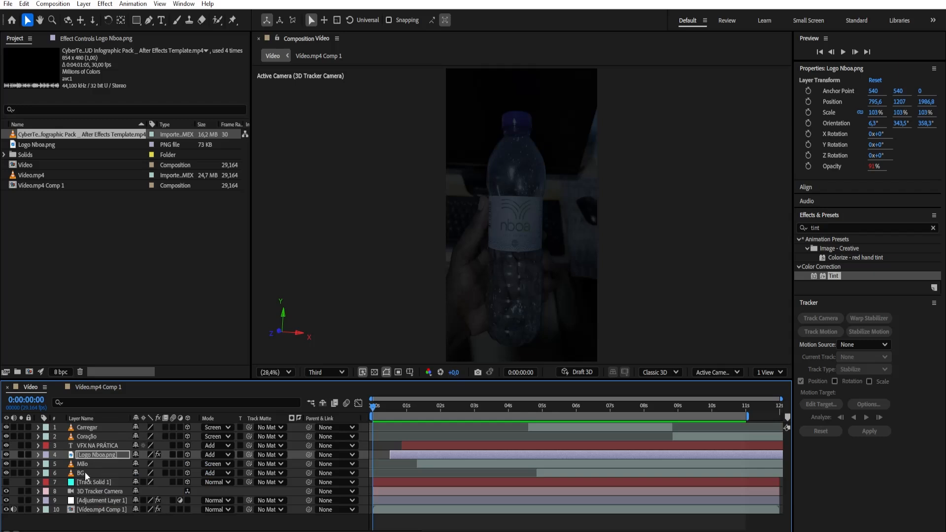
# Paste the logo's opacity expression onto the BG, Mão, VFX NA PRÁTICA, Coração and Carregar layers together
pyautogui.click(85, 472)
pyautogui.keyDown('shift'); pyautogui.click(84, 465); pyautogui.keyUp('shift')
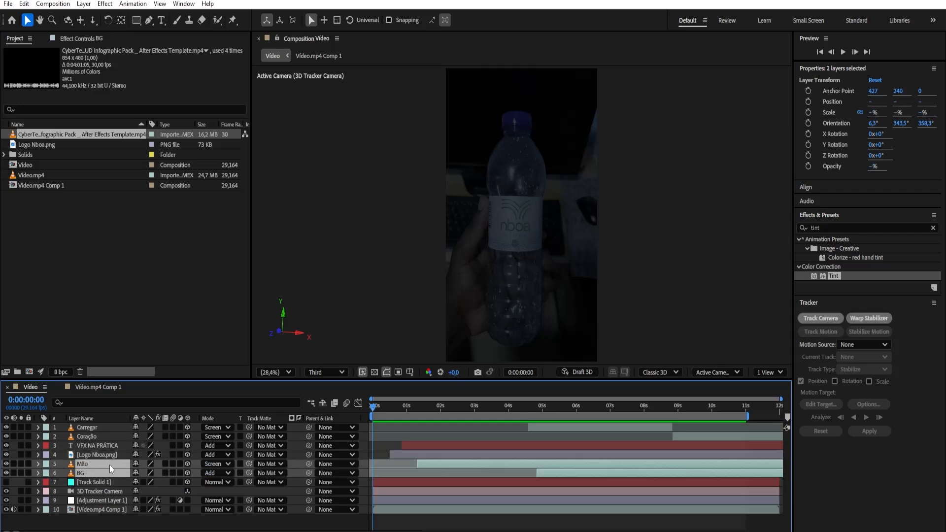
pyautogui.keyDown('ctrl'); pyautogui.click(88, 446); pyautogui.keyUp('ctrl')
pyautogui.keyDown('ctrl'); pyautogui.click(87, 436); pyautogui.keyUp('ctrl')
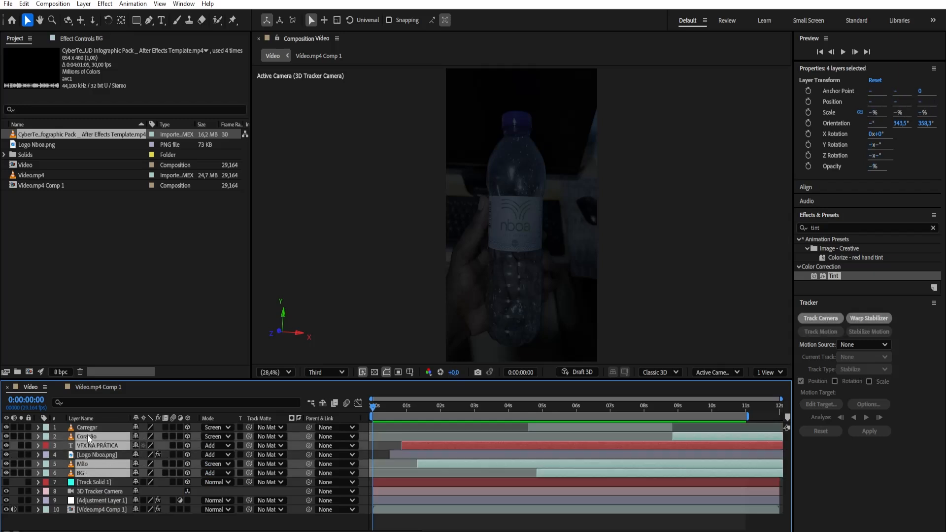
pyautogui.keyDown('ctrl'); pyautogui.click(93, 425); pyautogui.keyUp('ctrl')
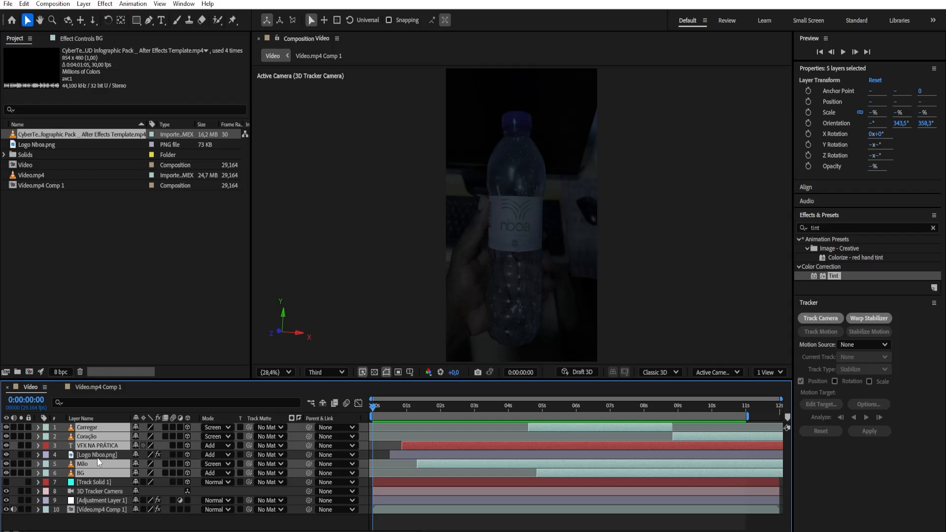
pyautogui.hotkey('ctrl', 'v')
# Preview the flickering layers and set the end of the work area at 0:00:10:03
pyautogui.press('space')
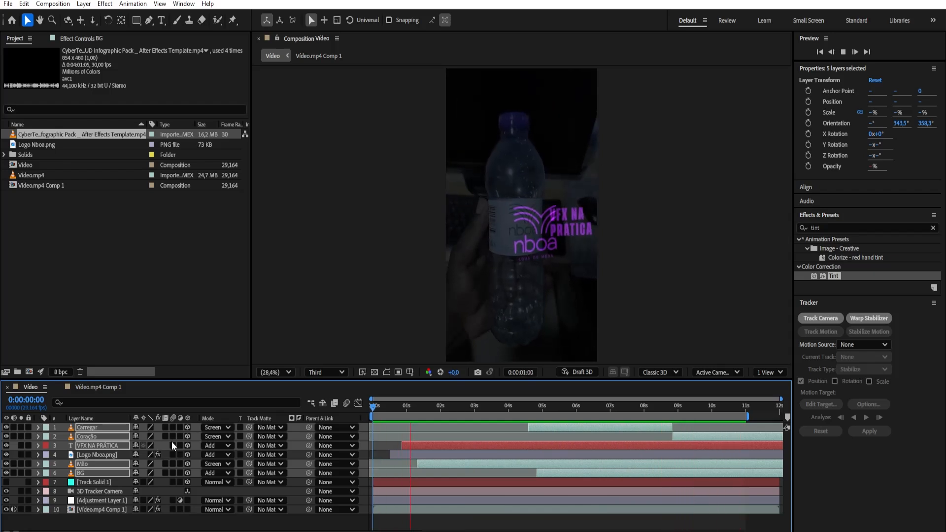
pyautogui.press('space')
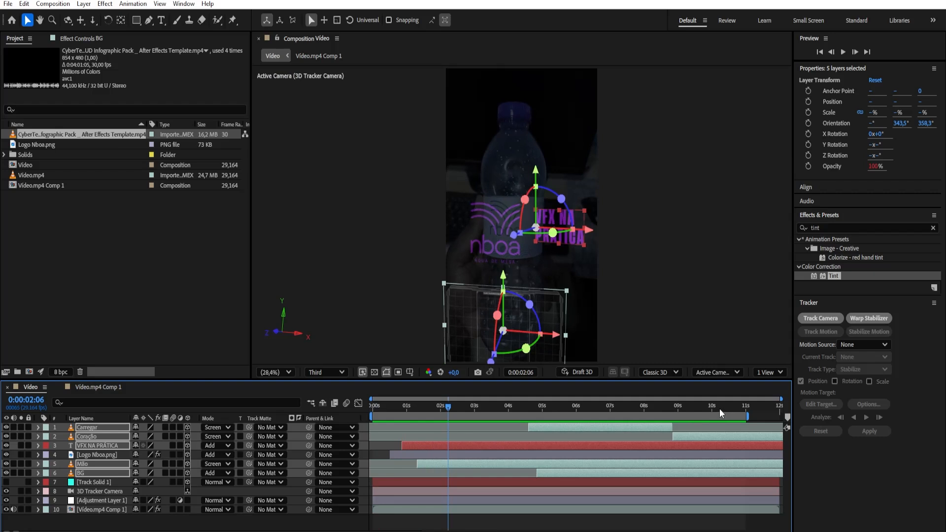
pyautogui.click(716, 407)
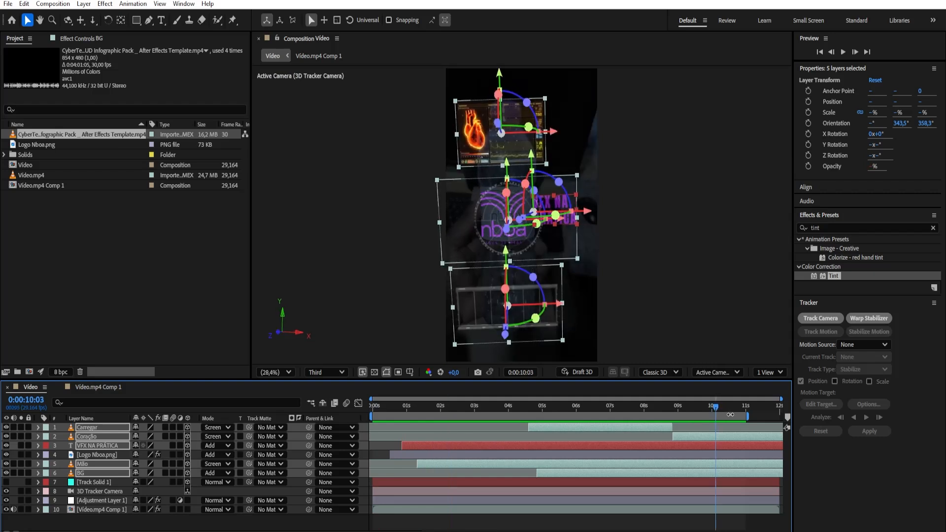
pyautogui.press('n')
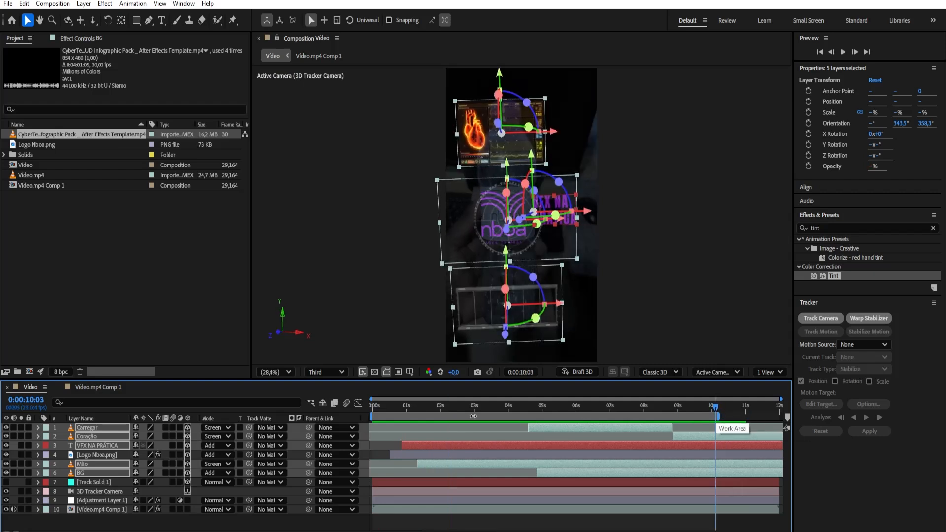
# Preview the flickering composition from the start, deselecting all layers so their outlines and handles do not cover the view
pyautogui.moveTo(399, 408); pyautogui.dragTo(370, 420)
pyautogui.press('space')
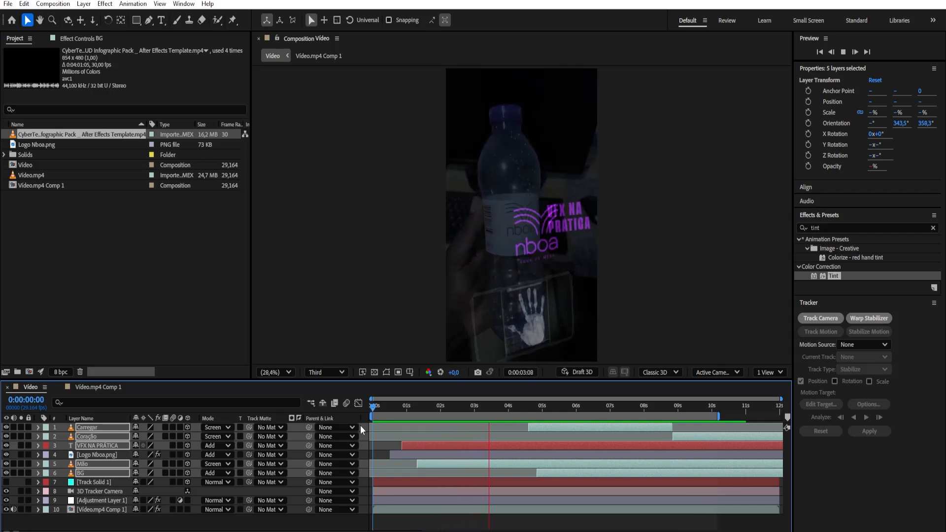
pyautogui.press('space')
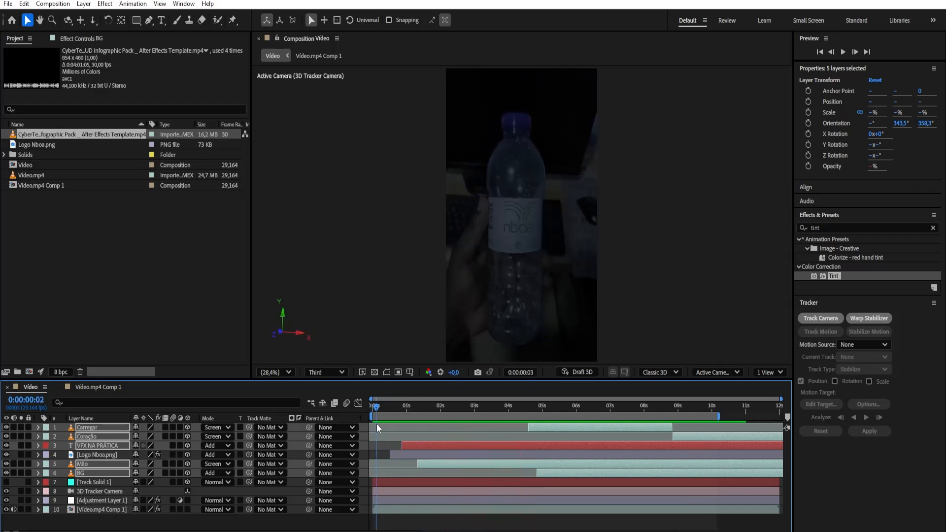
pyautogui.moveTo(371, 426); pyautogui.dragTo(374, 471)
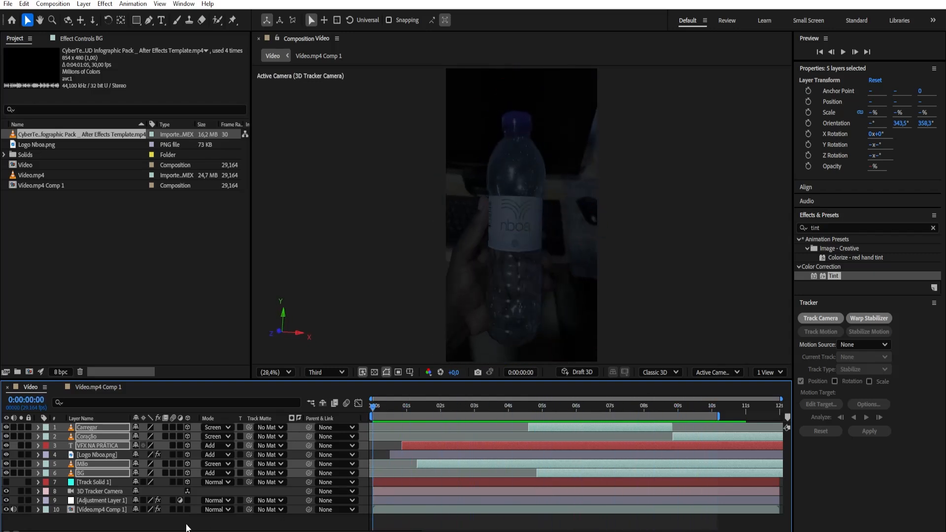
pyautogui.click(176, 527)
pyautogui.press('space')
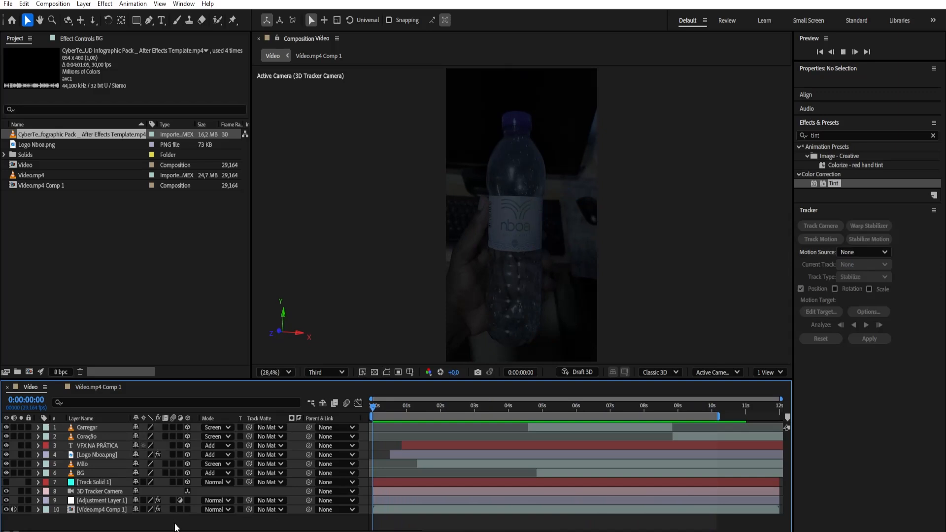
pyautogui.press('space')
pyautogui.press('space')
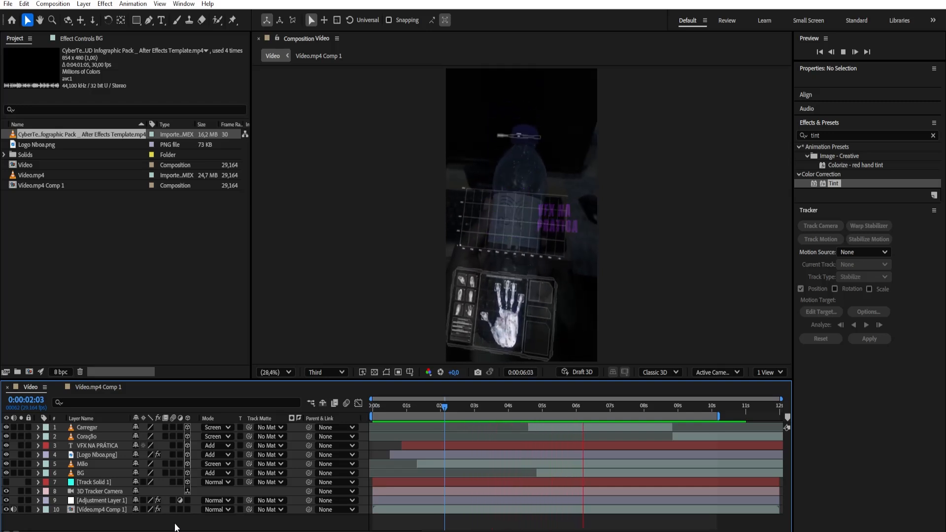
pyautogui.press('space')
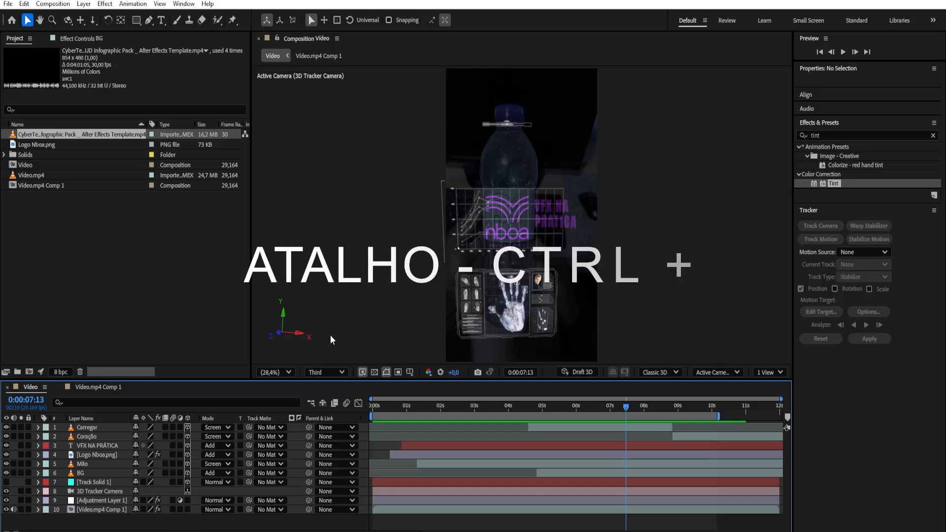
# Add the Video composition to the render queue, accepting Best quality at full resolution for the work area only and H.264 output
pyautogui.hotkey('ctrl', 'm')
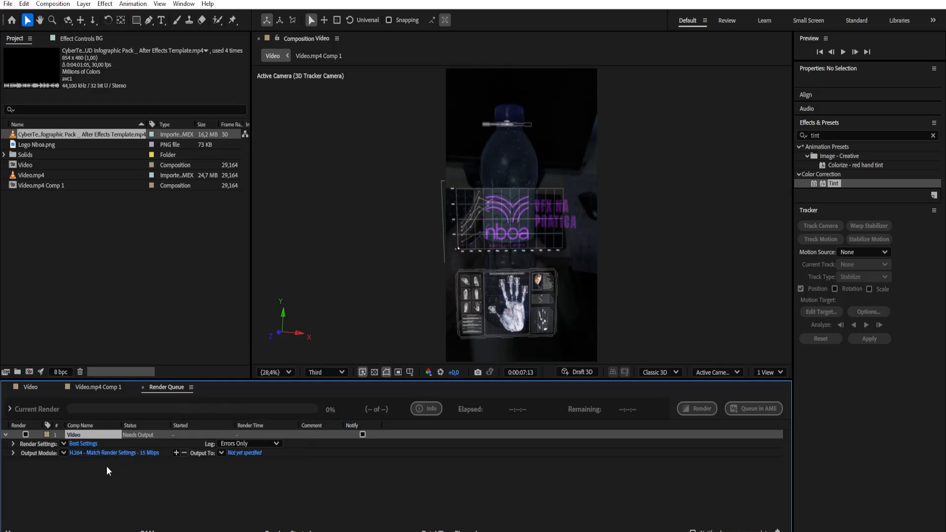
pyautogui.click(86, 445)
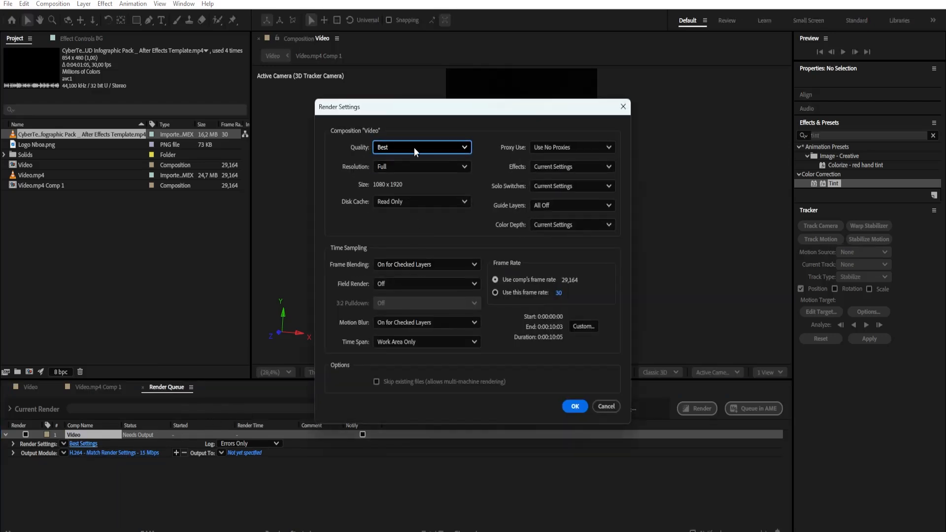
pyautogui.click(574, 407)
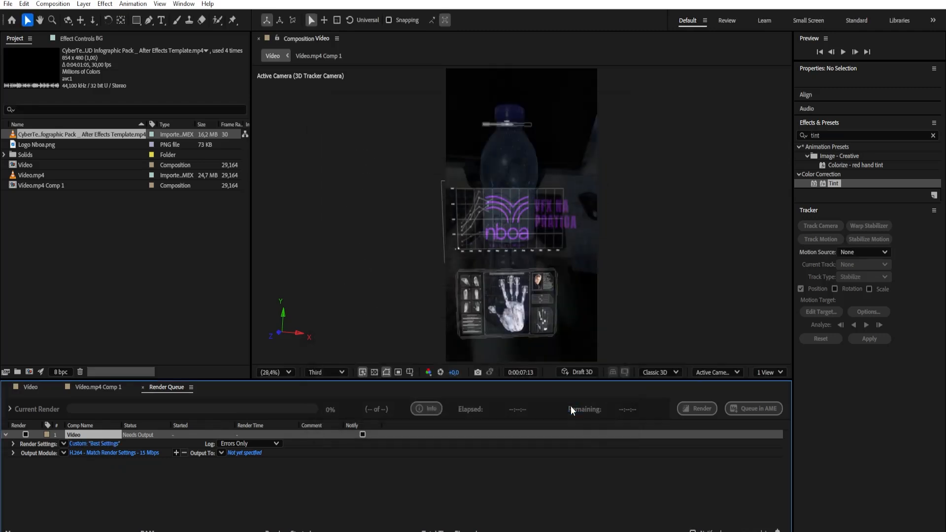
pyautogui.click(127, 452)
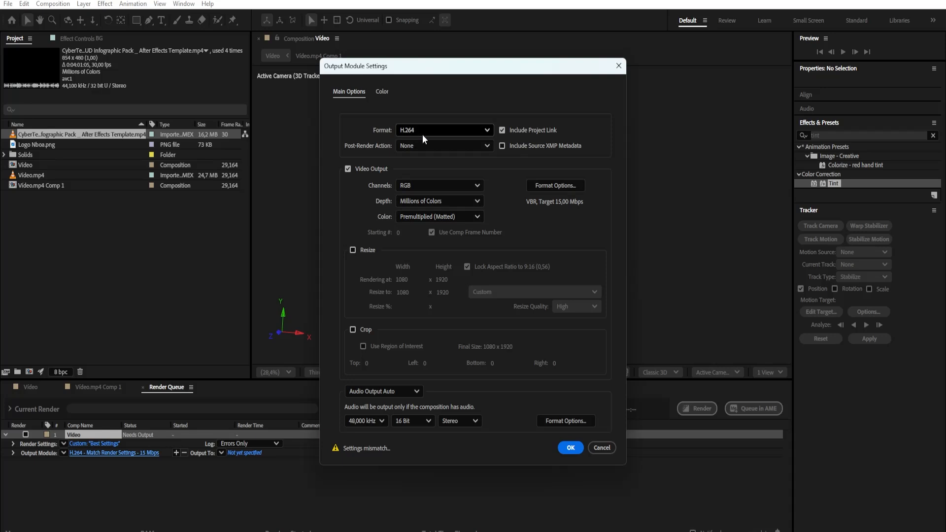
pyautogui.click(573, 451)
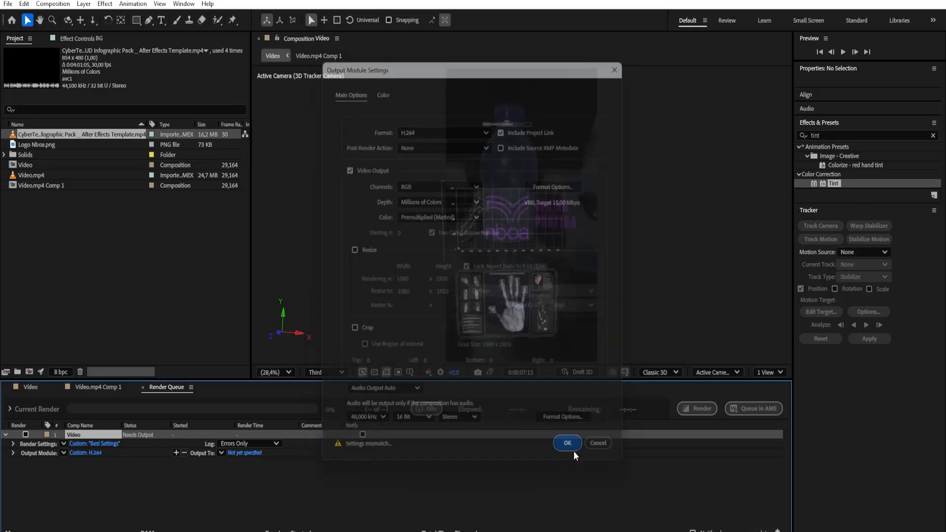
# Save the output movie as "Garrafa de Água VFX" in the VFX Garrafa Nboa folder and render it
pyautogui.click(243, 452)
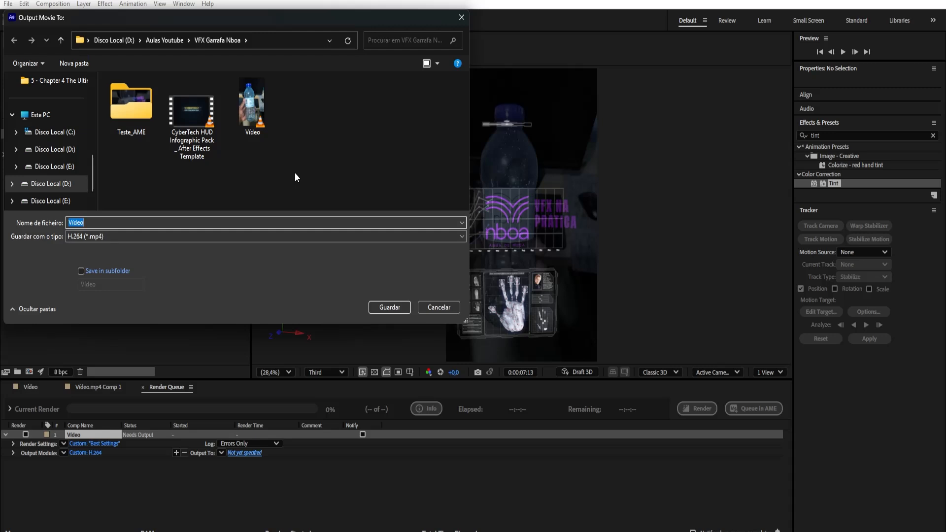
pyautogui.write('Garrafa de Água VFX')
pyautogui.click(384, 305)
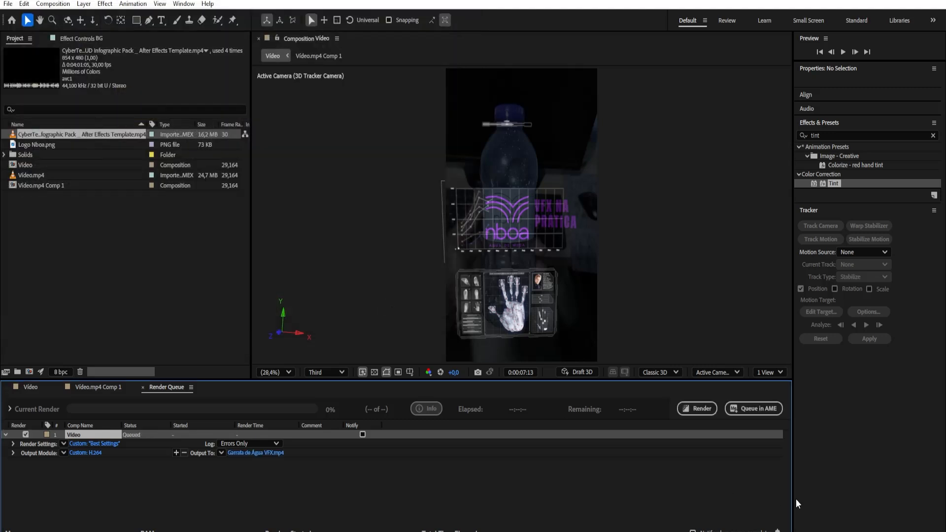
pyautogui.click(696, 408)
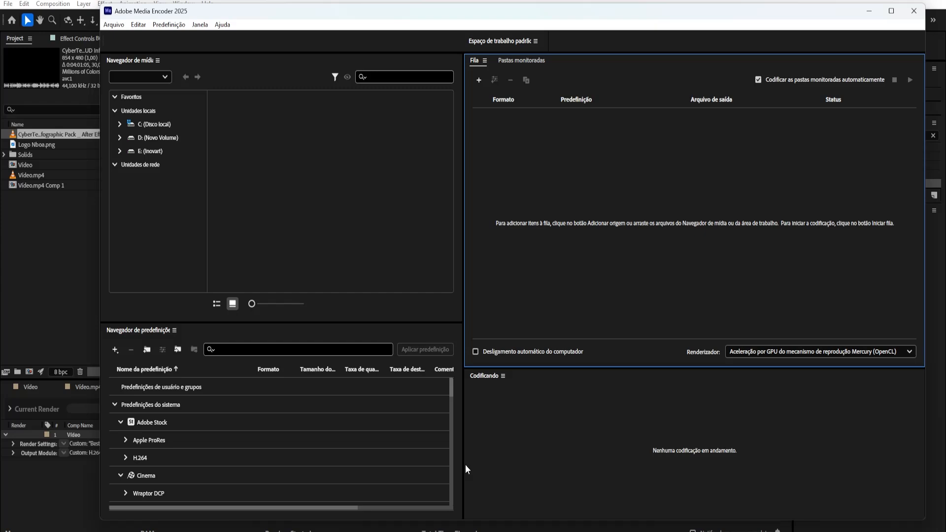
# Return to After Effects and send the Video composition to the Adobe Media Encoder queue
pyautogui.click(871, 11)
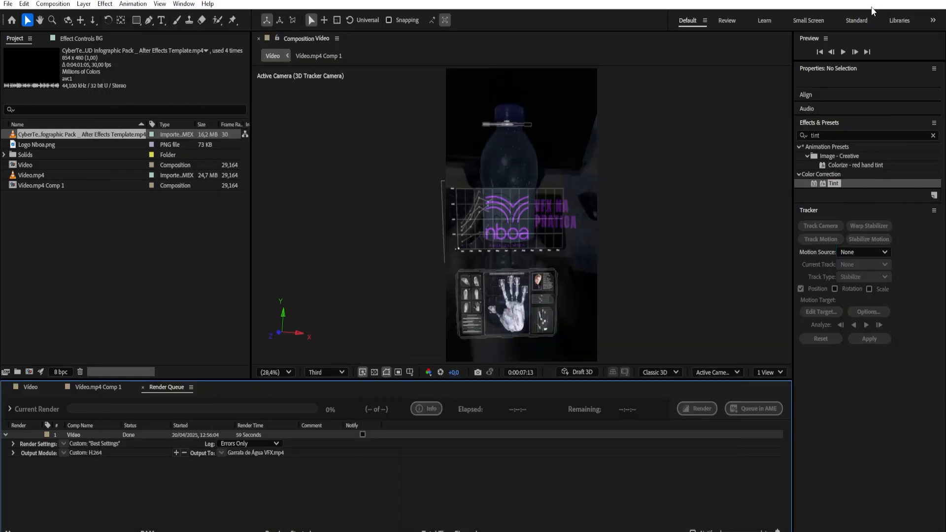
pyautogui.click(8, 4)
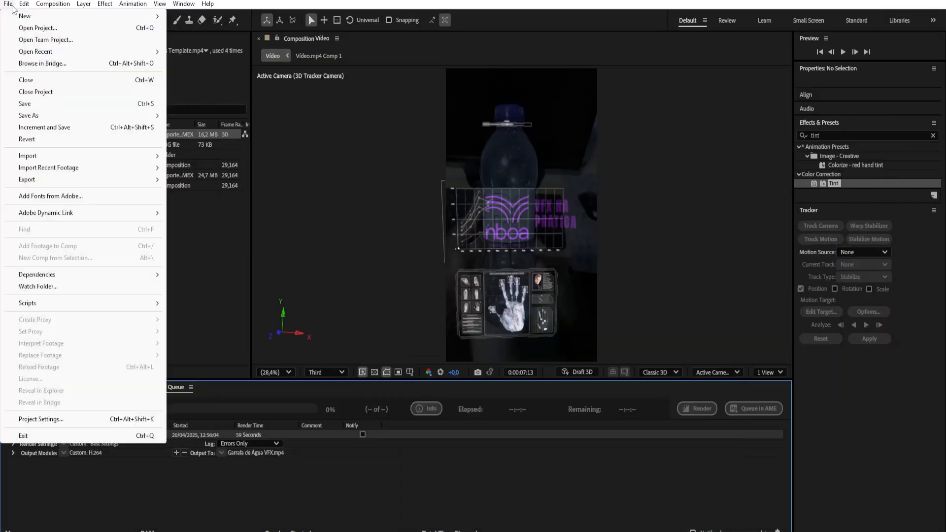
pyautogui.moveTo(102, 182)
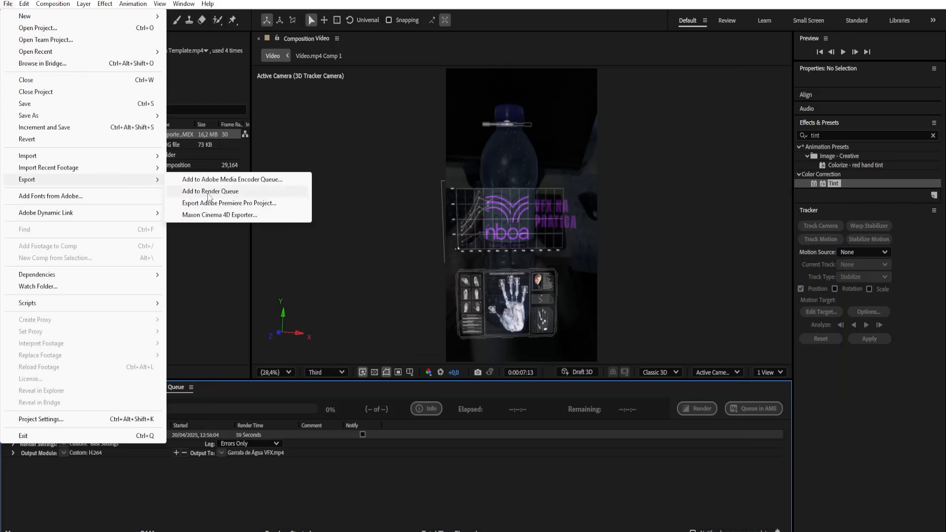
pyautogui.click(230, 181)
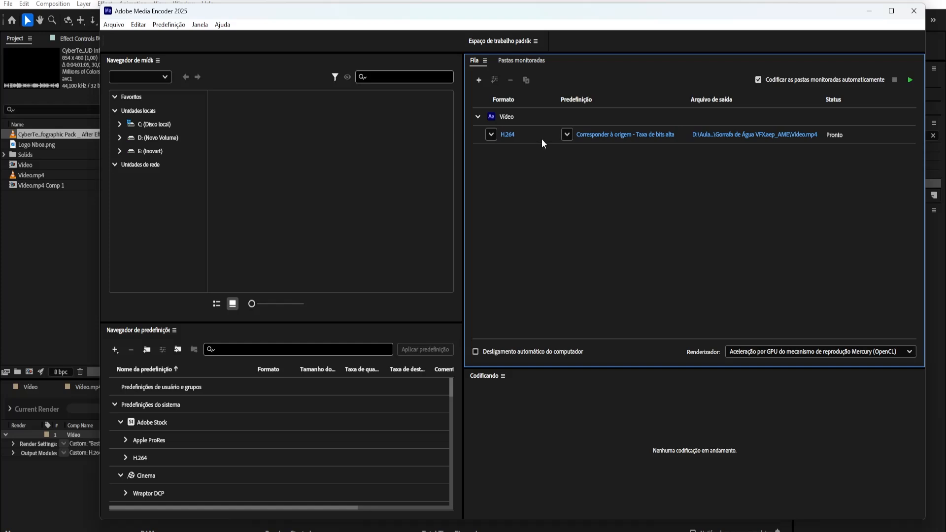
# Open the queued H.264 item's export settings and name its output file "Garrafa de Água VFX"
pyautogui.click(633, 137)
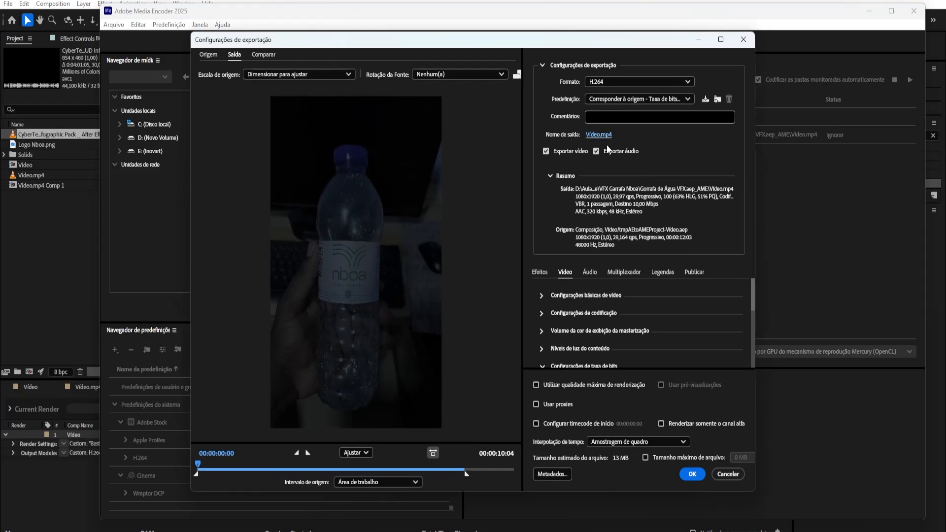
pyautogui.click(598, 137)
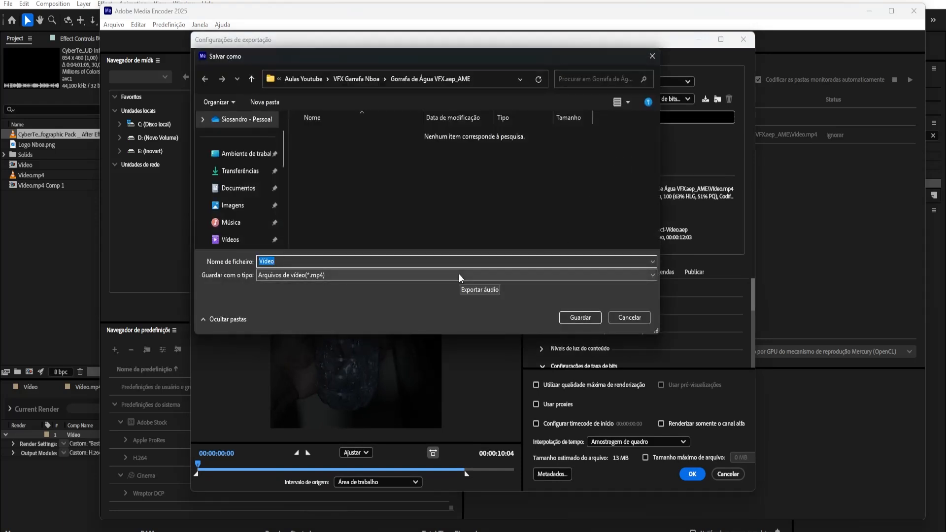
pyautogui.write('Garrafa de Água ')
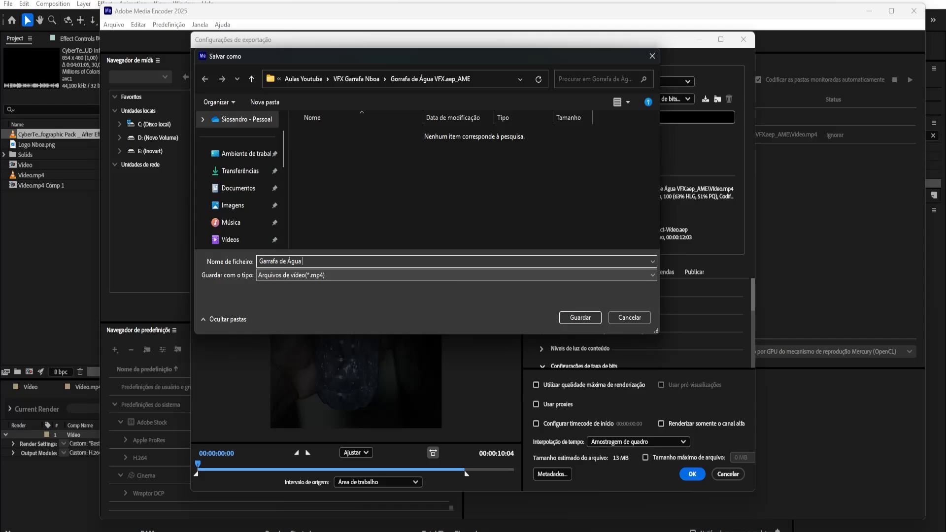
pyautogui.write('VFX')
pyautogui.click(580, 317)
# Try a target bitrate of 20 Mbps in the video export settings
pyautogui.moveTo(754, 283); pyautogui.dragTo(757, 320)
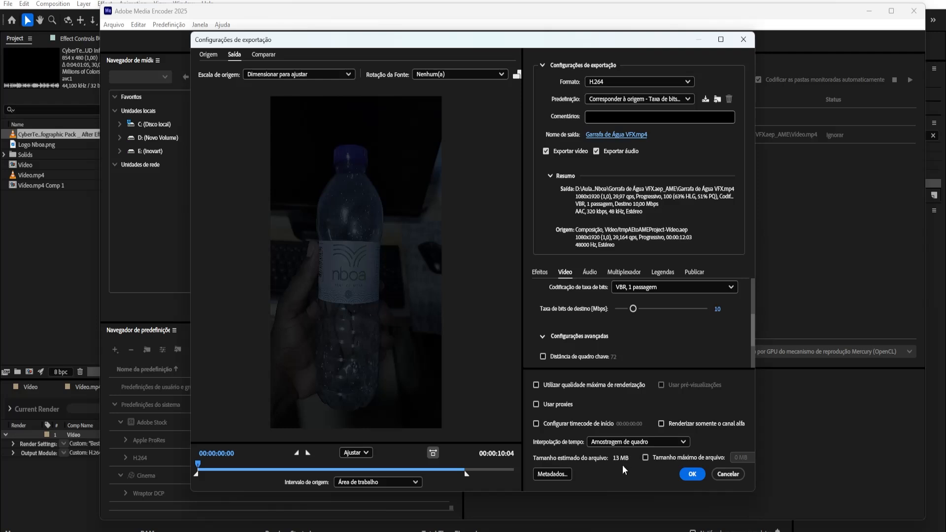
pyautogui.click(717, 309)
pyautogui.write('20')
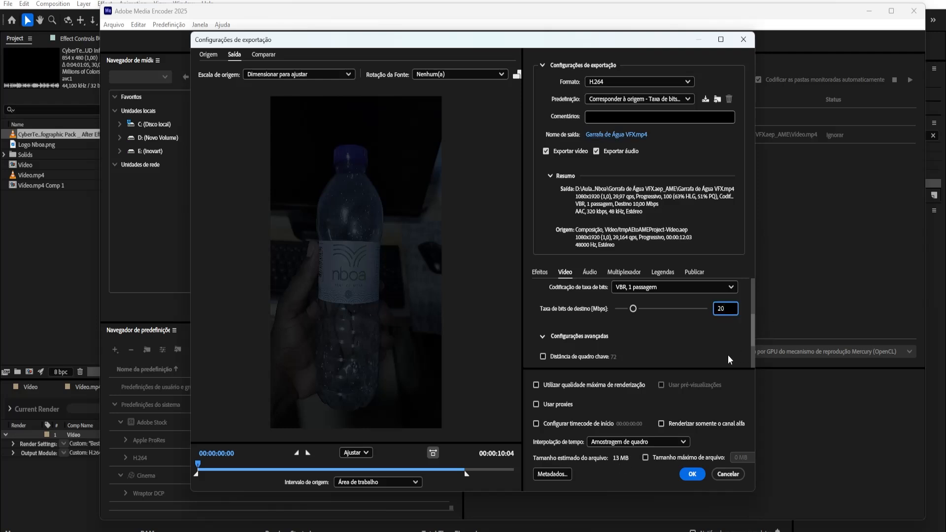
pyautogui.press('Return')
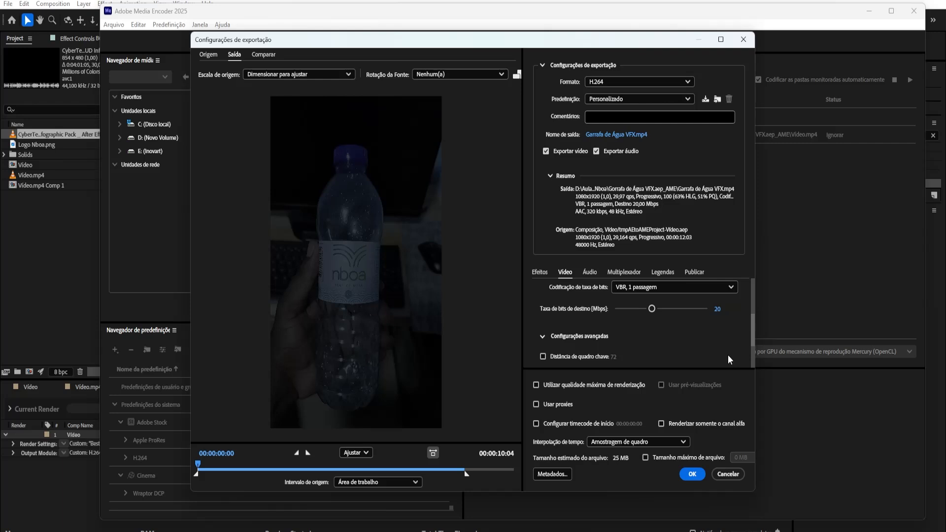
# Set the target bitrate to 10 Mbps, accept the export settings and start encoding the queue
pyautogui.click(717, 309)
pyautogui.write('10')
pyautogui.press('Return')
pyautogui.click(698, 474)
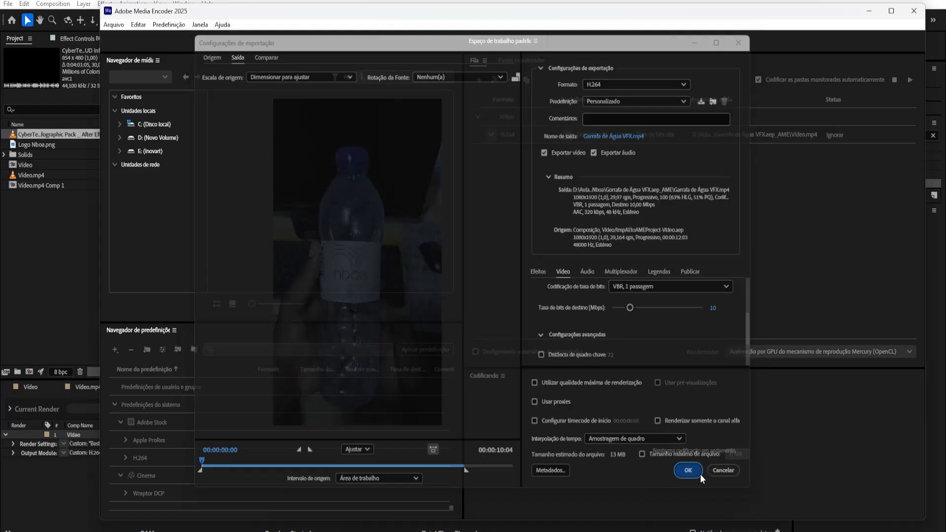
pyautogui.click(909, 82)
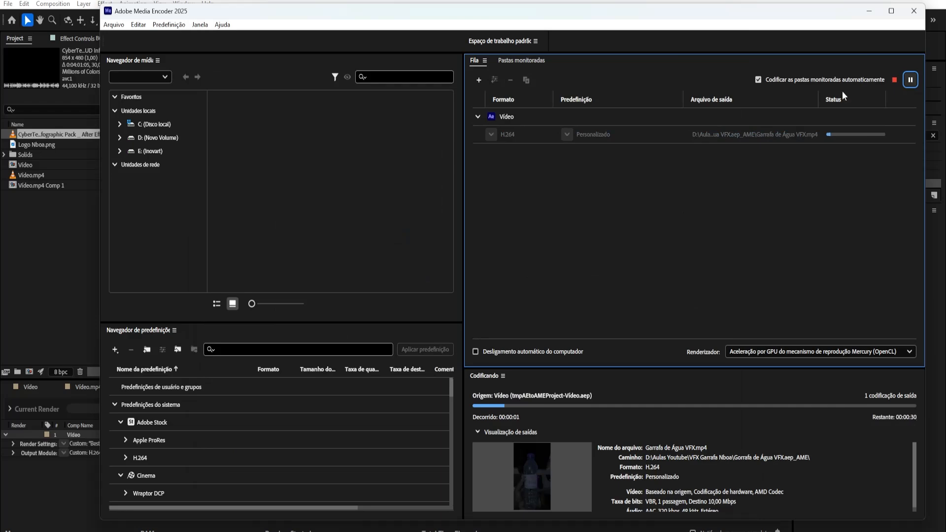
# Switch back to After Effects, clear the project item selection and show the Video composition's timeline
pyautogui.click(866, 13)
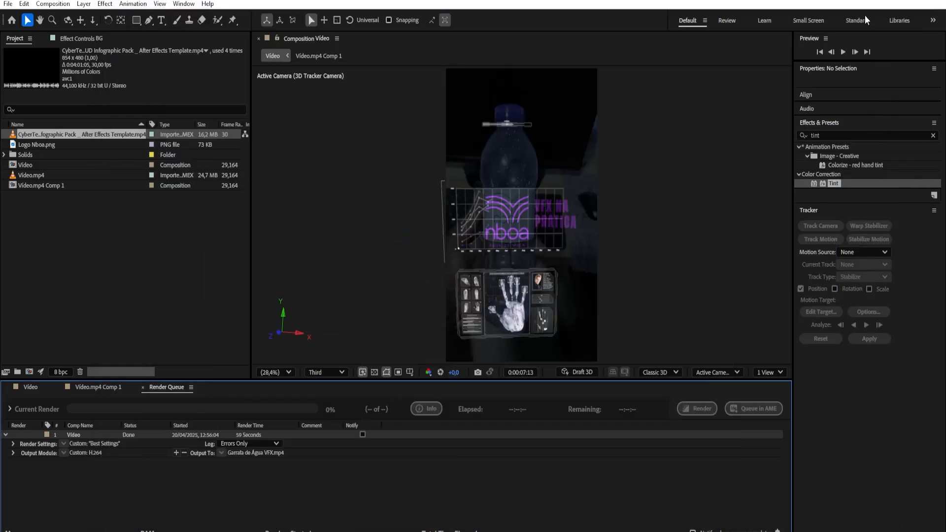
pyautogui.click(72, 255)
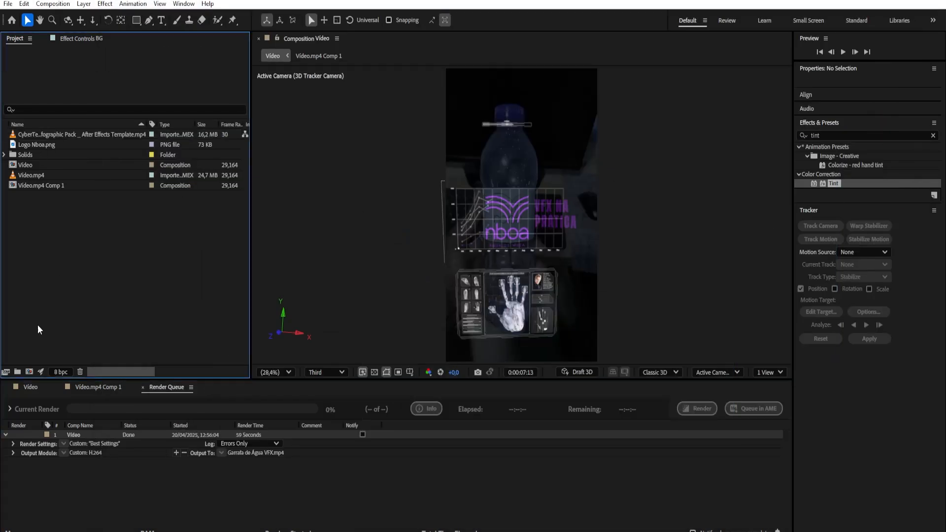
pyautogui.click(31, 386)
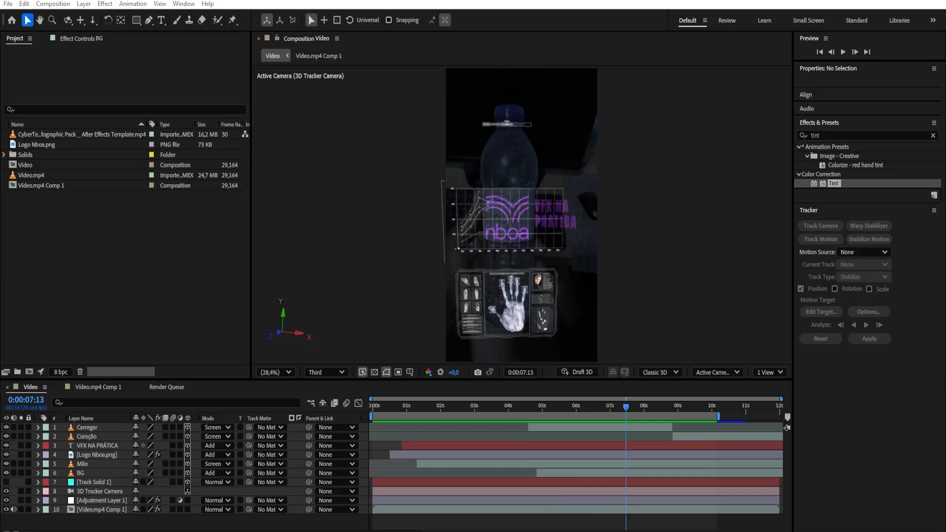
# Check the encoding status in the Adobe Media Encoder queue and return to After Effects
pyautogui.click(583, 531)
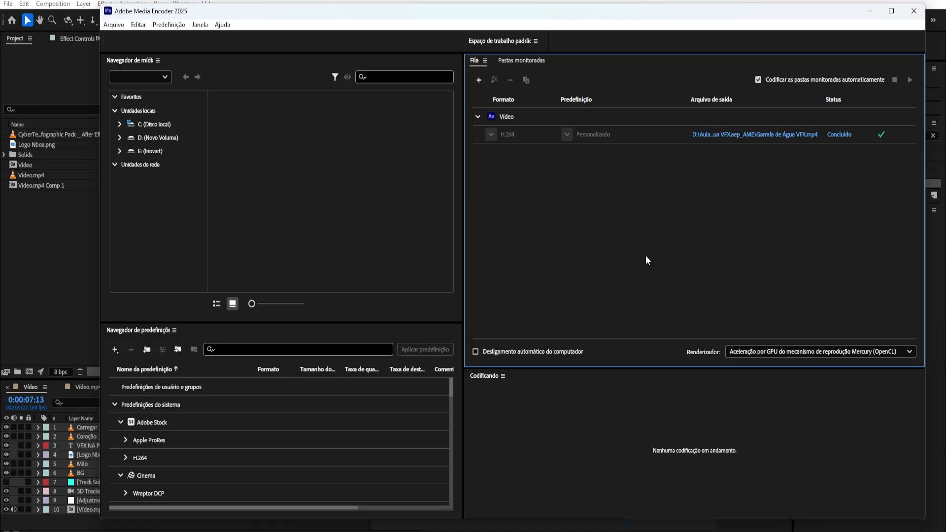
pyautogui.click(868, 12)
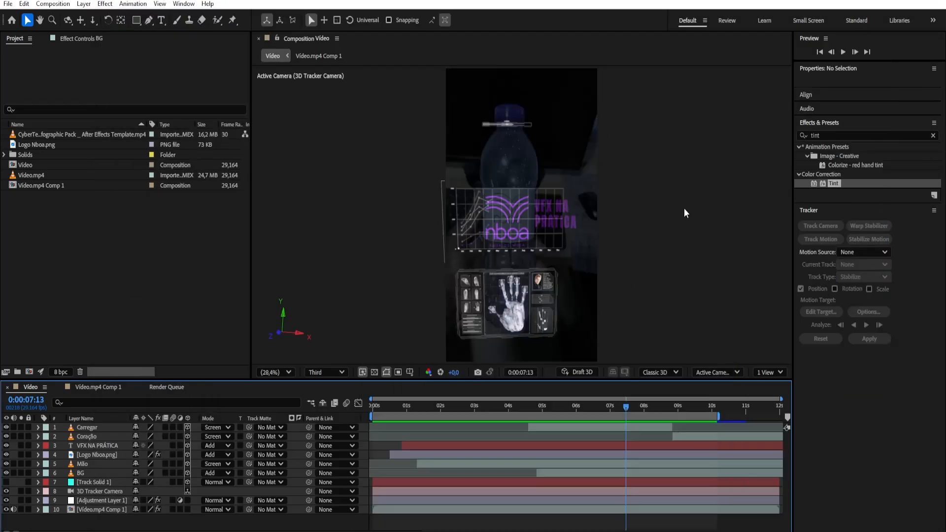